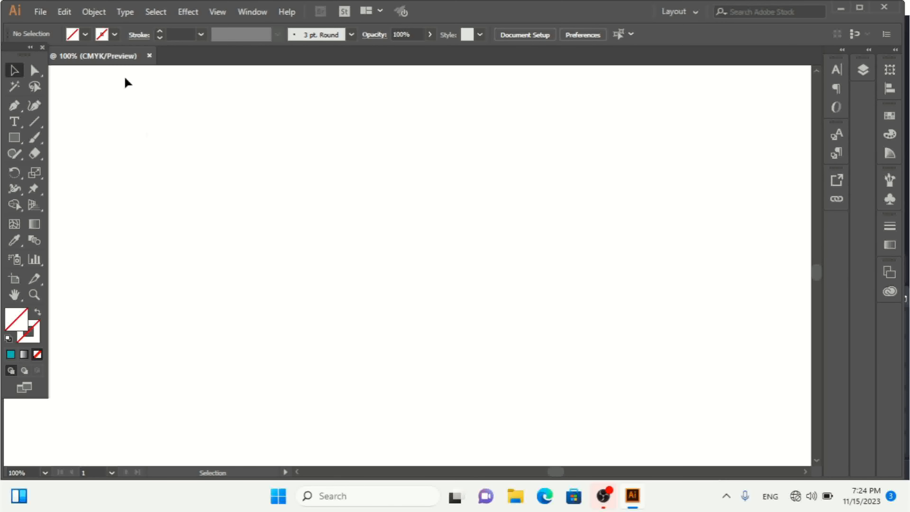
# - Draw a wide rectangle on the upper part of the artboard and fill it with the light brown swatch
pyautogui.click(12, 140)
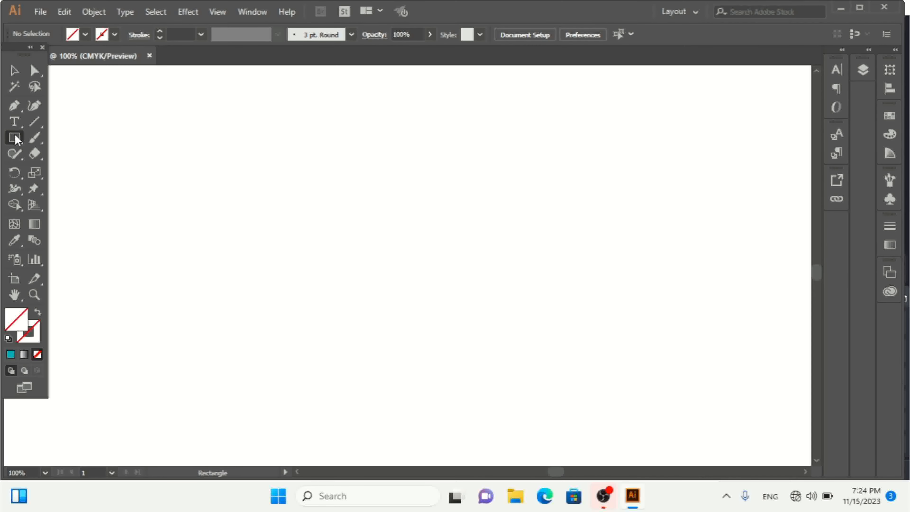
pyautogui.click(89, 141)
pyautogui.moveTo(177, 150); pyautogui.dragTo(569, 274)
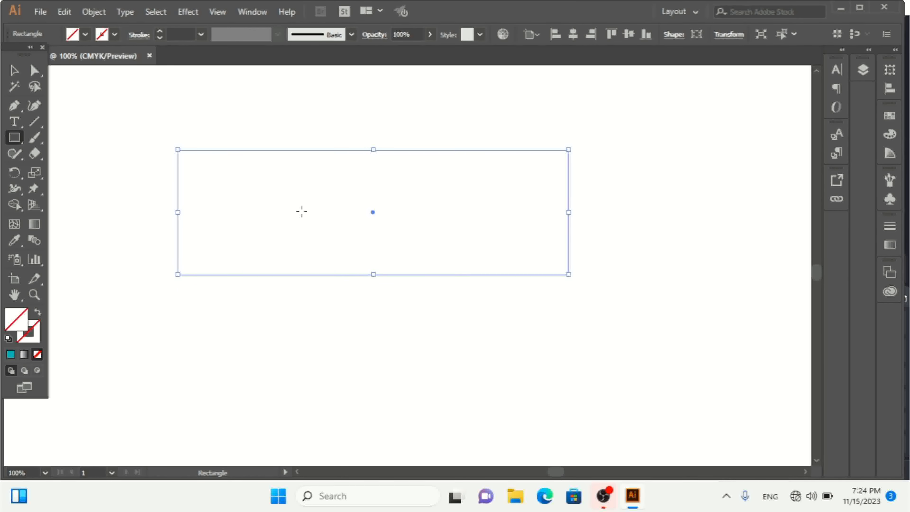
pyautogui.click(85, 34)
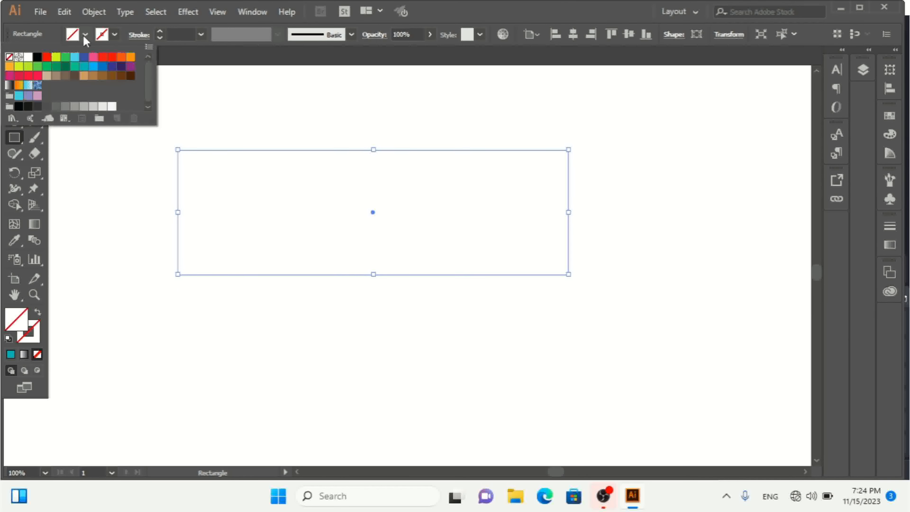
pyautogui.click(83, 76)
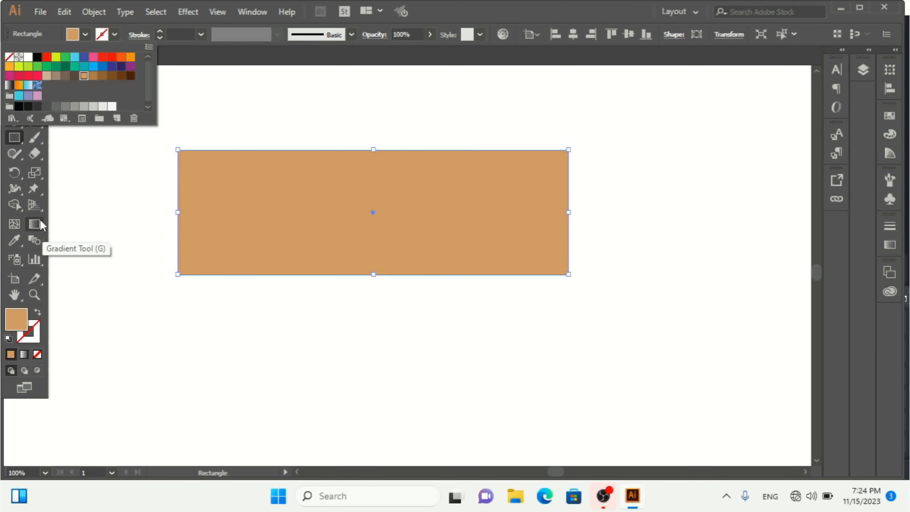
pyautogui.click(85, 34)
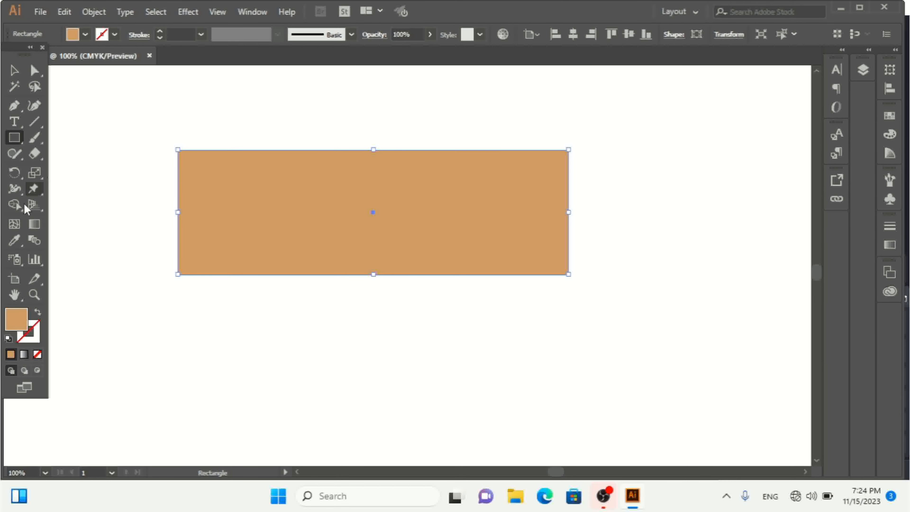
# - Try to apply a diagonal gradient across the solid brown rectangle with the Gradient tool
pyautogui.click(34, 225)
pyautogui.moveTo(358, 171); pyautogui.dragTo(288, 287)
pyautogui.moveTo(353, 148); pyautogui.dragTo(218, 279)
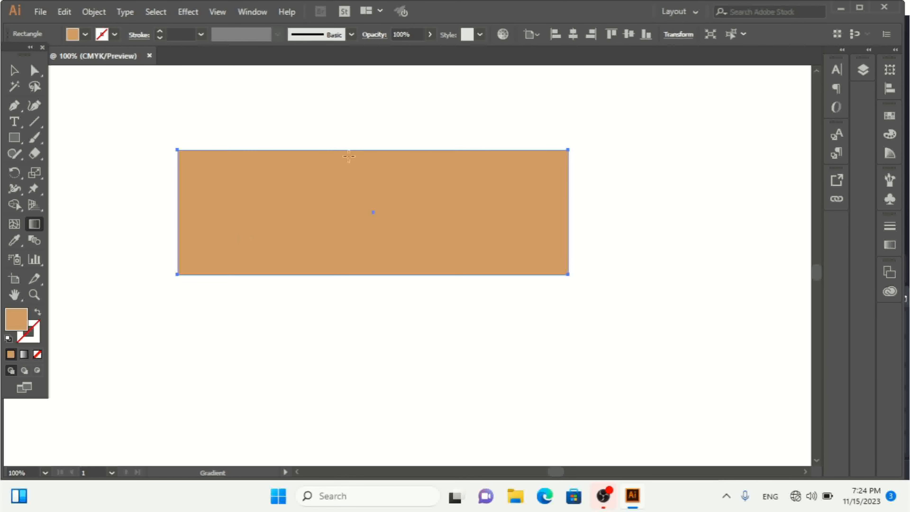
pyautogui.moveTo(408, 144); pyautogui.dragTo(217, 297)
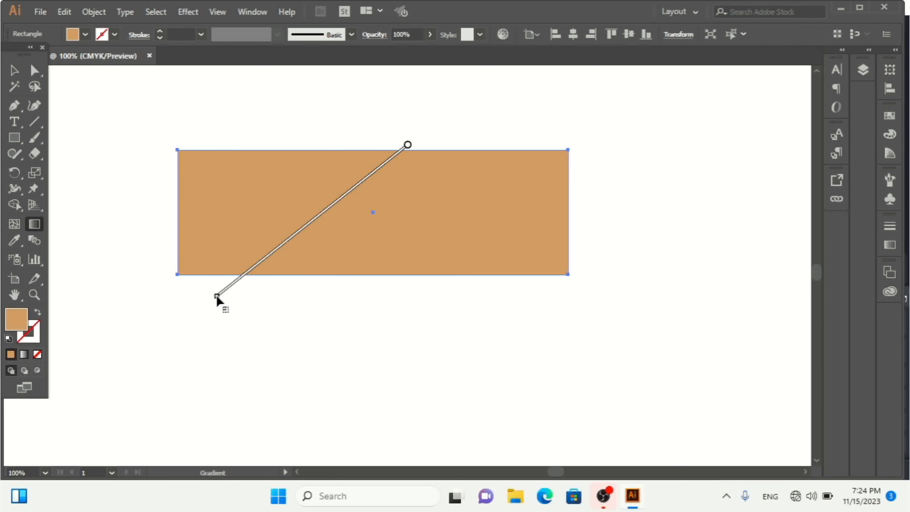
pyautogui.moveTo(217, 297); pyautogui.dragTo(217, 297)
pyautogui.moveTo(329, 126); pyautogui.dragTo(203, 295)
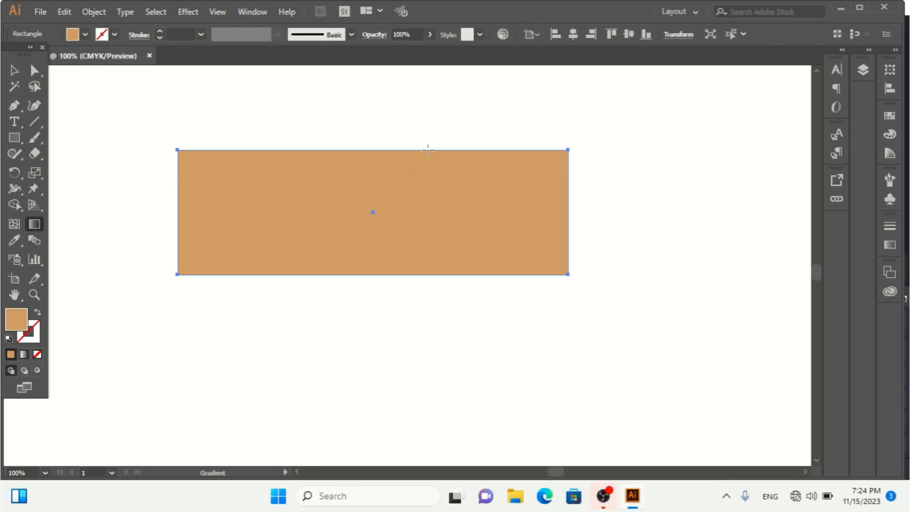
pyautogui.moveTo(428, 150); pyautogui.dragTo(307, 268)
pyautogui.click(14, 71)
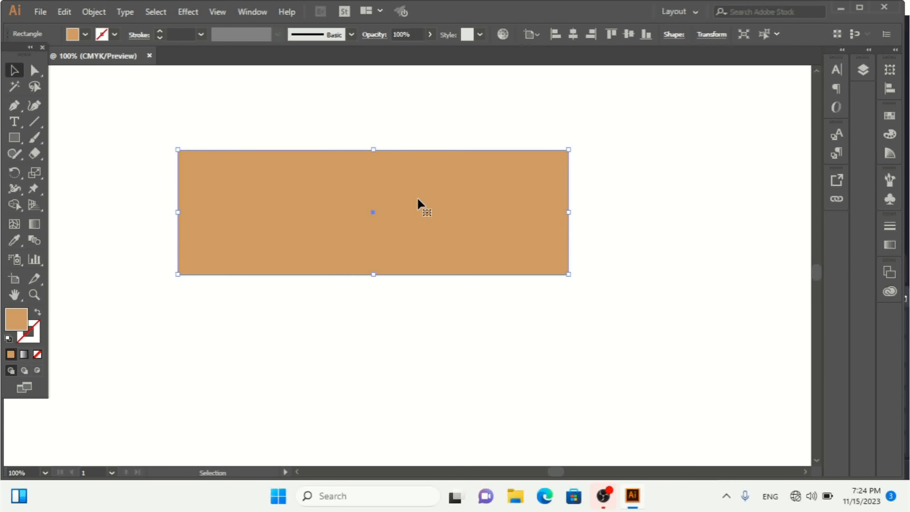
# - Fill the rectangle with the White, Black gradient swatch
pyautogui.click(85, 34)
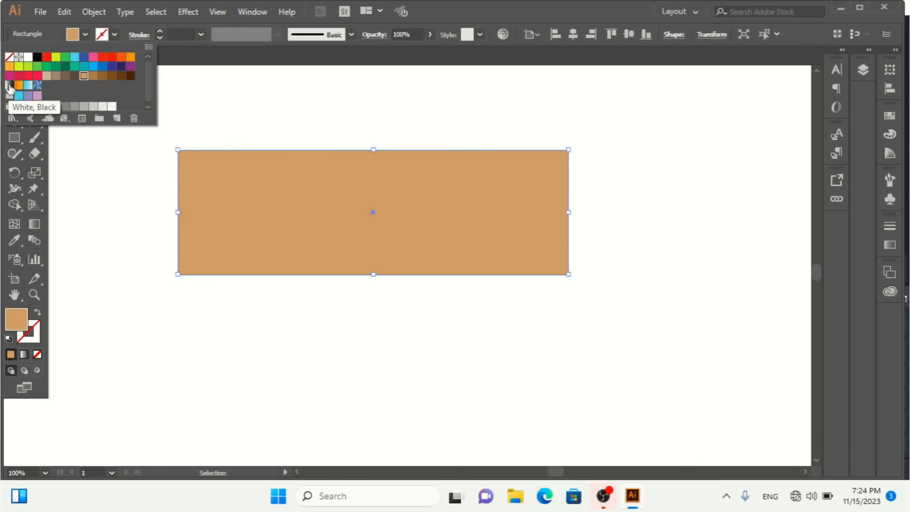
pyautogui.click(9, 86)
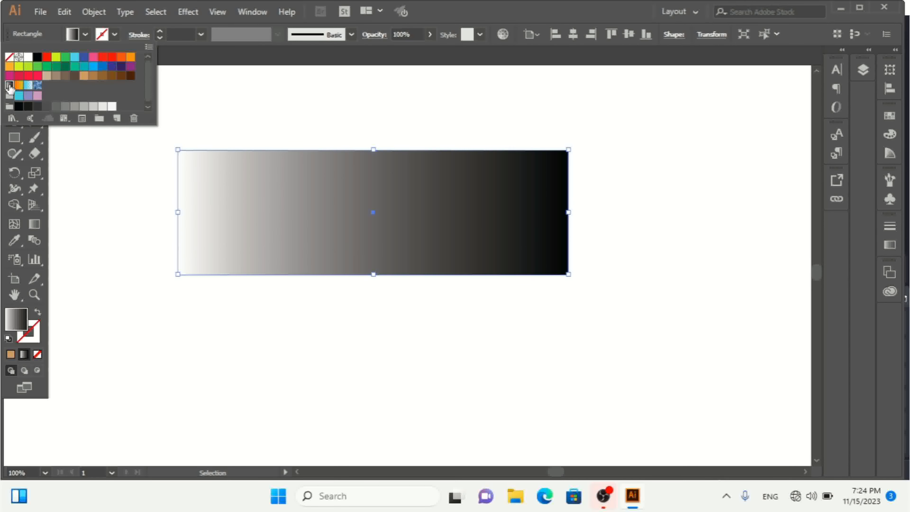
pyautogui.click(85, 35)
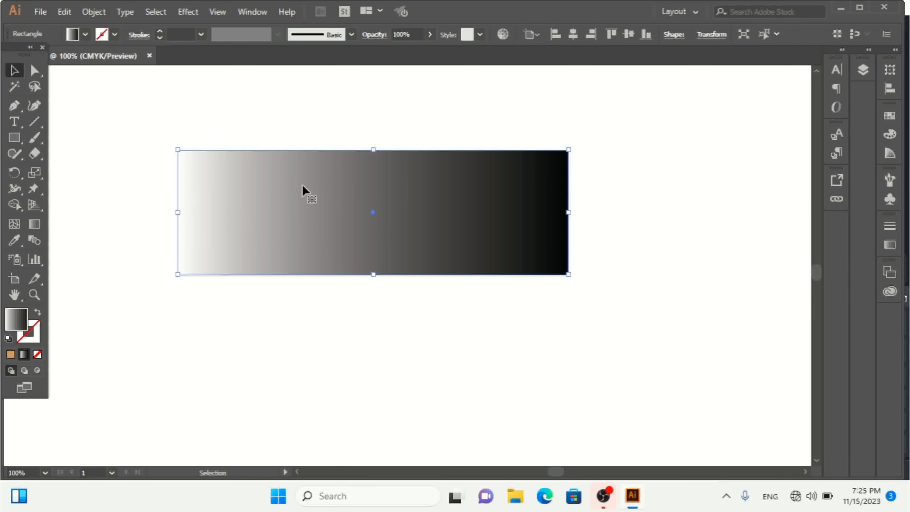
# - Shift the gradient horizontally with the Gradient tool so its white end starts slightly inside the rectangle's left edge
pyautogui.click(34, 224)
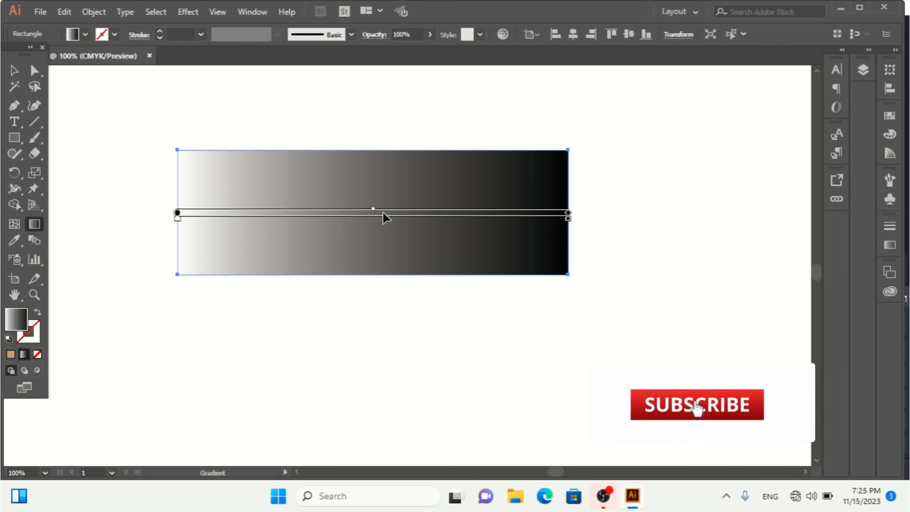
pyautogui.moveTo(382, 213); pyautogui.dragTo(381, 169)
pyautogui.moveTo(390, 212); pyautogui.dragTo(323, 208)
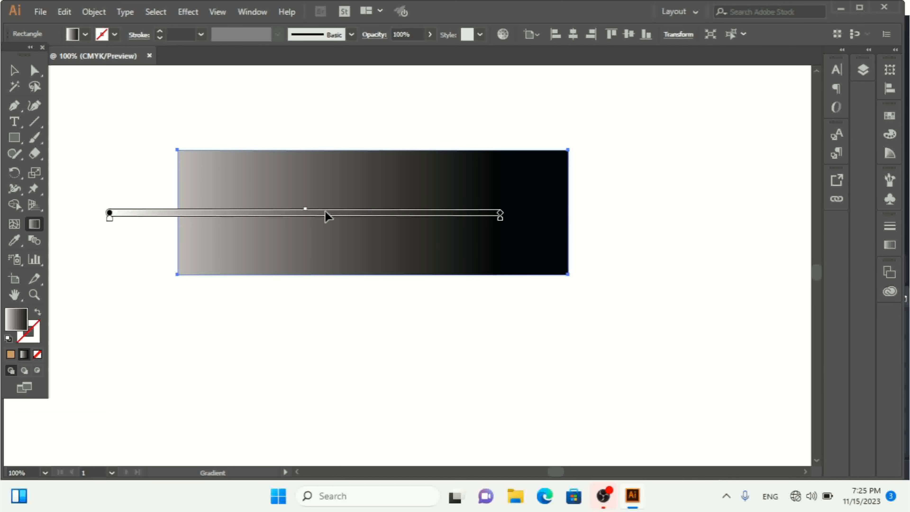
pyautogui.moveTo(326, 211); pyautogui.dragTo(636, 208)
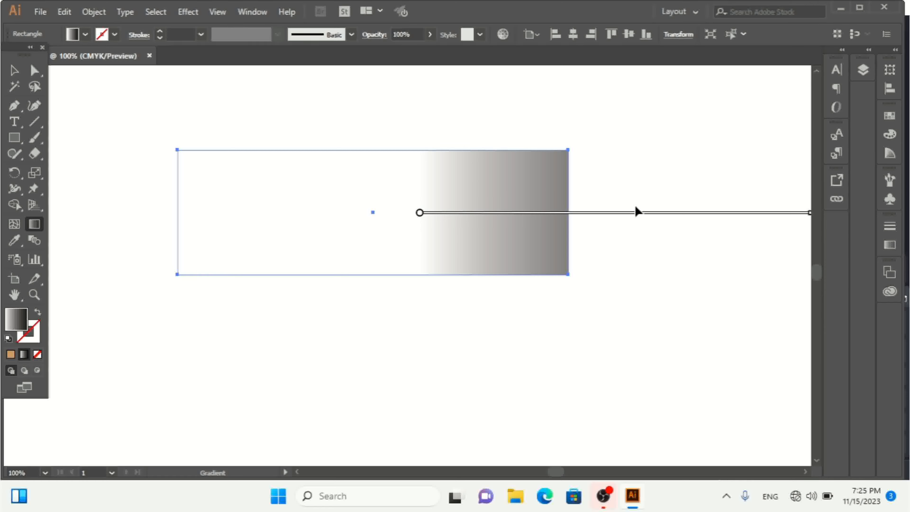
pyautogui.moveTo(636, 219)
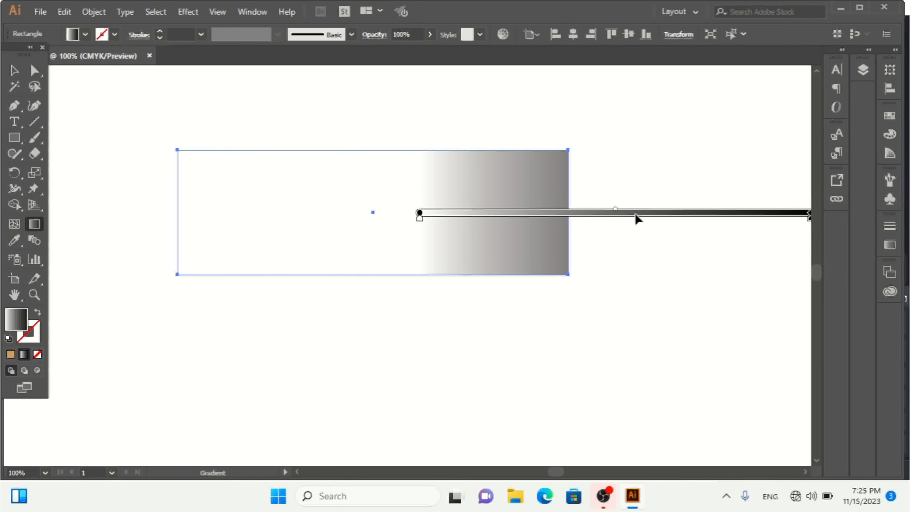
pyautogui.moveTo(637, 219); pyautogui.dragTo(442, 230)
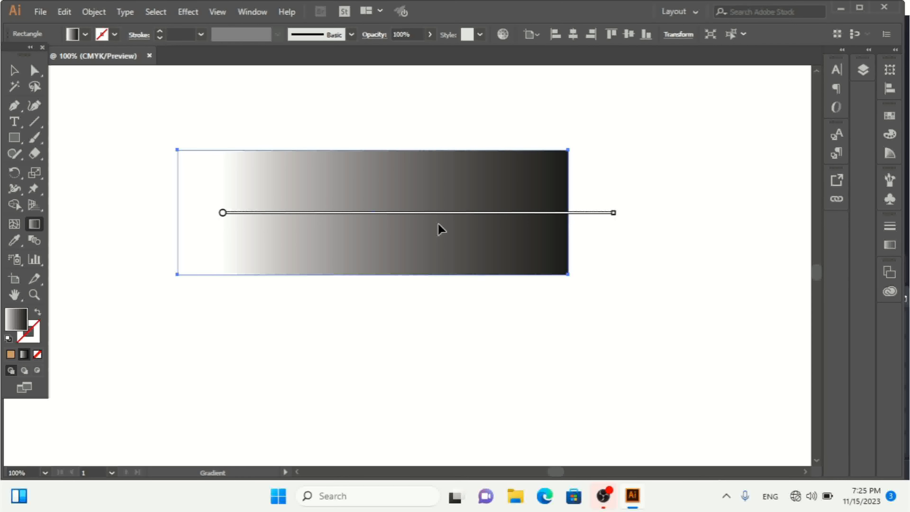
# - Move the white gradient stop past the middle of the gradient and return it to the gradient's start
pyautogui.moveTo(223, 220)
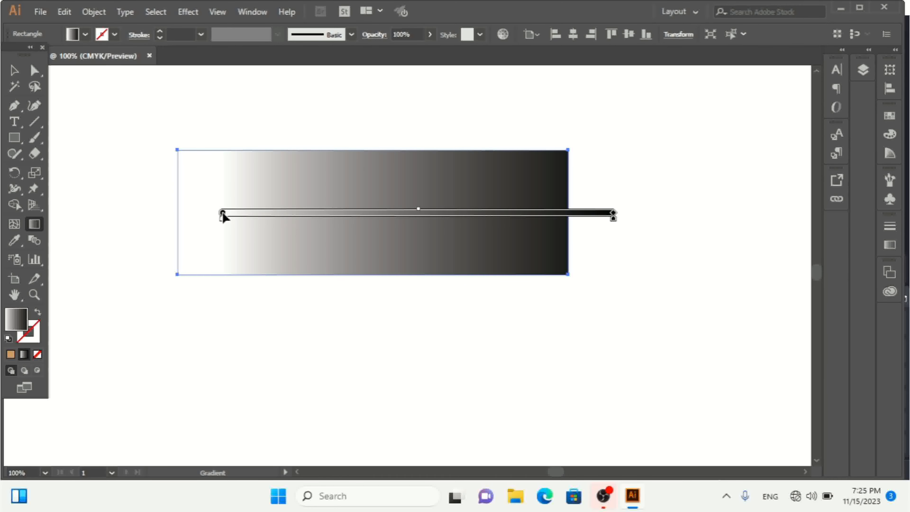
pyautogui.moveTo(224, 224); pyautogui.dragTo(435, 224)
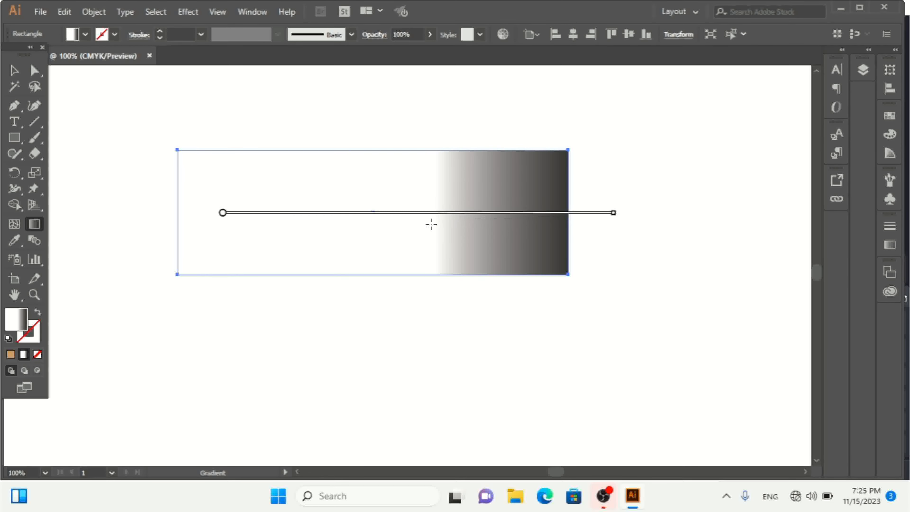
pyautogui.moveTo(537, 226)
pyautogui.moveTo(447, 212)
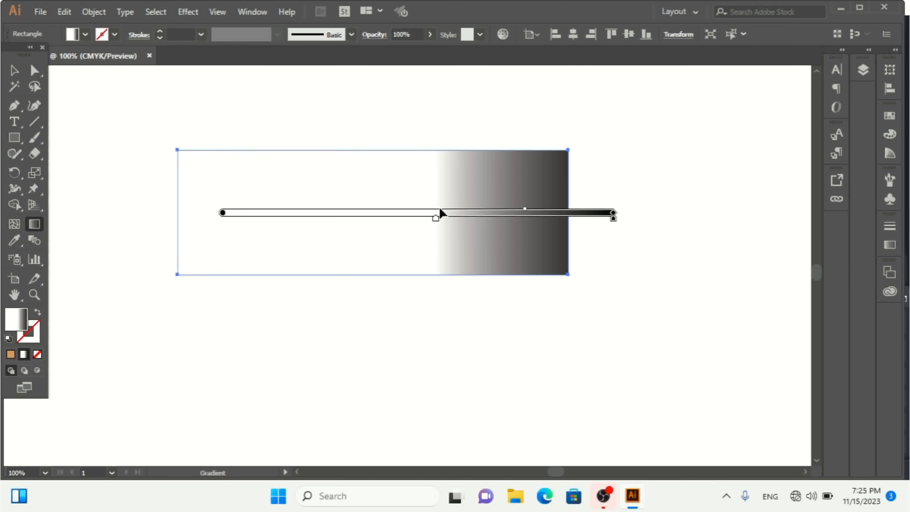
pyautogui.moveTo(437, 222); pyautogui.dragTo(223, 223)
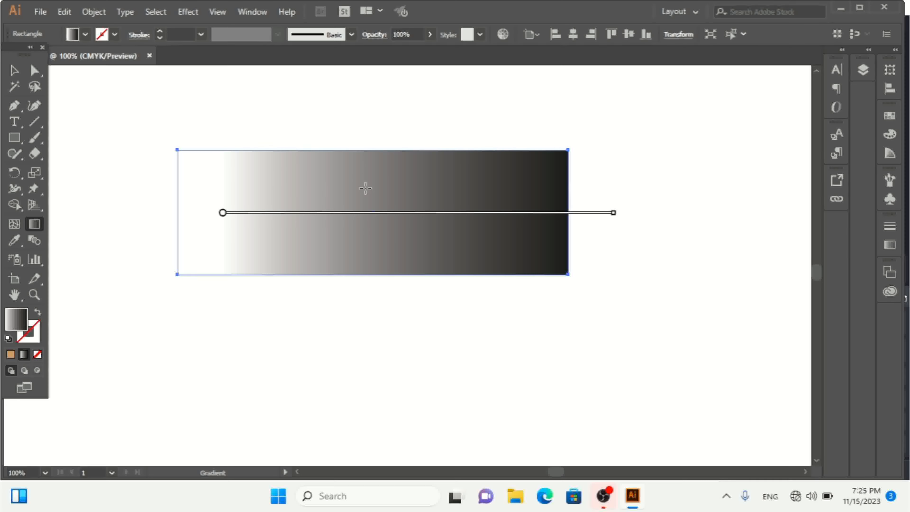
# - Slide the whole gradient left until it nearly lines up with both ends of the rectangle
pyautogui.moveTo(310, 210)
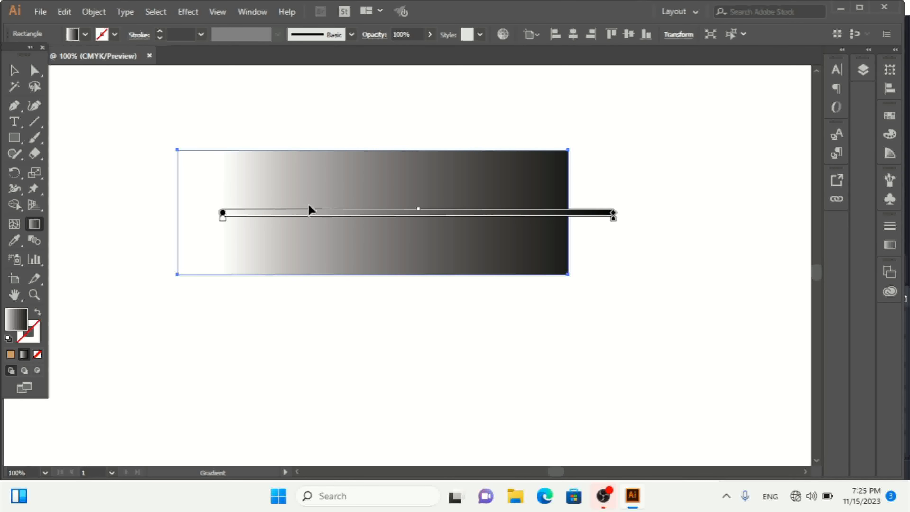
pyautogui.moveTo(311, 212); pyautogui.dragTo(272, 212)
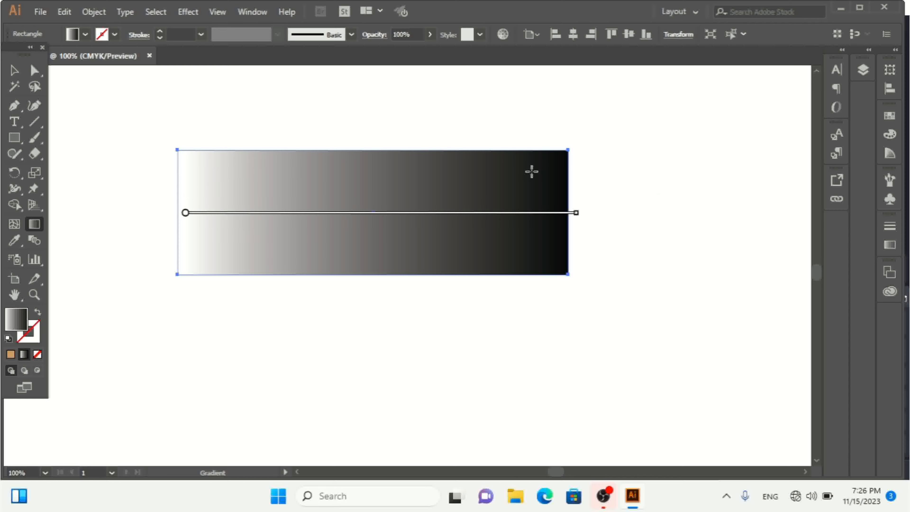
pyautogui.click(222, 15)
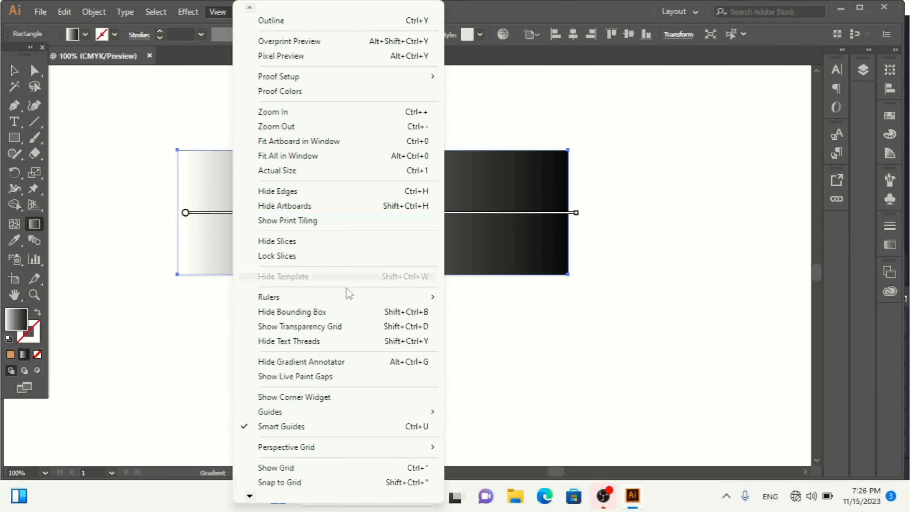
pyautogui.moveTo(362, 417)
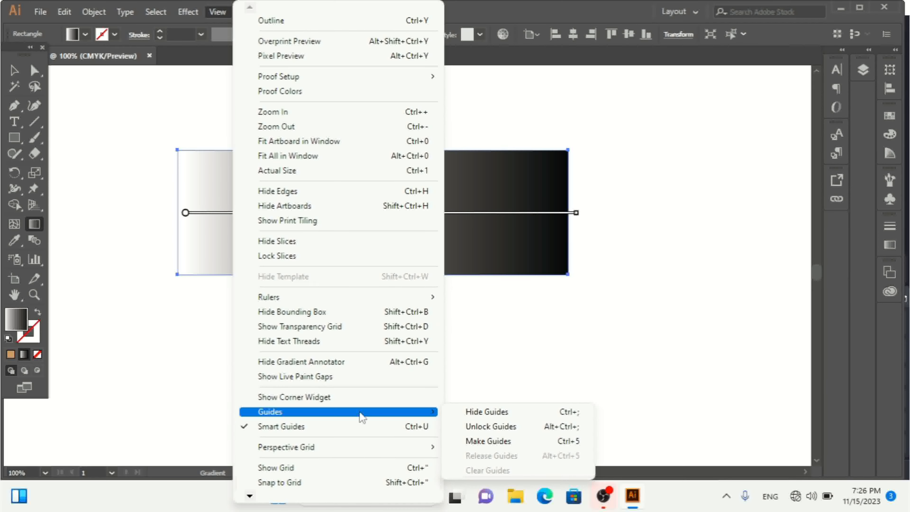
pyautogui.click(495, 6)
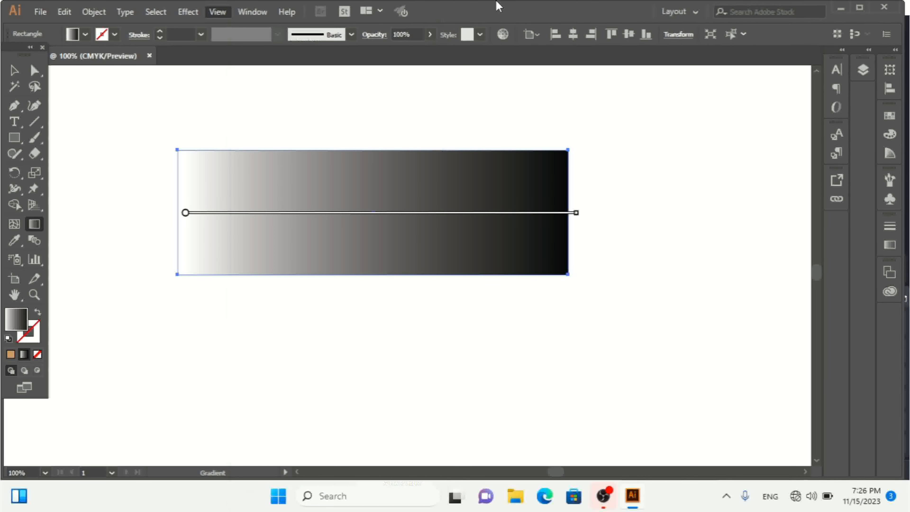
pyautogui.click(260, 13)
pyautogui.click(260, 14)
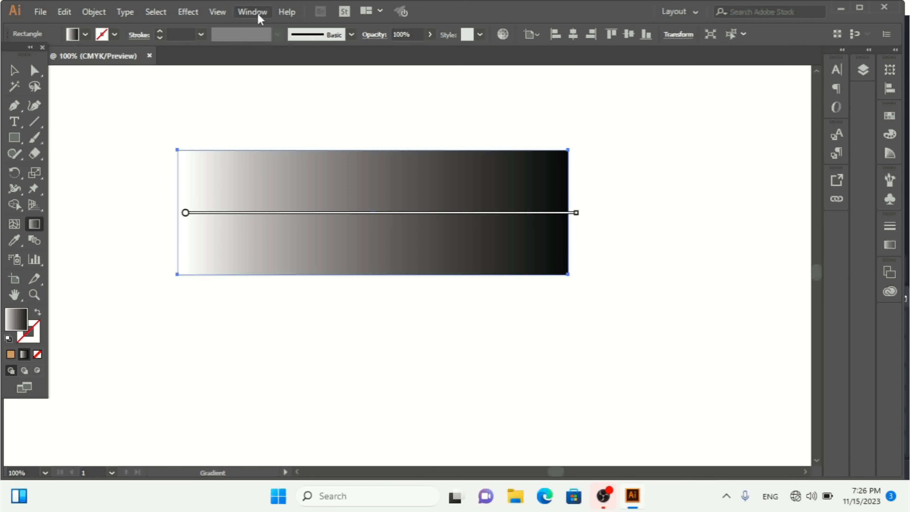
pyautogui.click(218, 13)
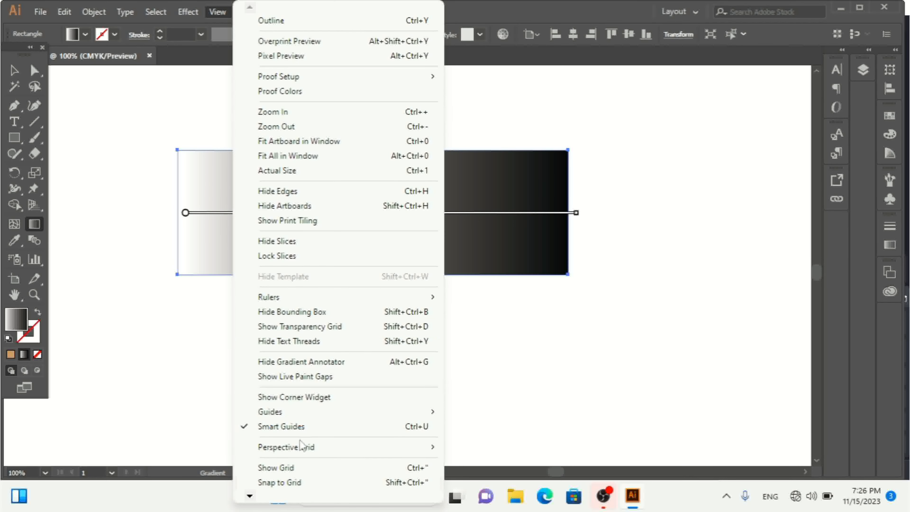
pyautogui.click(488, 6)
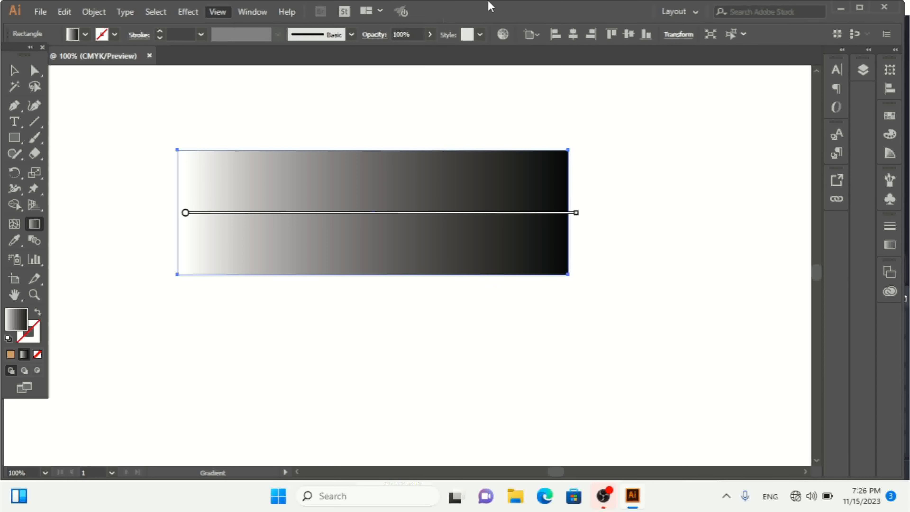
# - Display the gradient settings and recolor the linear gradient's white starting stop to green (C 53.33, M 26.67, Y 100, K 5.88)
pyautogui.click(258, 14)
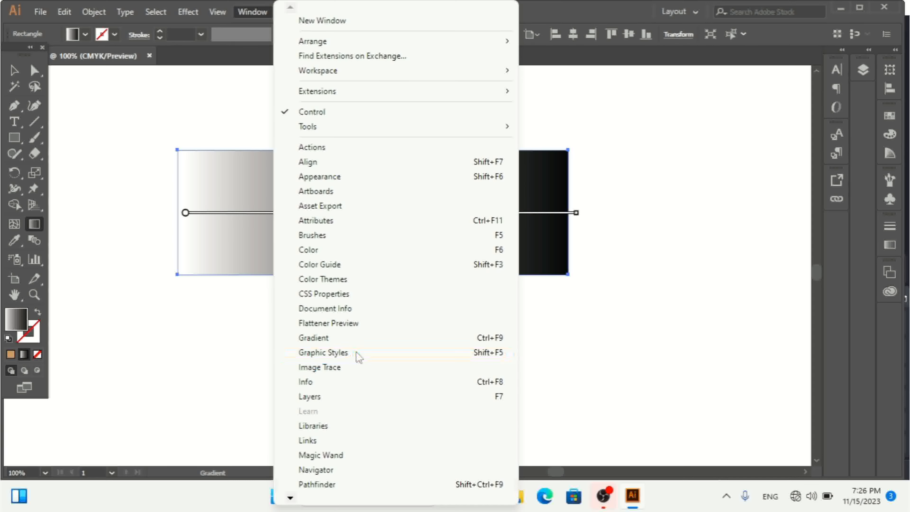
pyautogui.click(333, 338)
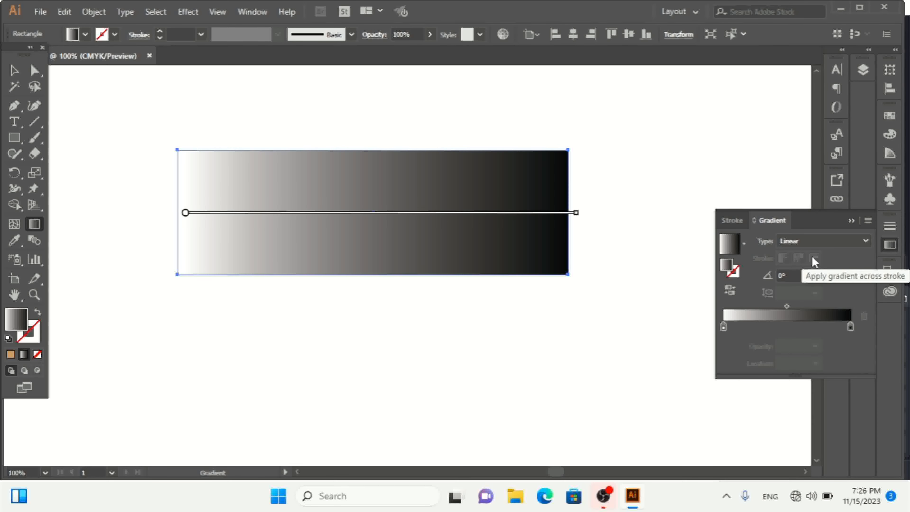
pyautogui.doubleClick(723, 327)
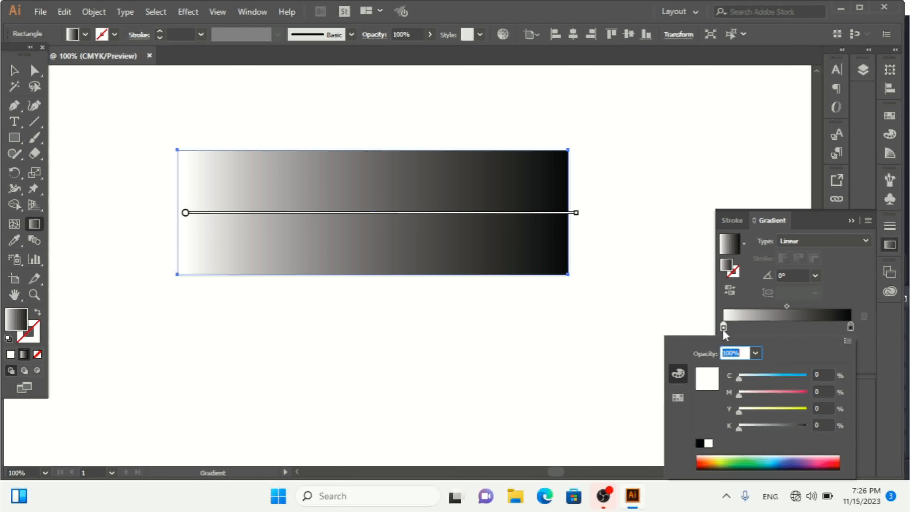
pyautogui.press('Escape')
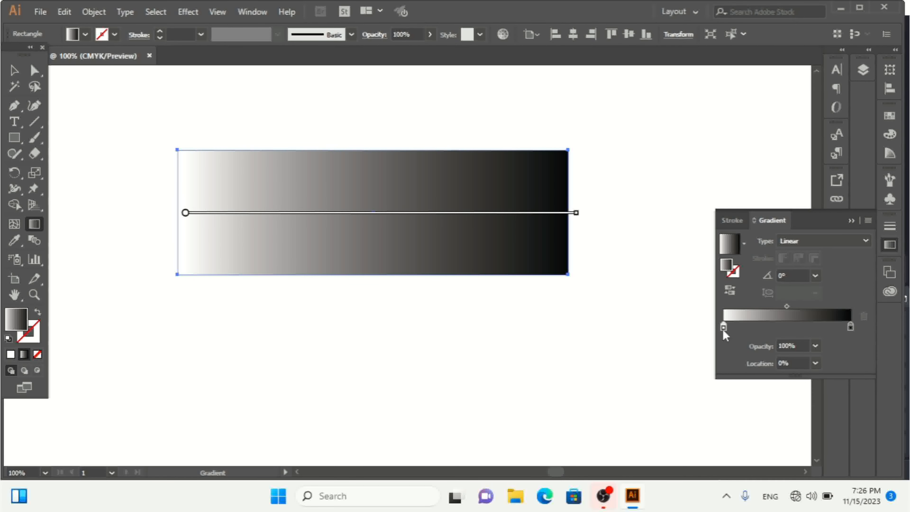
pyautogui.doubleClick(724, 327)
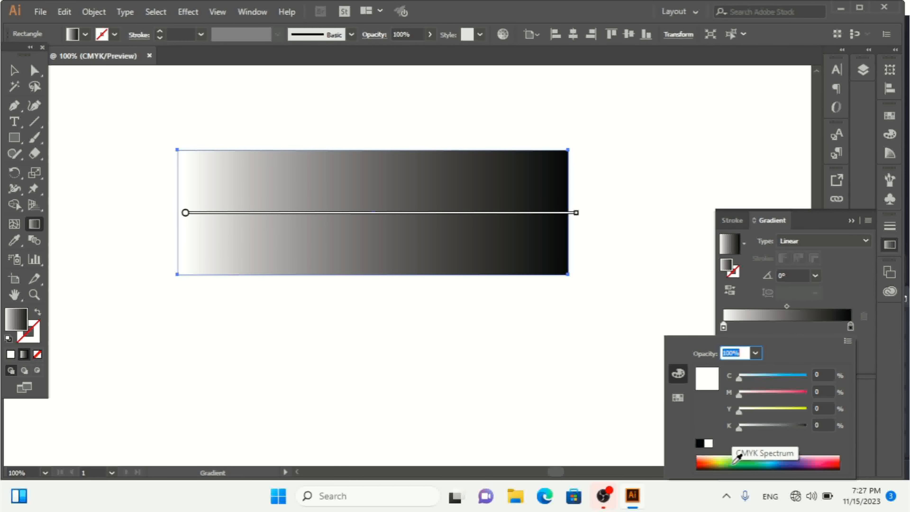
pyautogui.click(726, 459)
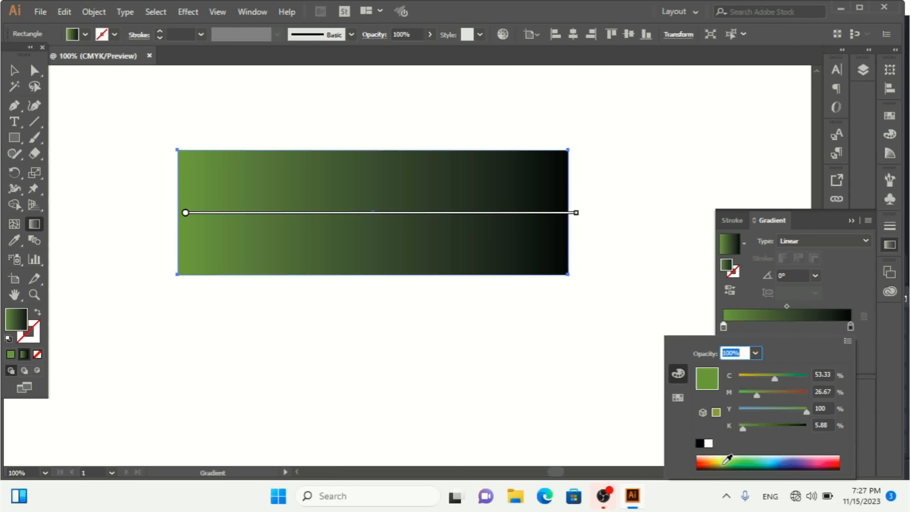
# - Recolor the gradient's starting stop teal green (C 75.29, M 0, Y 78.82, K 0) and try its opacity at 20% and 0% before restoring 100%
pyautogui.click(750, 458)
pyautogui.click(763, 459)
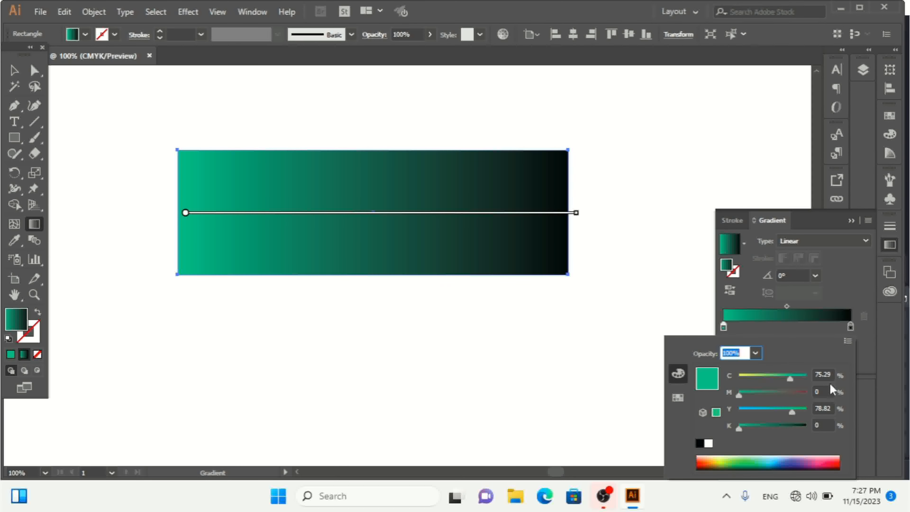
pyautogui.click(756, 354)
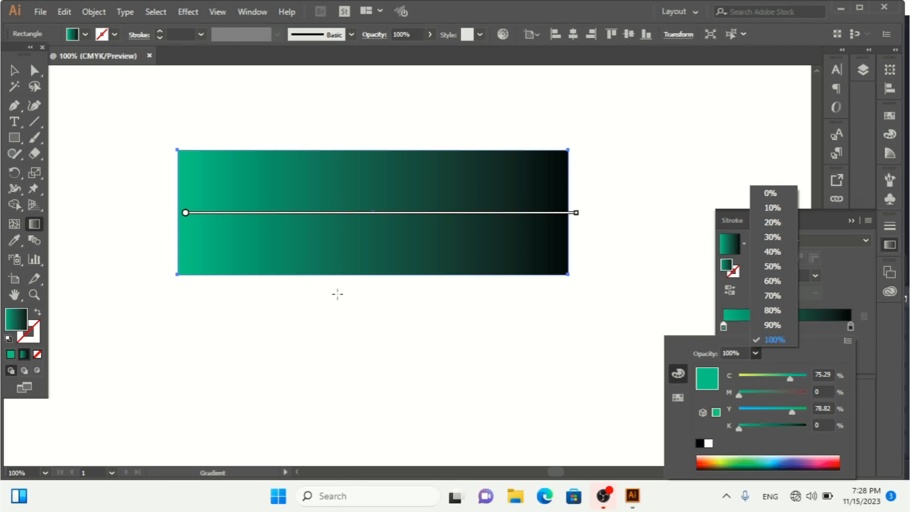
pyautogui.click(773, 224)
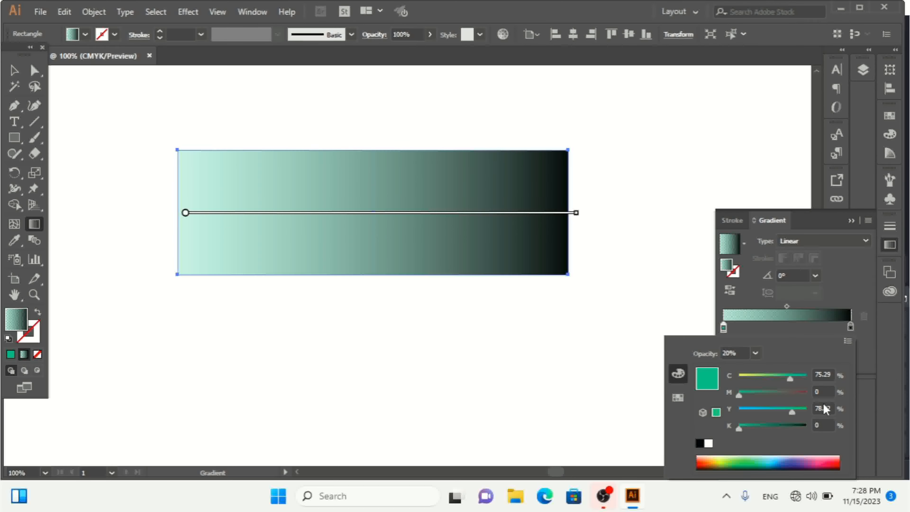
pyautogui.click(755, 355)
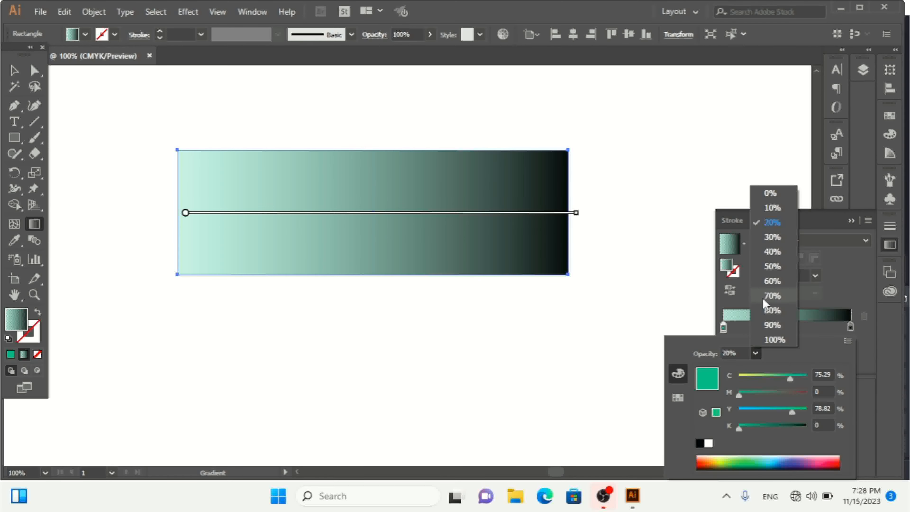
pyautogui.click(765, 194)
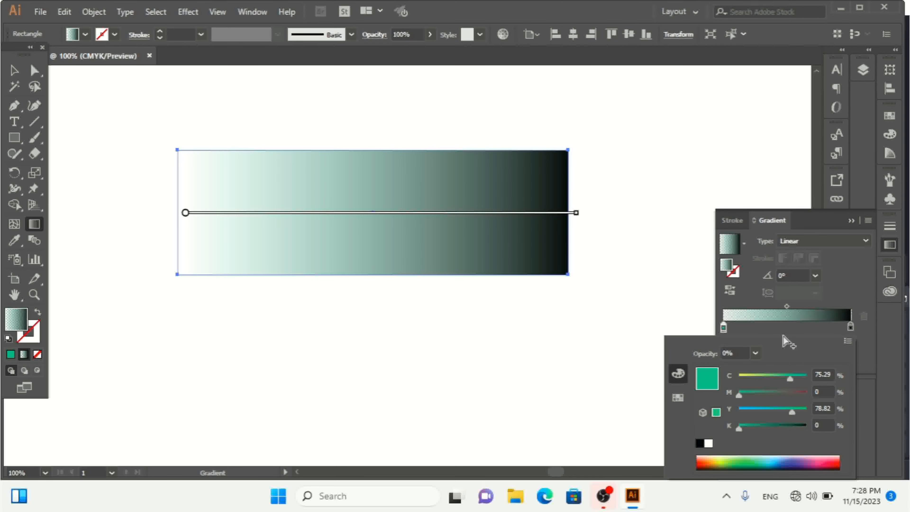
pyautogui.click(755, 353)
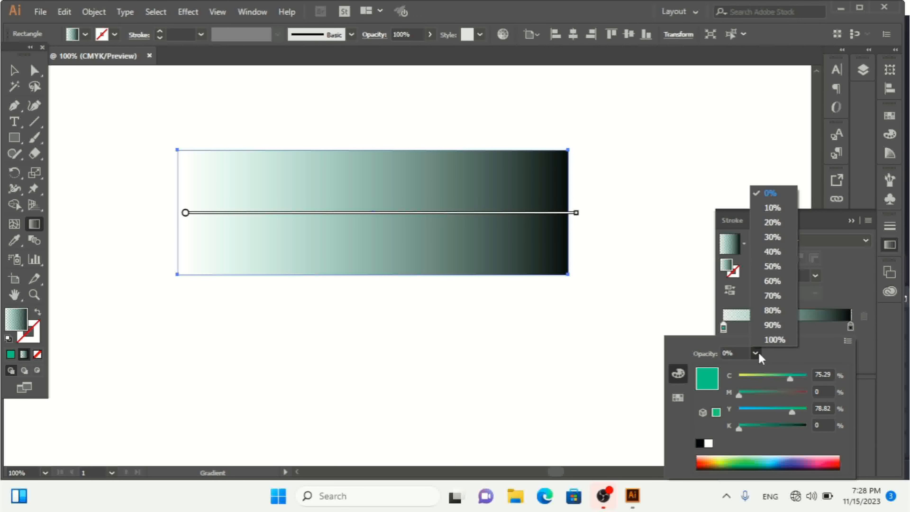
pyautogui.click(770, 339)
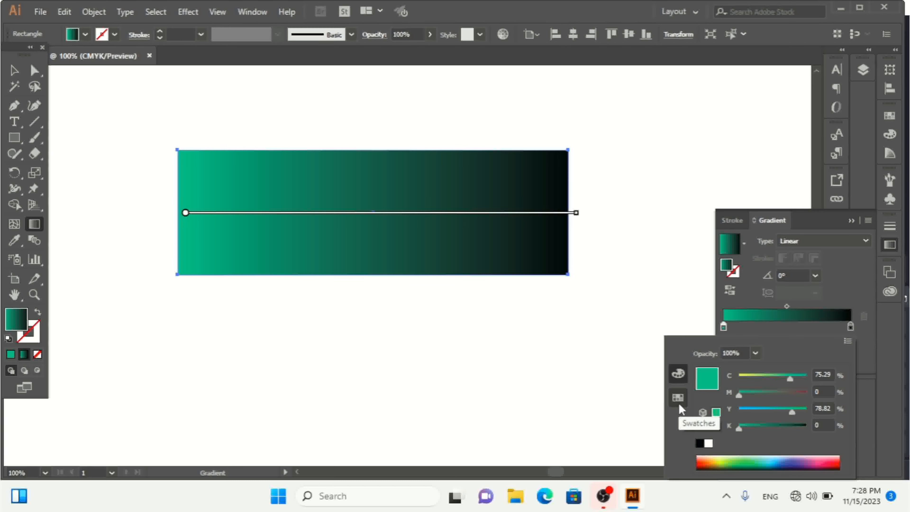
# - Try red and blue swatches on the gradient's starting stop and settle on the pink swatch
pyautogui.click(678, 397)
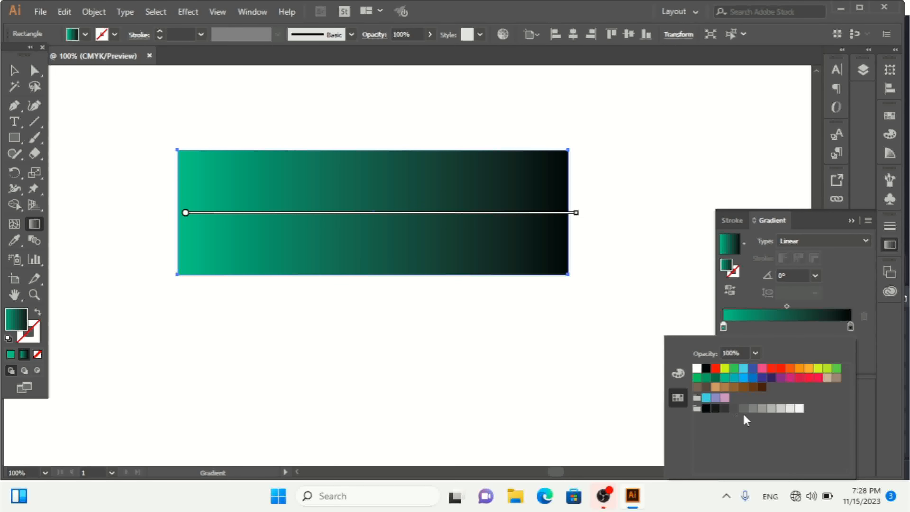
pyautogui.click(715, 369)
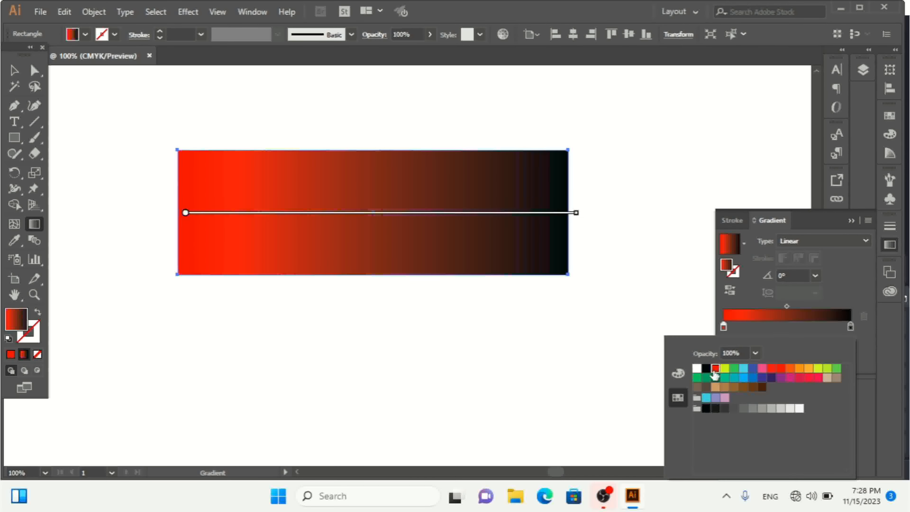
pyautogui.click(744, 368)
pyautogui.click(763, 371)
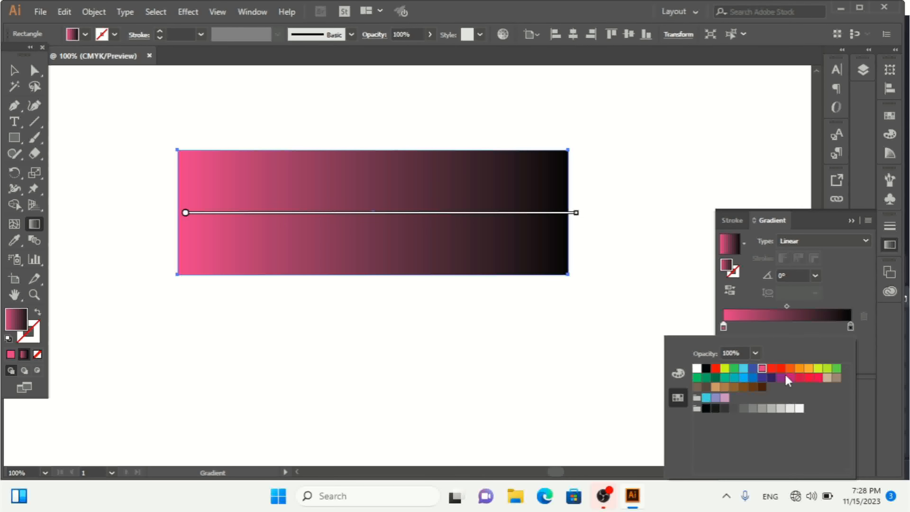
pyautogui.click(755, 291)
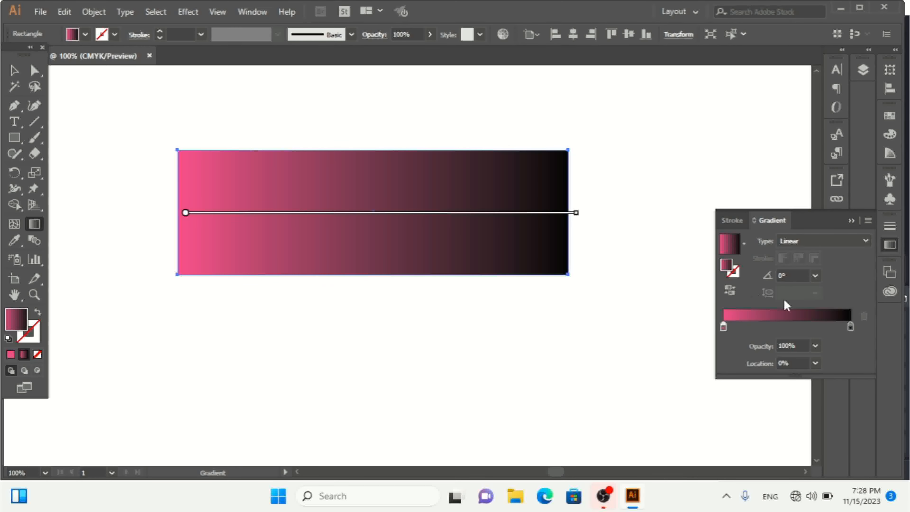
# - Add a stop slightly past the middle of the gradient and color it with the bright blue swatch
pyautogui.click(782, 325)
pyautogui.moveTo(782, 328); pyautogui.dragTo(793, 329)
pyautogui.doubleClick(792, 327)
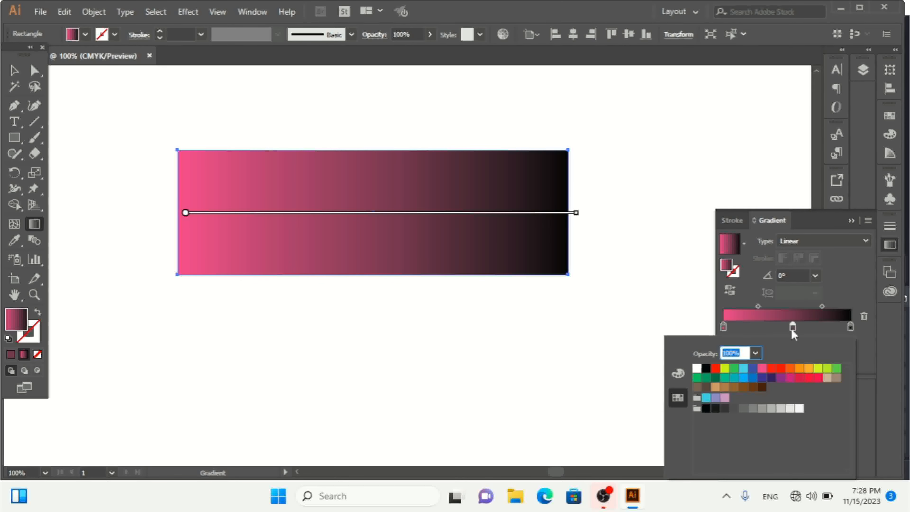
pyautogui.click(725, 368)
pyautogui.click(770, 378)
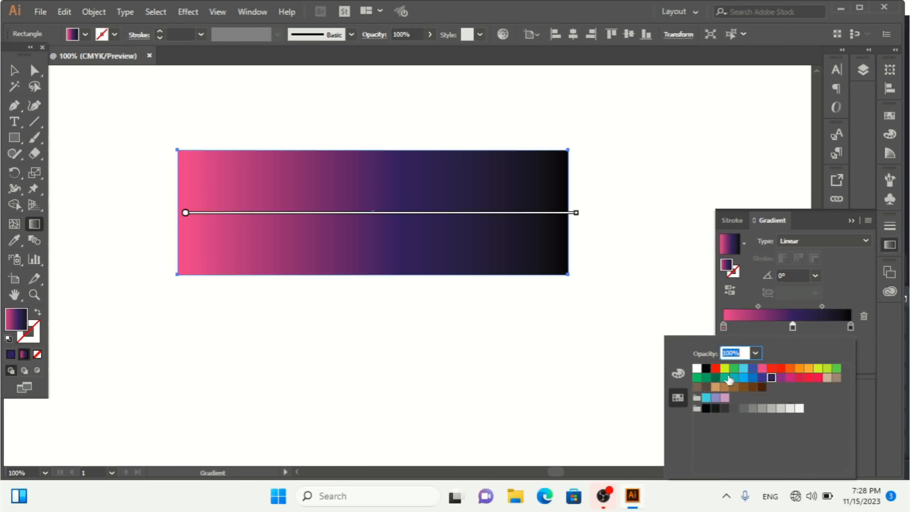
pyautogui.click(753, 377)
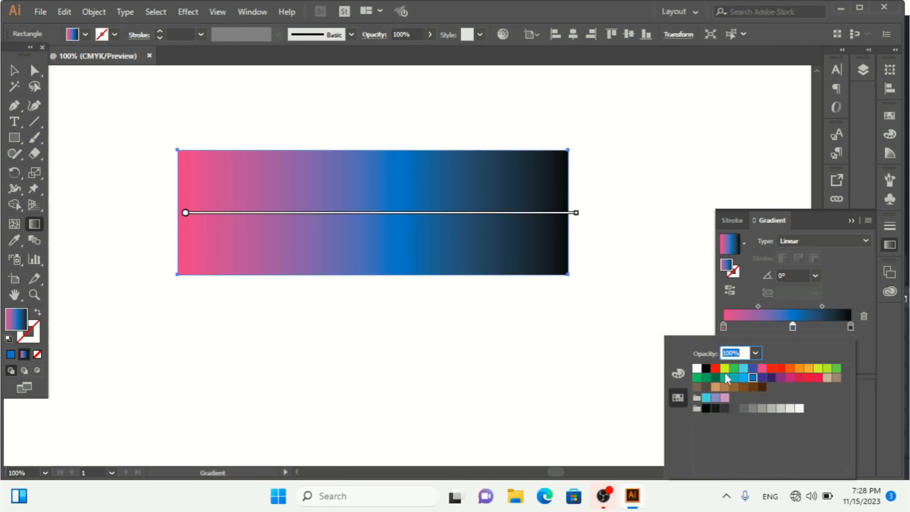
# - Recolor the gradient's black end stop, trying RGB Blue and dark purple swatches before choosing orange
pyautogui.click(852, 330)
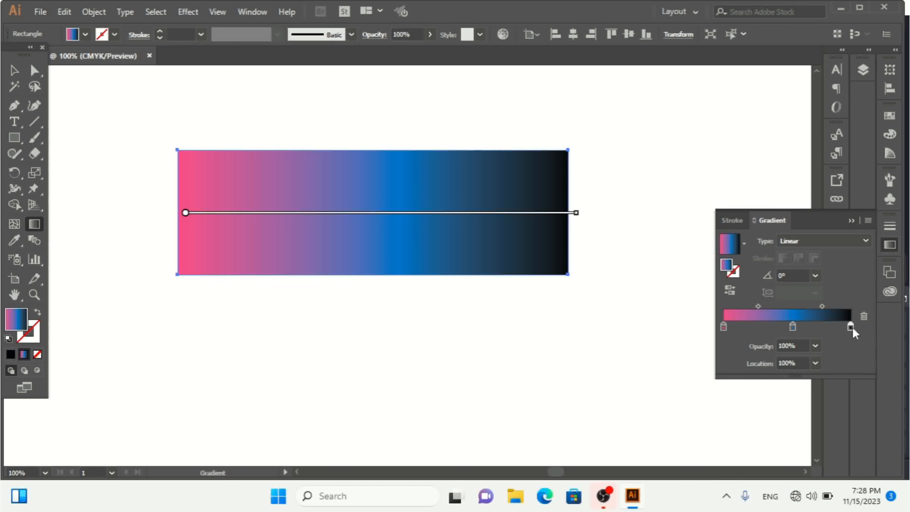
pyautogui.doubleClick(852, 329)
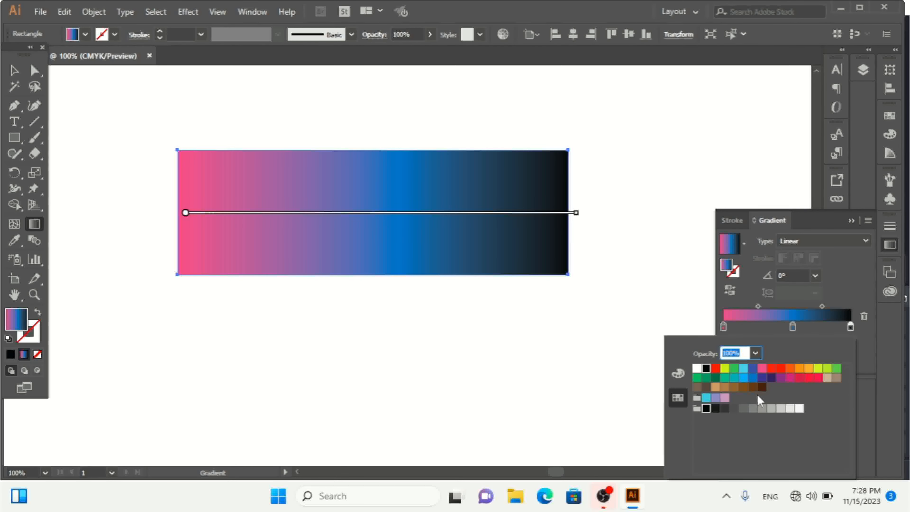
pyautogui.click(753, 369)
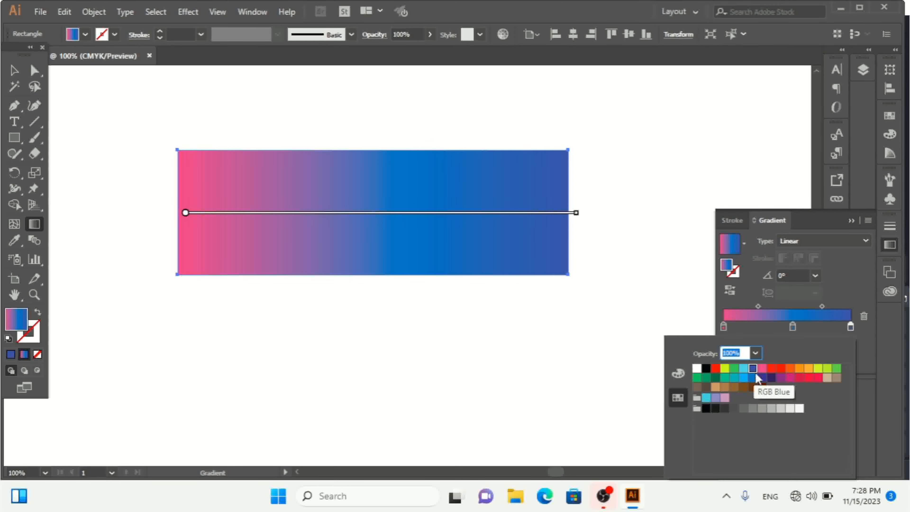
pyautogui.click(771, 377)
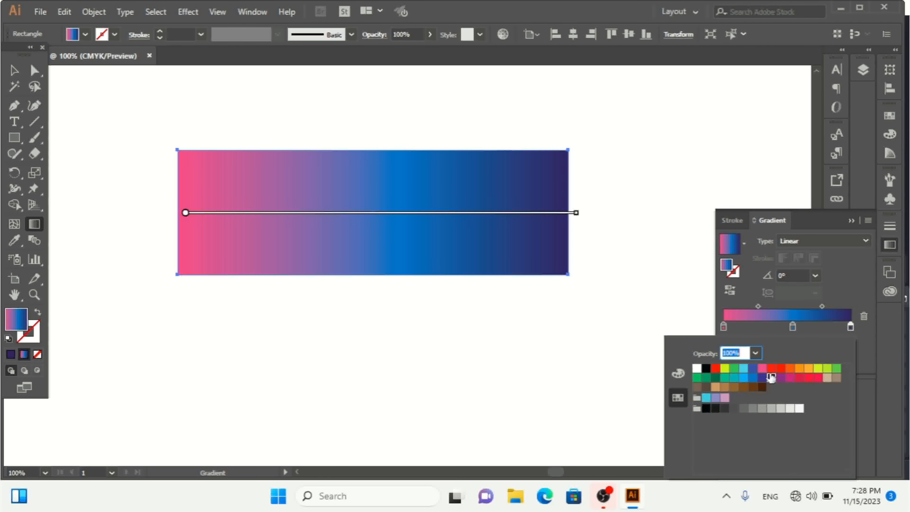
pyautogui.click(790, 368)
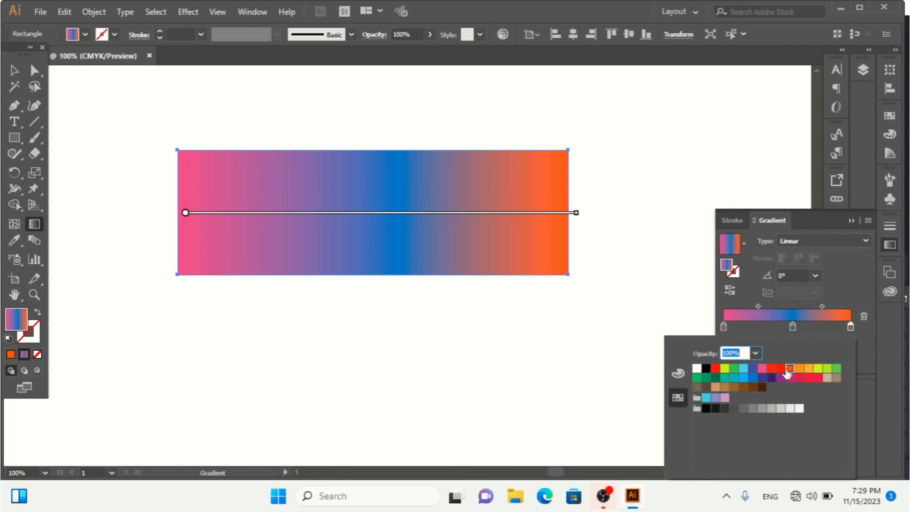
pyautogui.click(854, 280)
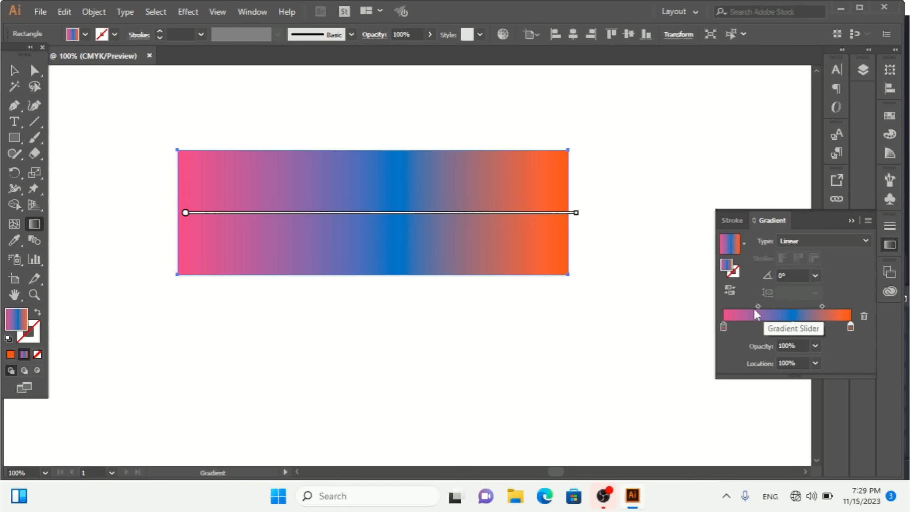
# - Move the orange end stop to 23.33% and remove it from the gradient, and shift the blue stop to location 100%
pyautogui.moveTo(851, 326); pyautogui.dragTo(753, 325)
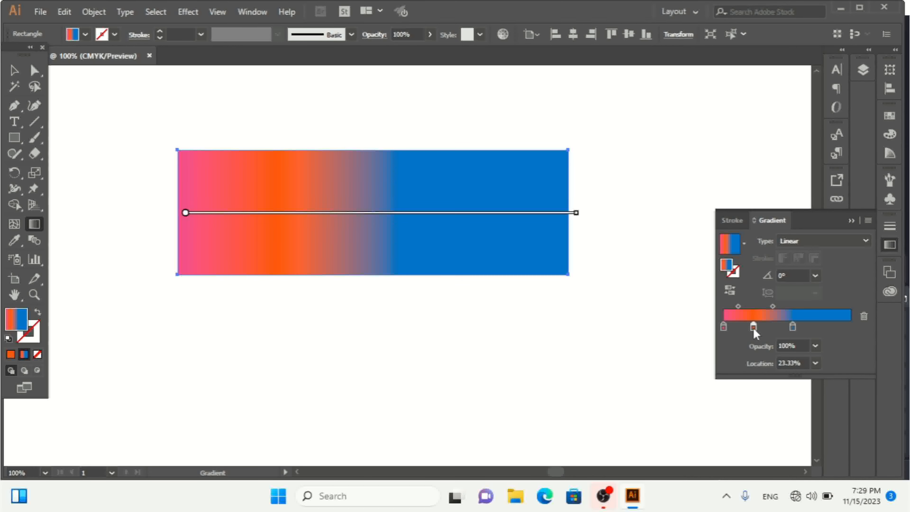
pyautogui.moveTo(754, 330); pyautogui.dragTo(757, 346)
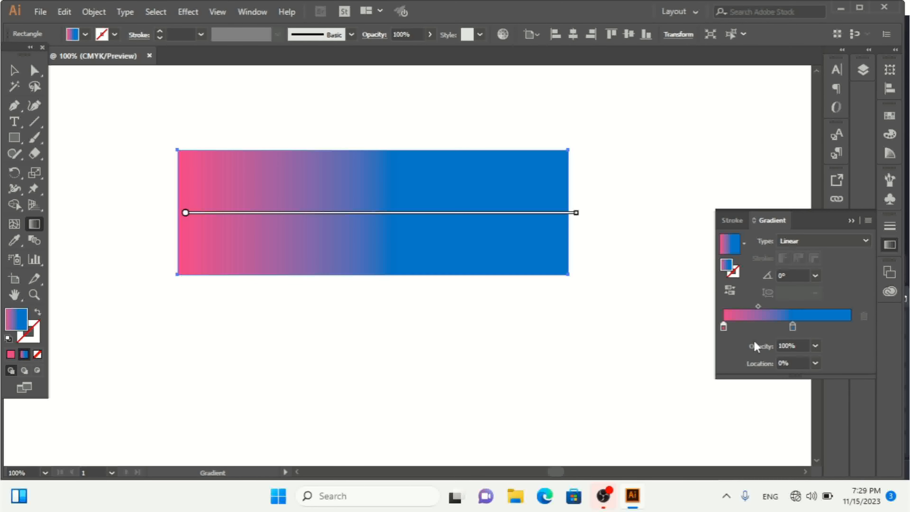
pyautogui.moveTo(793, 332); pyautogui.dragTo(853, 330)
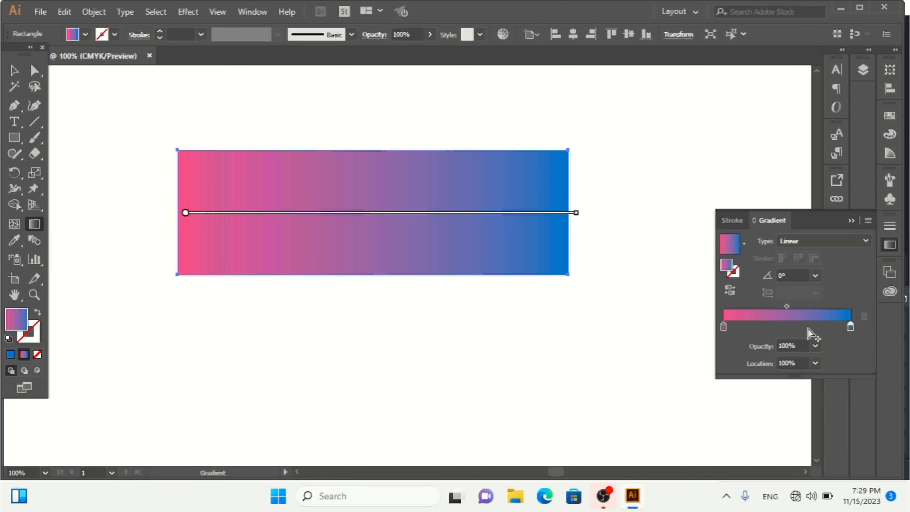
# - Add a stop at location 27.95% between pink and blue and color it with the orange swatch
pyautogui.click(759, 328)
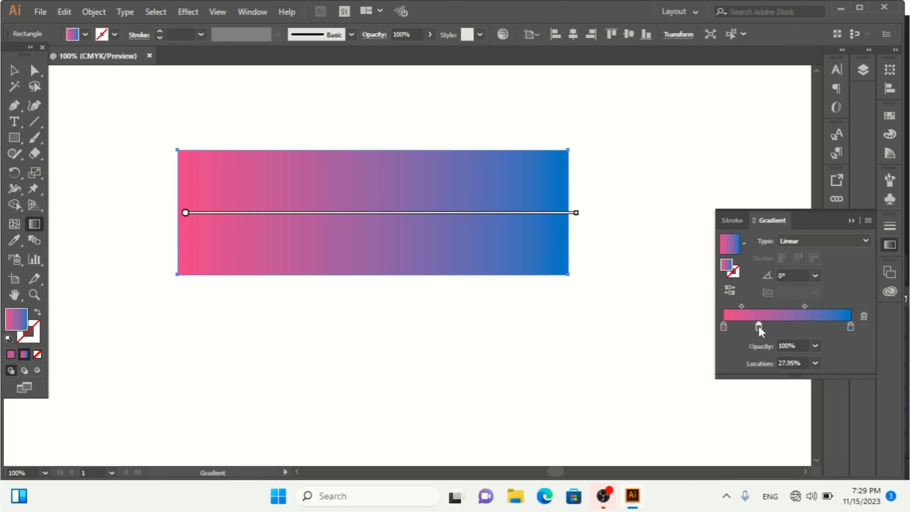
pyautogui.doubleClick(759, 327)
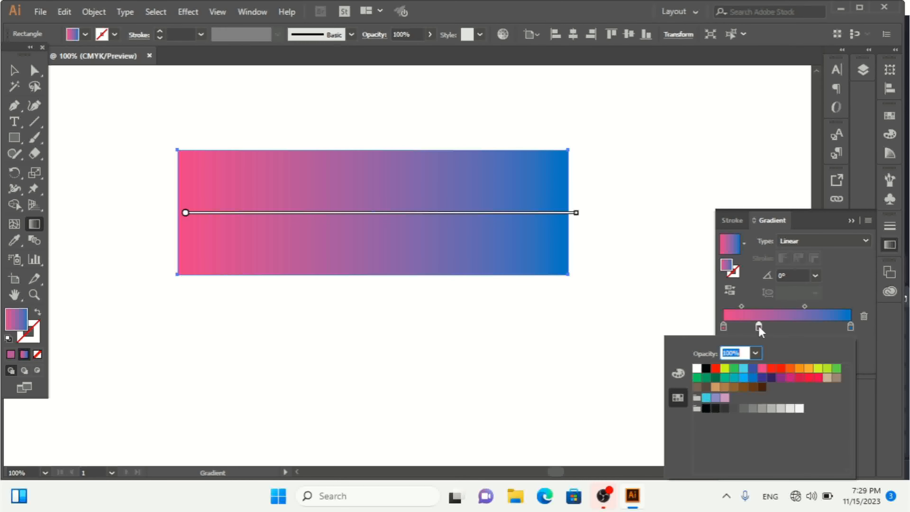
pyautogui.click(791, 373)
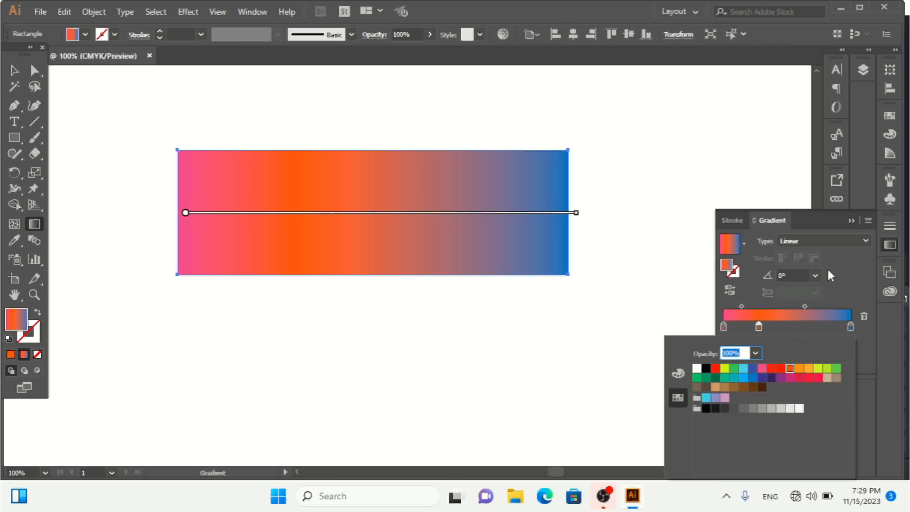
pyautogui.click(833, 263)
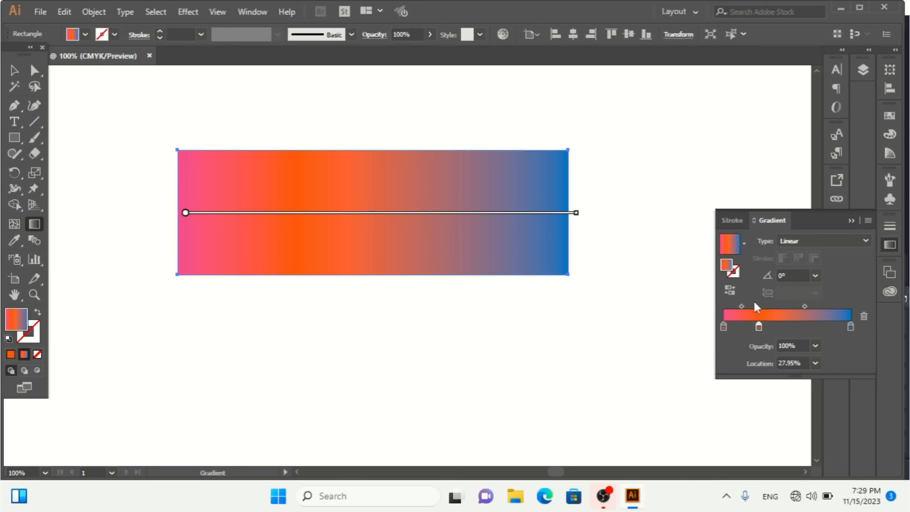
# - Reverse the order of the gradient's colors and restore it, twice in a row
pyautogui.click(734, 293)
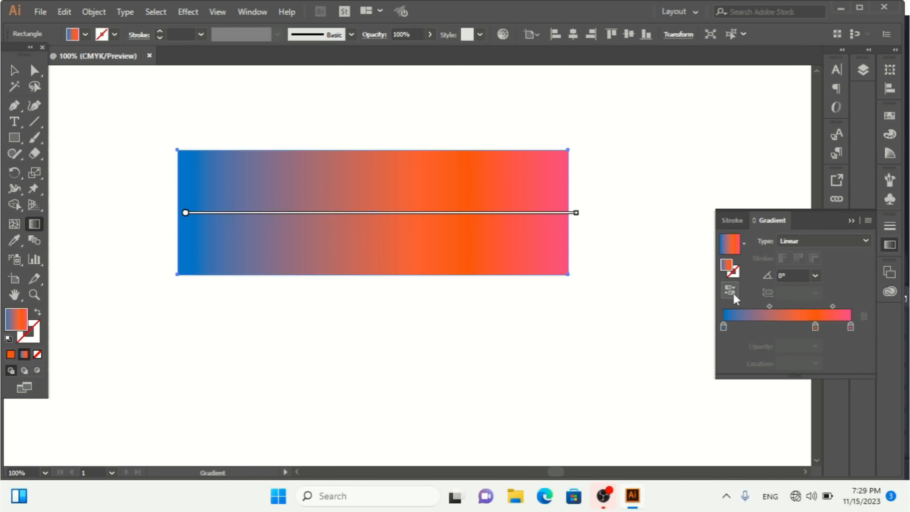
pyautogui.click(734, 293)
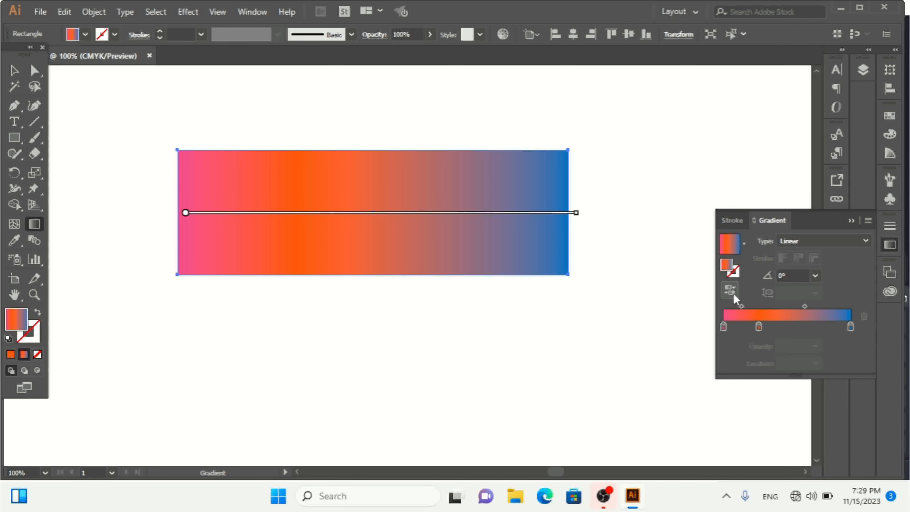
pyautogui.click(734, 293)
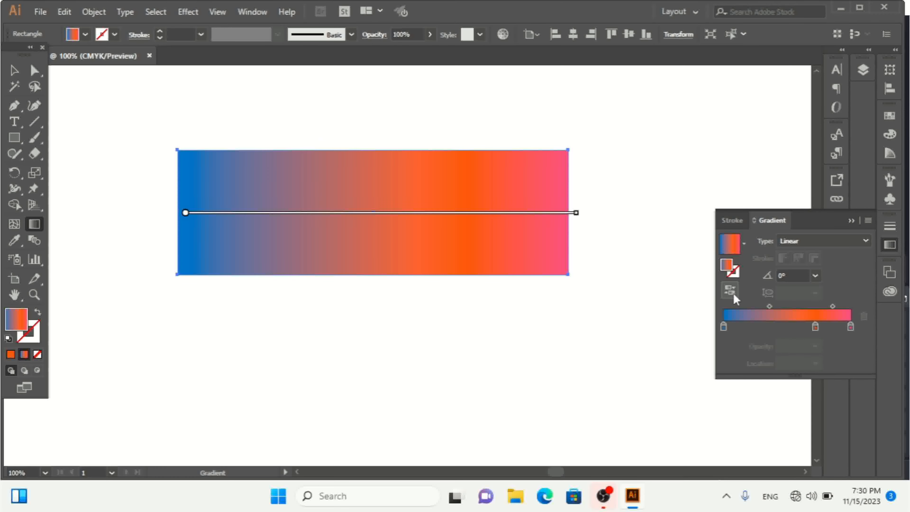
pyautogui.click(734, 293)
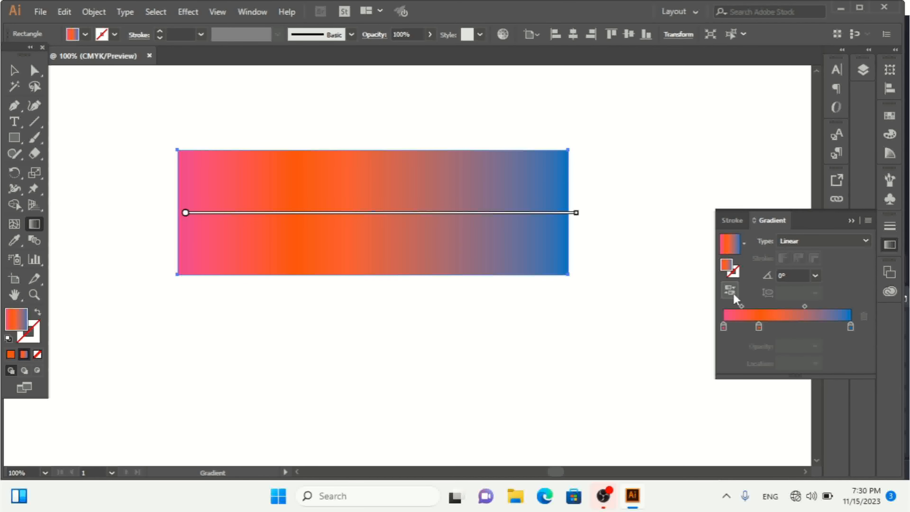
# - Save the pink, orange and blue gradient as a swatch among the preset gradients
pyautogui.click(745, 243)
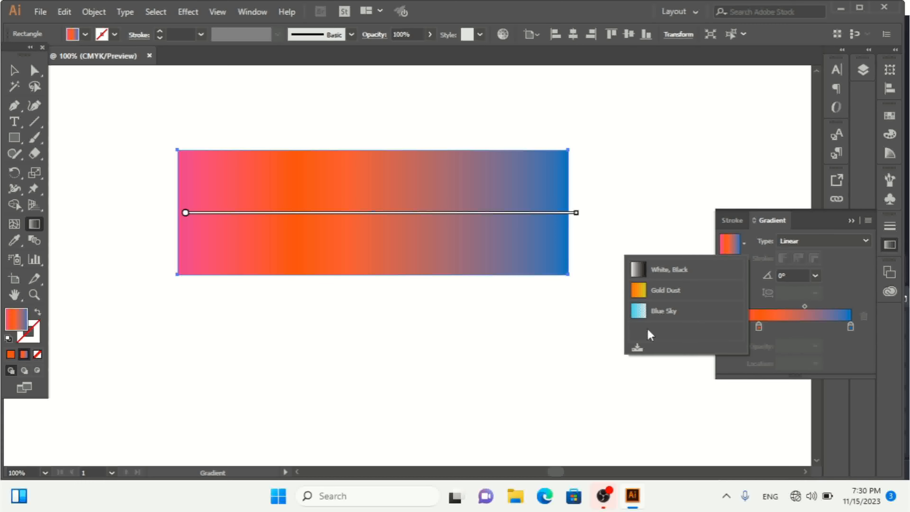
pyautogui.click(637, 349)
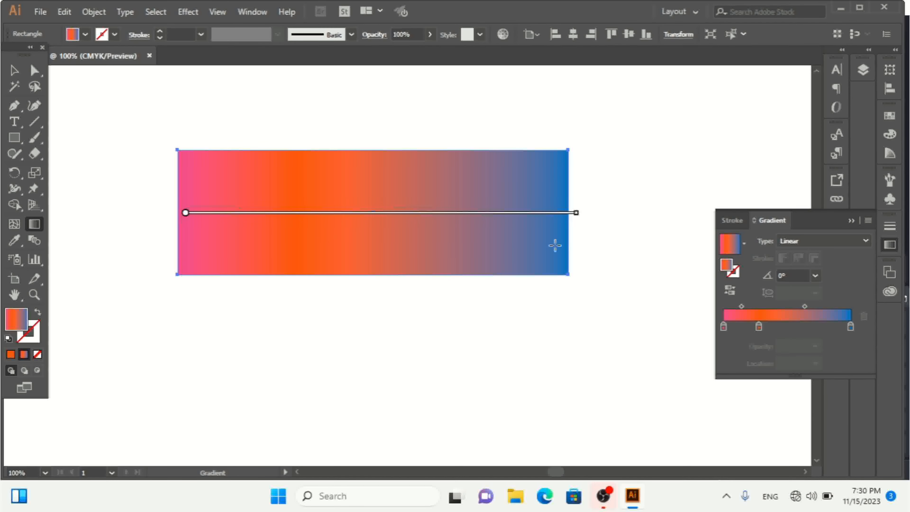
# - Redraw the gradient's direction on the rectangle with the Gradient tool, ending at a -174.7° angle from the right part to just beyond the left edge
pyautogui.moveTo(508, 286); pyautogui.dragTo(591, 368)
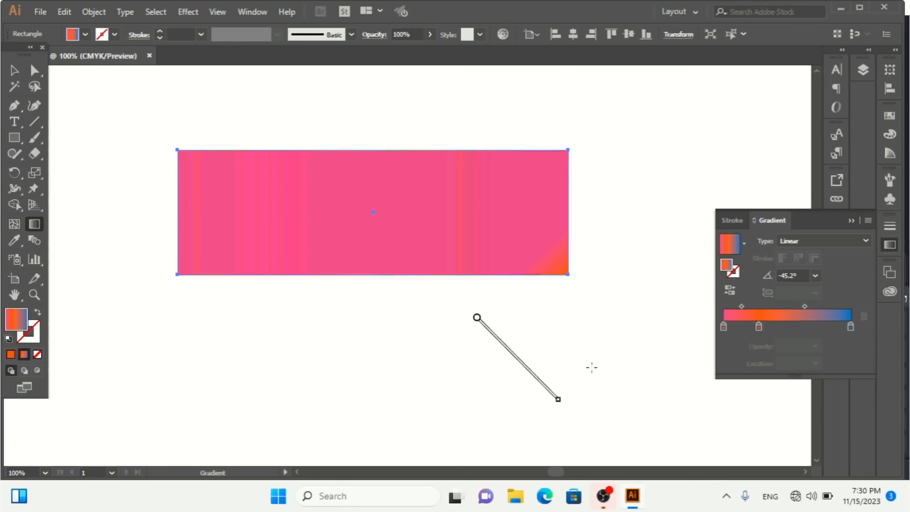
pyautogui.moveTo(516, 193); pyautogui.dragTo(325, 218)
pyautogui.moveTo(482, 168); pyautogui.dragTo(163, 200)
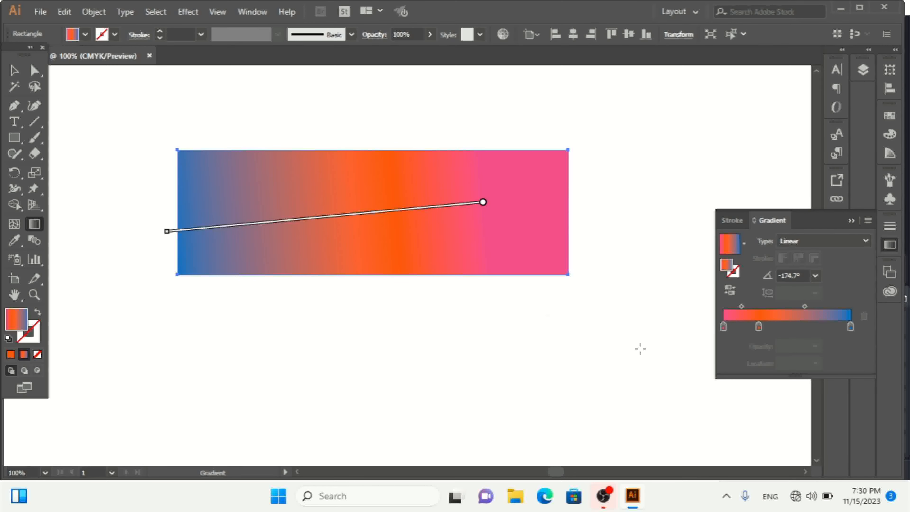
# - Reverse the rectangle's gradient colors and save the reversed blue, orange and pink gradient as another preset swatch
pyautogui.click(730, 291)
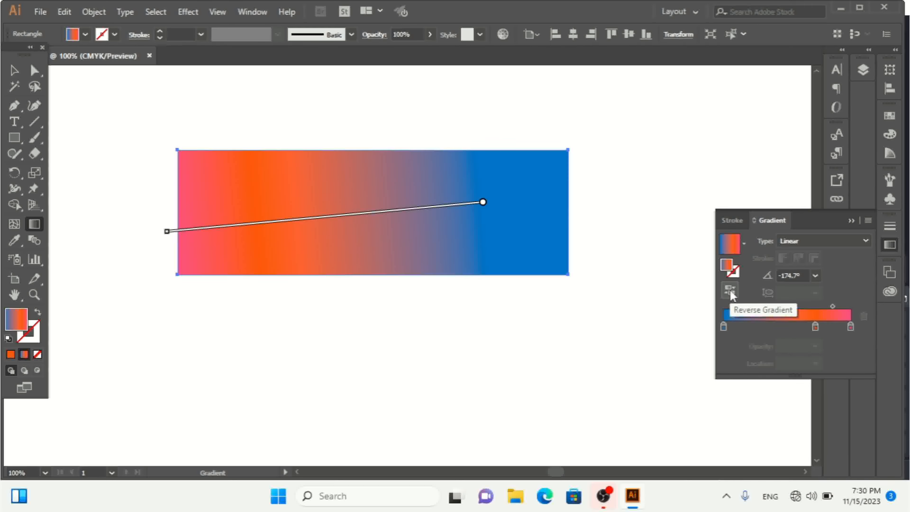
pyautogui.click(745, 244)
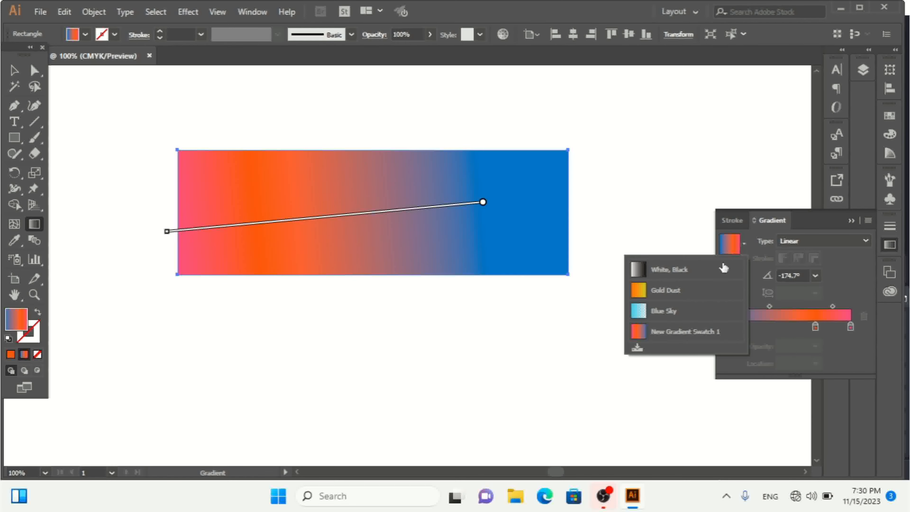
pyautogui.click(639, 348)
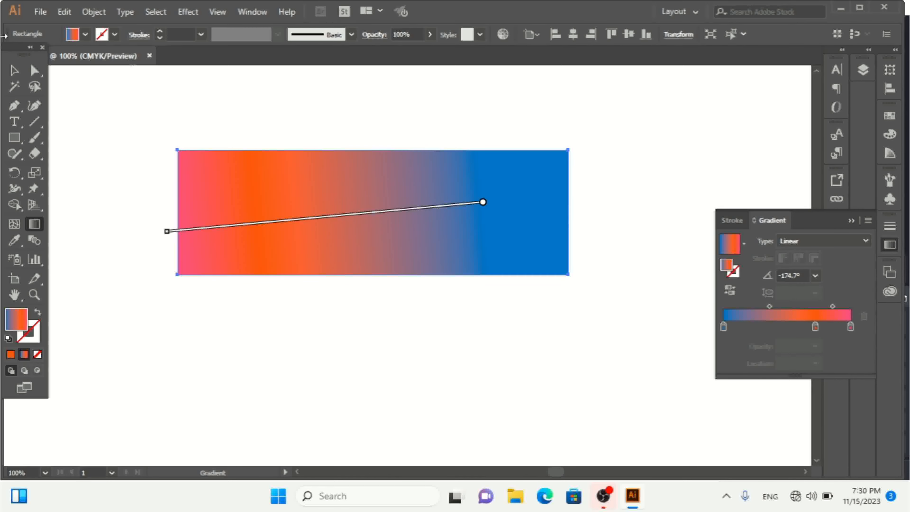
# - Switch the rectangle's fill back and forth between the two saved gradient swatches, ending with New Gradient Swatch 1
pyautogui.click(77, 33)
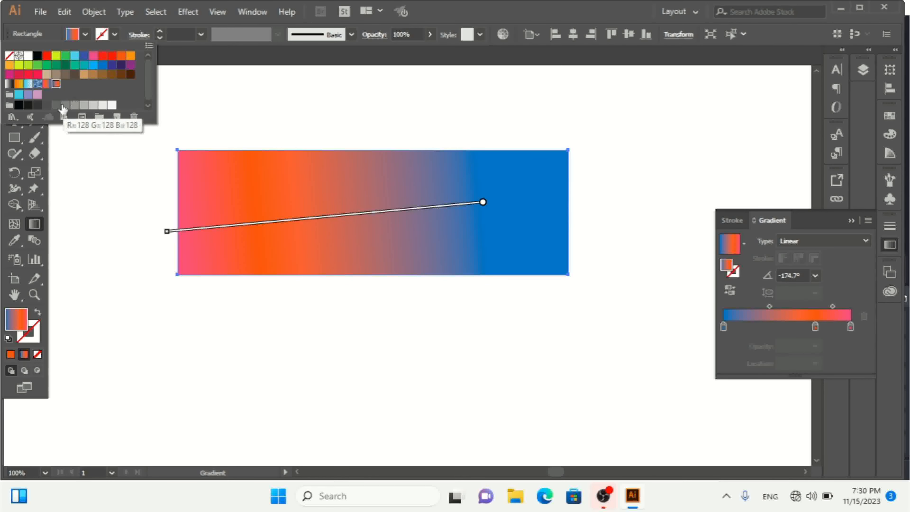
pyautogui.click(48, 85)
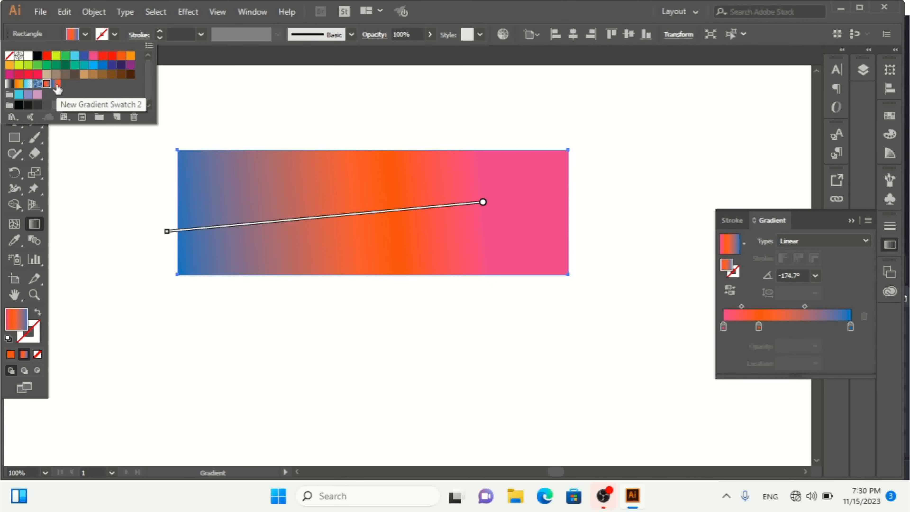
pyautogui.click(56, 84)
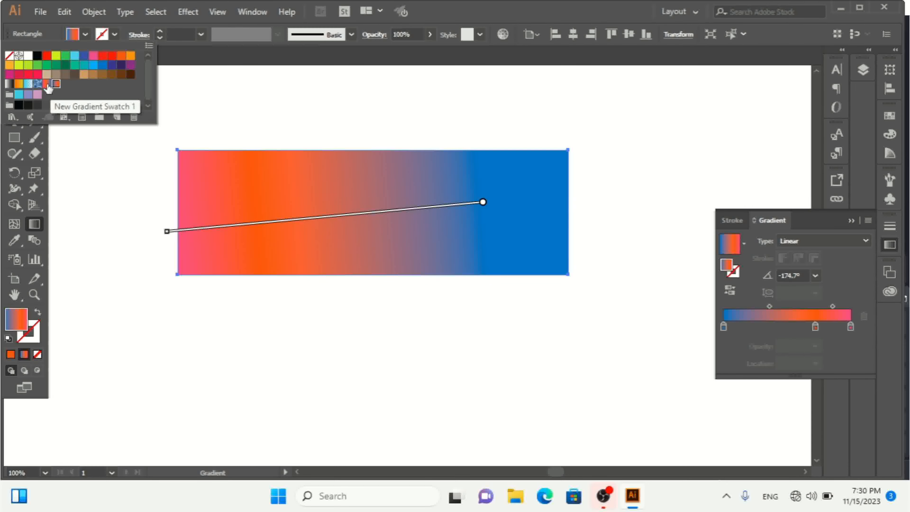
pyautogui.click(48, 85)
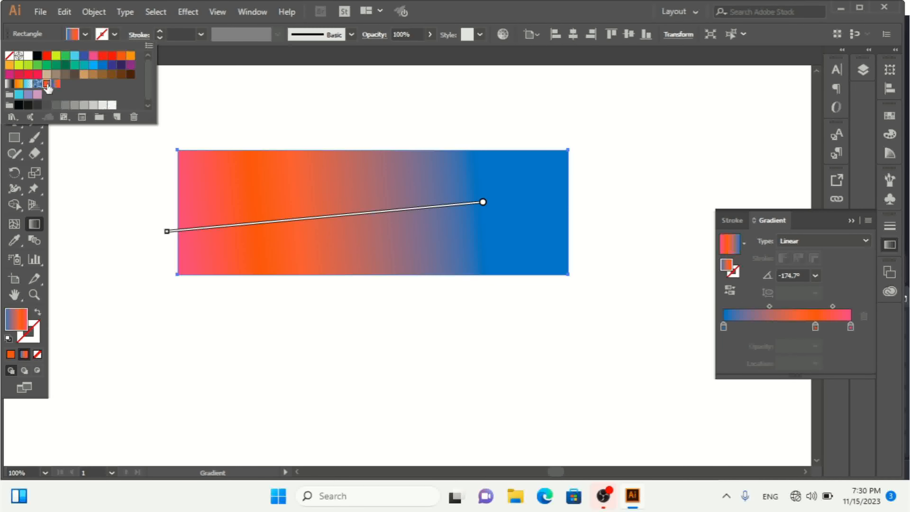
pyautogui.click(84, 35)
# - Draw a near-circular ellipse below the rectangle with the Ellipse tool
pyautogui.click(14, 137)
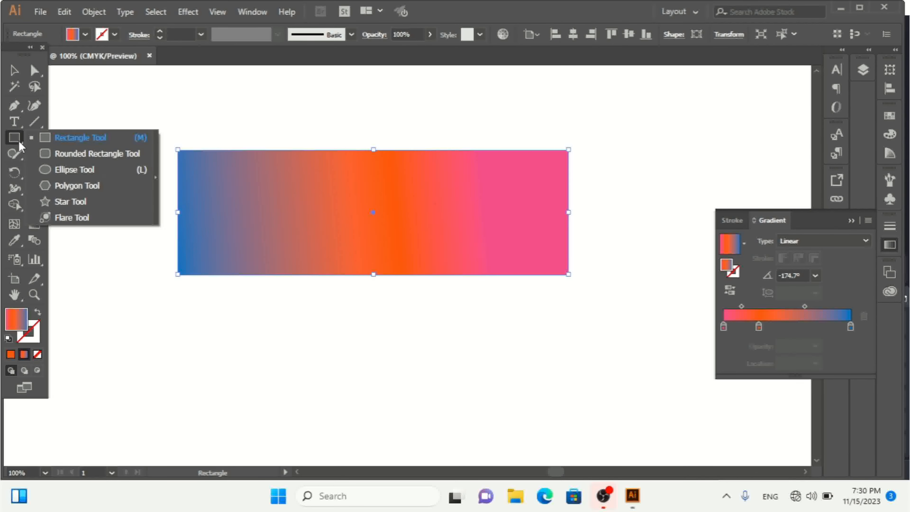
pyautogui.click(59, 168)
pyautogui.moveTo(364, 319); pyautogui.dragTo(491, 439)
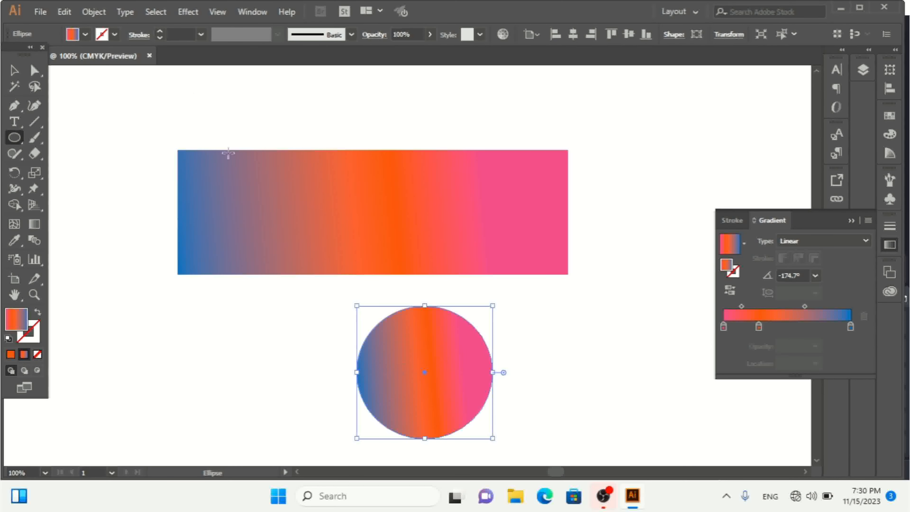
# - Fill the circle below the rectangle with the solid yellow-green swatch and deselect it
pyautogui.click(85, 35)
pyautogui.click(61, 62)
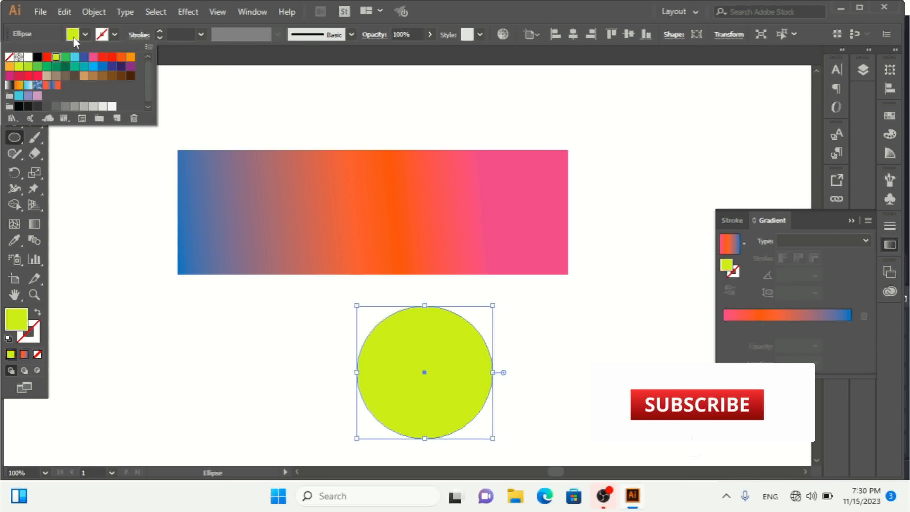
pyautogui.click(68, 40)
pyautogui.press('v')
pyautogui.click(187, 335)
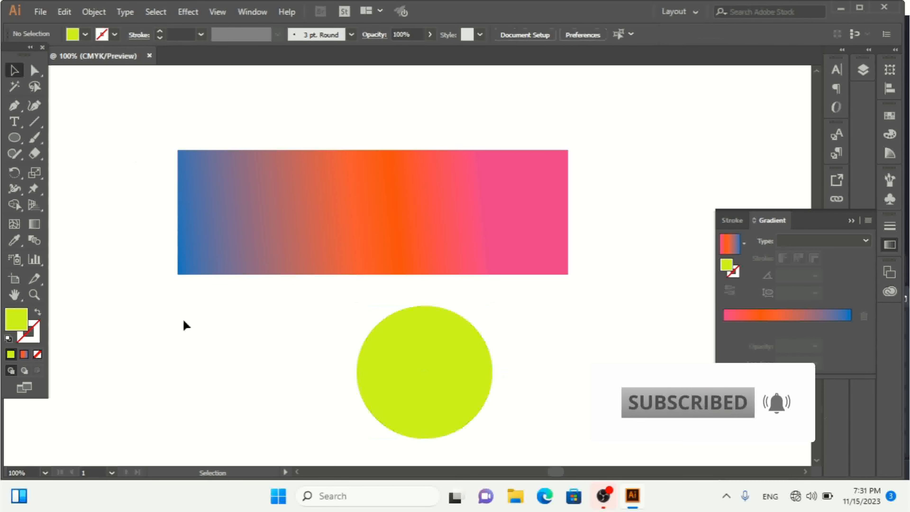
# - Fill the circle with the saved New Gradient Swatch 1 and deselect it
pyautogui.click(381, 214)
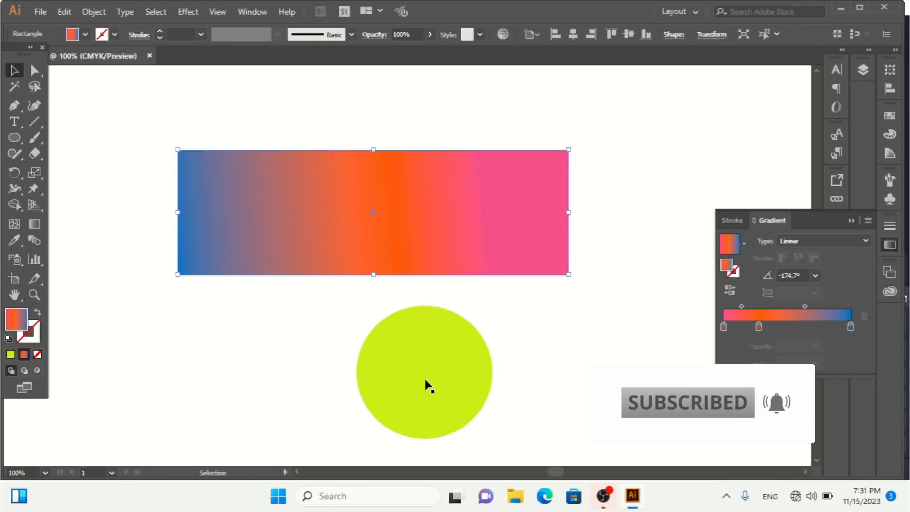
pyautogui.click(443, 367)
pyautogui.click(86, 34)
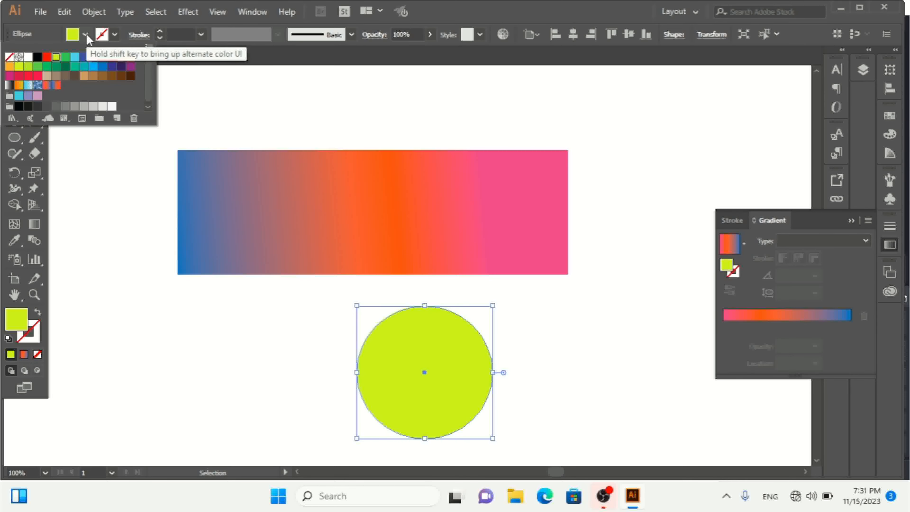
pyautogui.click(46, 85)
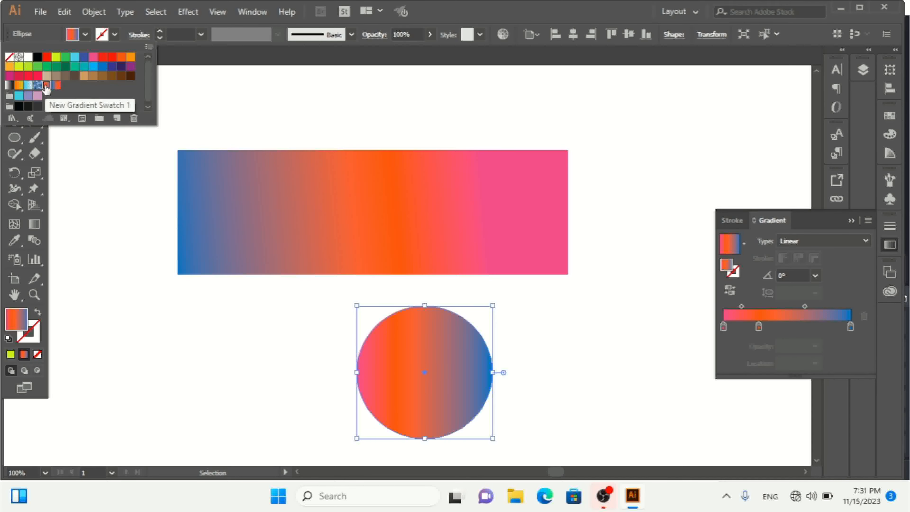
pyautogui.press('Escape')
pyautogui.click(251, 338)
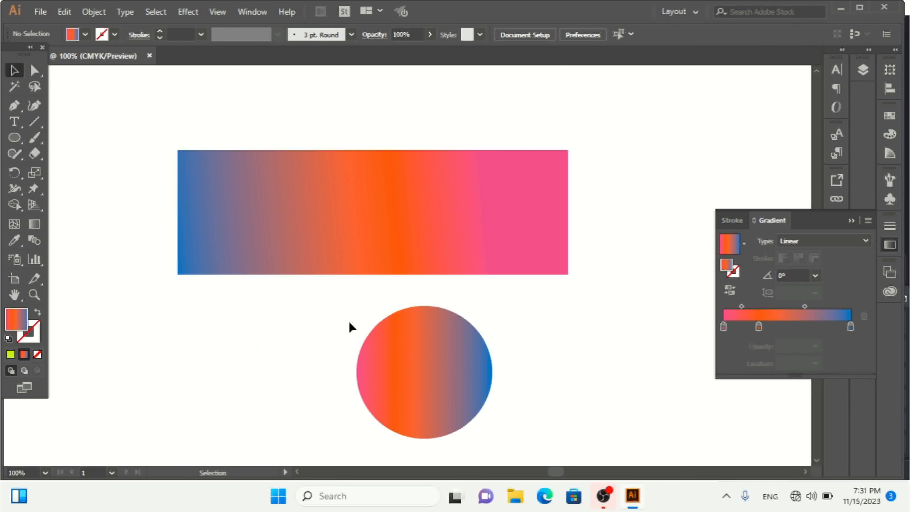
# - Change the rectangle's gradient type from linear to Radial
pyautogui.click(490, 223)
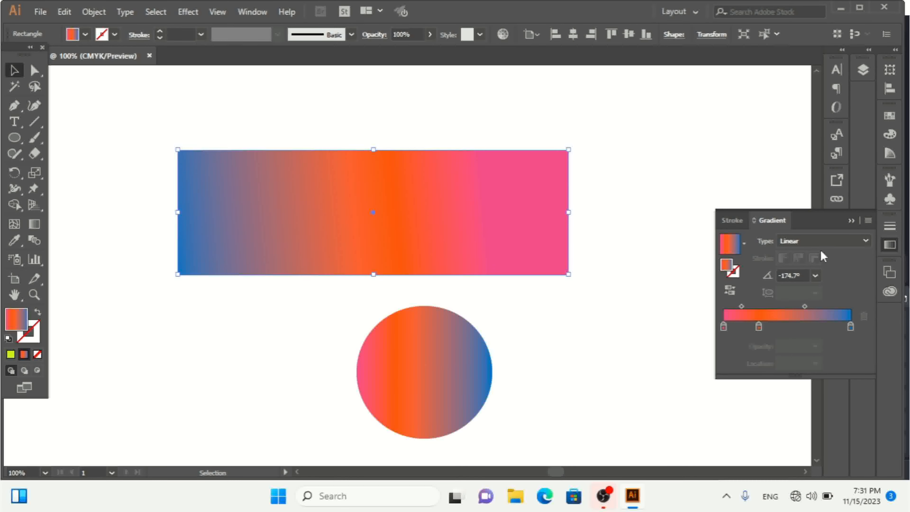
pyautogui.click(824, 243)
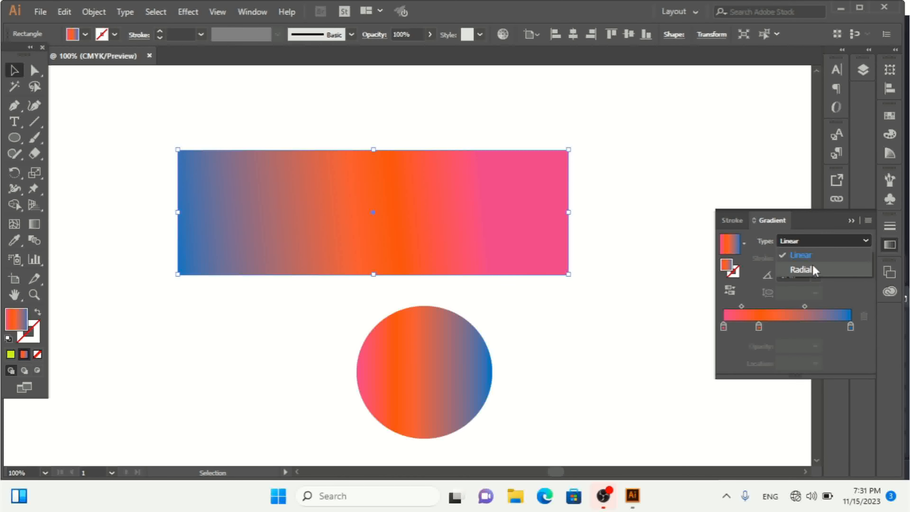
pyautogui.click(801, 270)
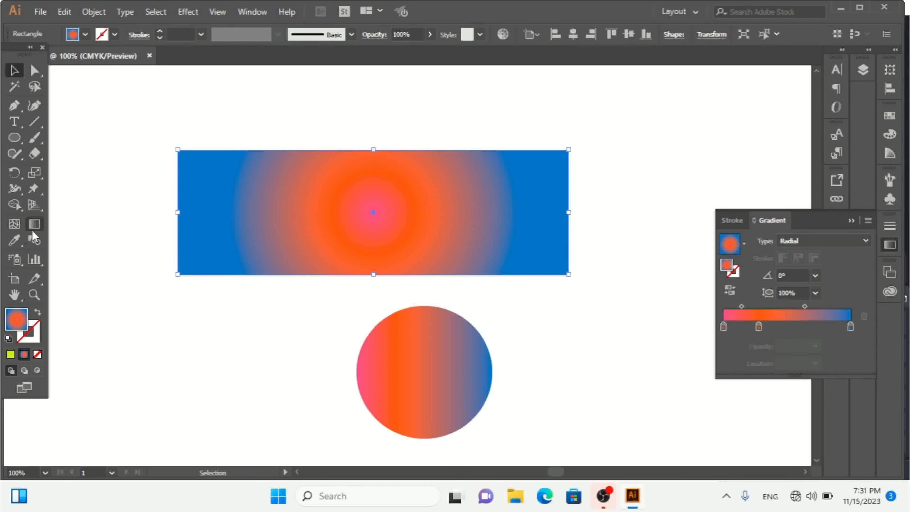
# - Flatten the rectangle's radial gradient to a 44.8% aspect ratio, enlarge it past the right edge and shift its center slightly up and left
pyautogui.click(34, 224)
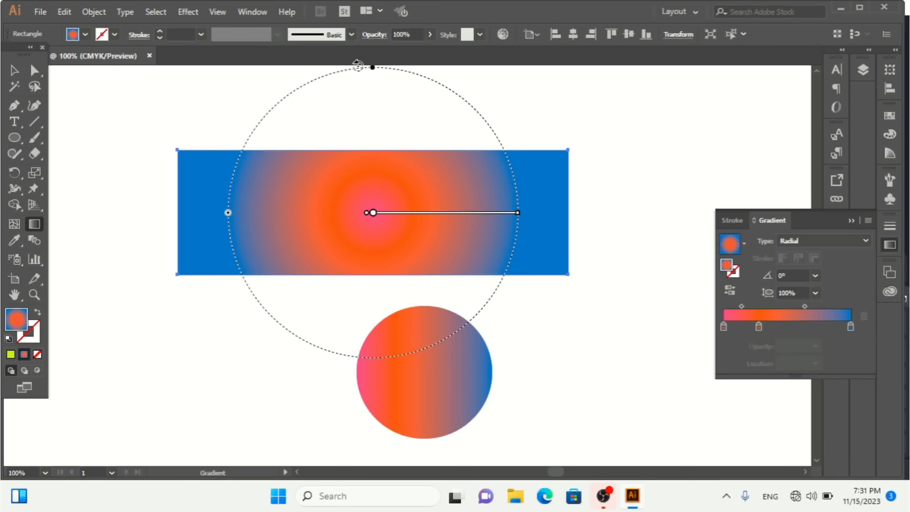
pyautogui.moveTo(373, 68); pyautogui.dragTo(373, 152)
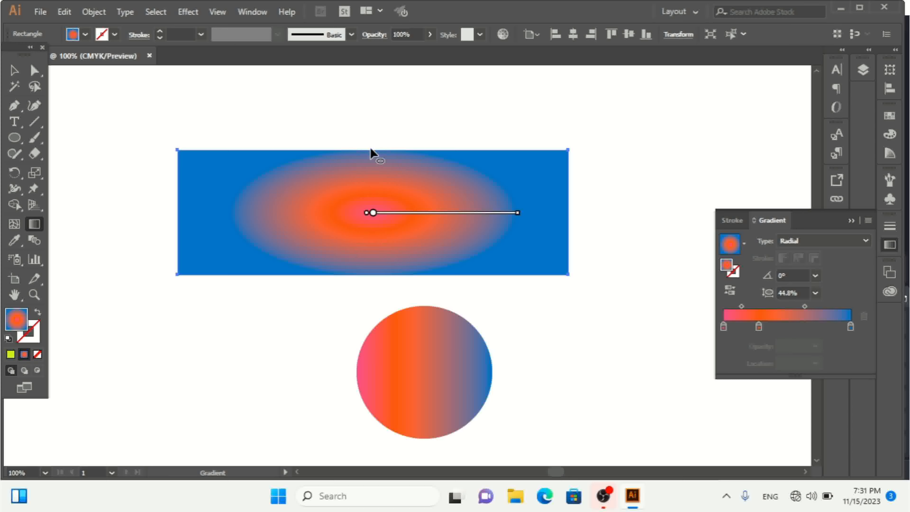
pyautogui.moveTo(229, 212); pyautogui.dragTo(150, 212)
pyautogui.moveTo(538, 218)
pyautogui.mouseDown()
pyautogui.moveTo(484, 214)
pyautogui.moveTo(521, 211)
pyautogui.mouseUp()
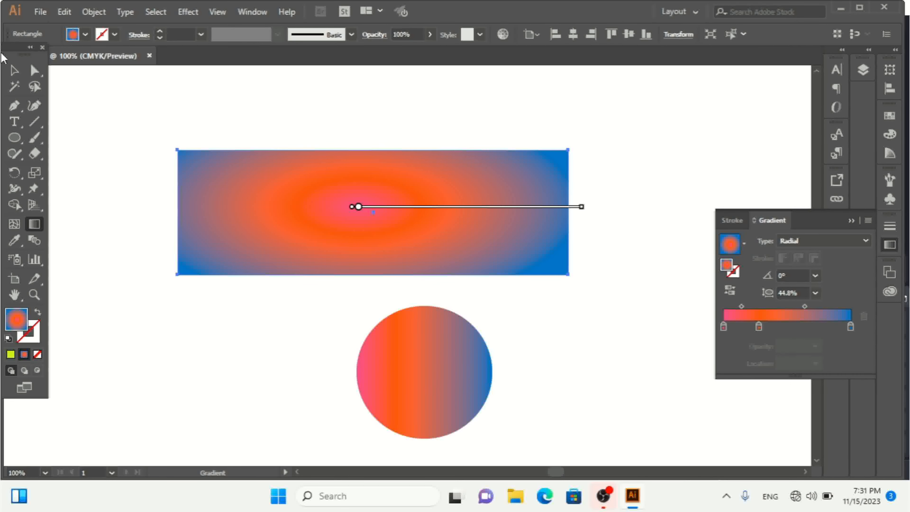
# - Select the circle and change its gradient type to Radial
pyautogui.click(18, 74)
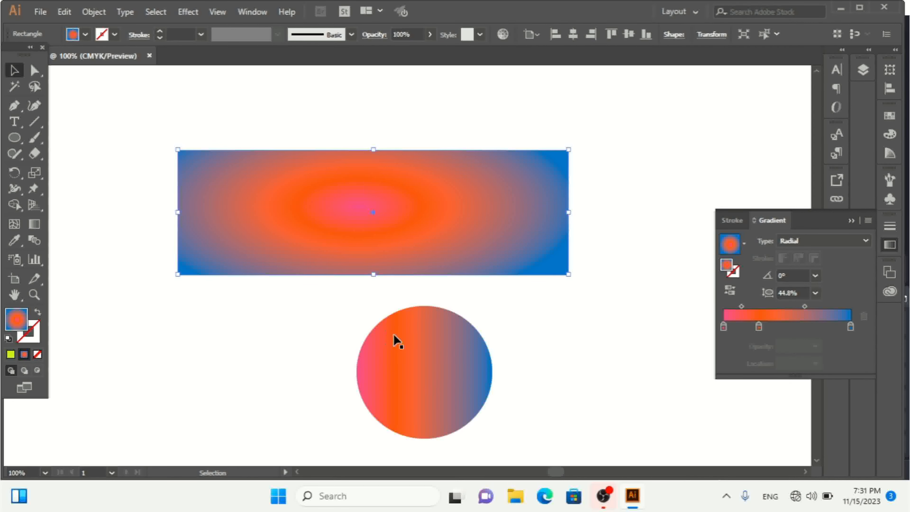
pyautogui.click(398, 344)
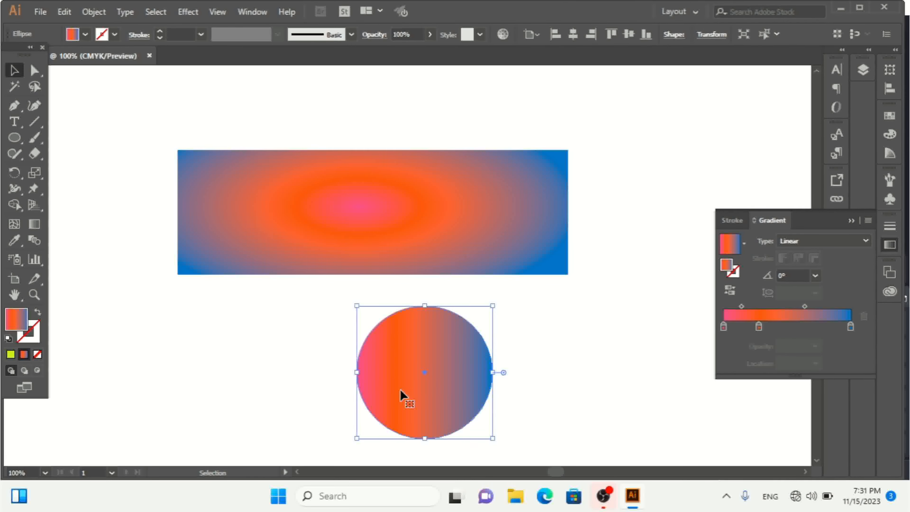
pyautogui.click(823, 240)
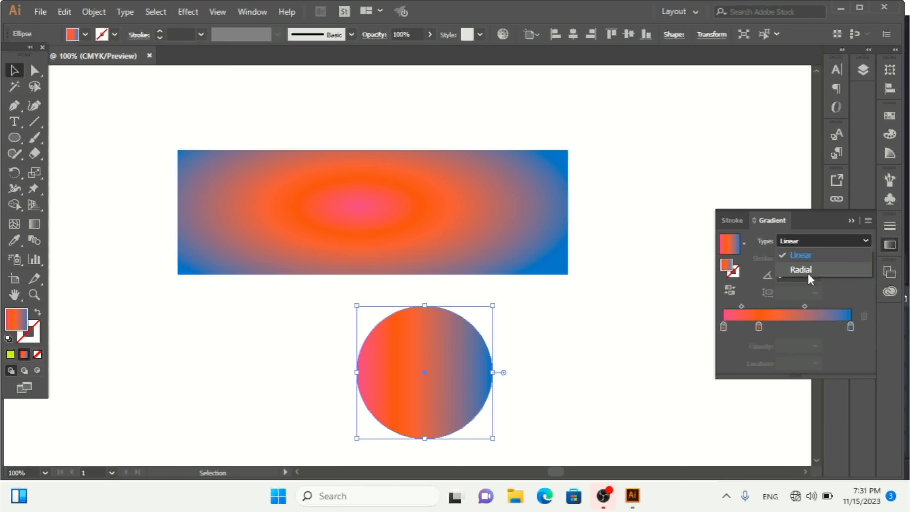
pyautogui.click(821, 268)
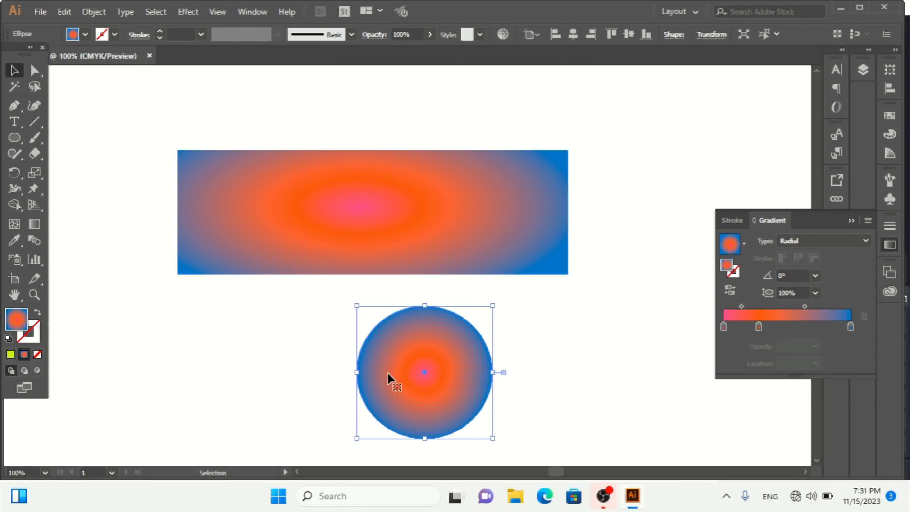
# - Redraw the circle's radial gradient with the Gradient tool, starting at its upper edge and ending at its lower edge
pyautogui.click(35, 224)
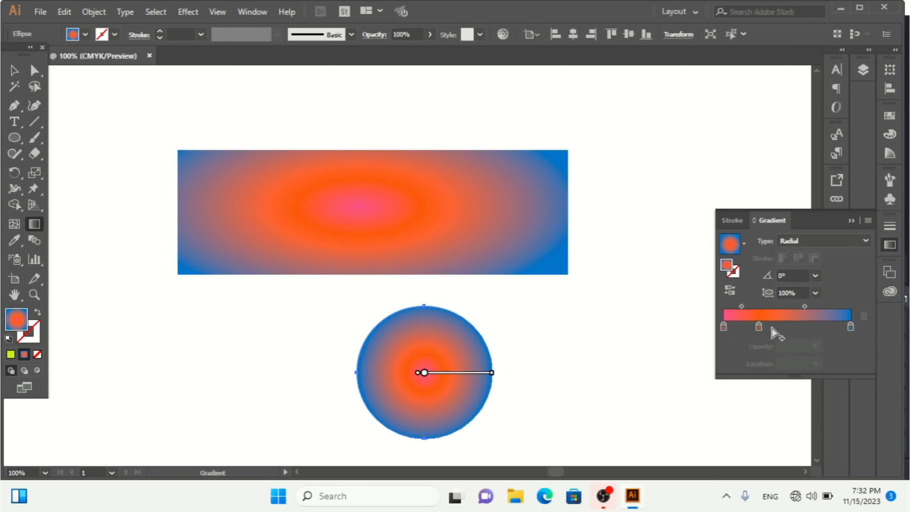
pyautogui.click(806, 245)
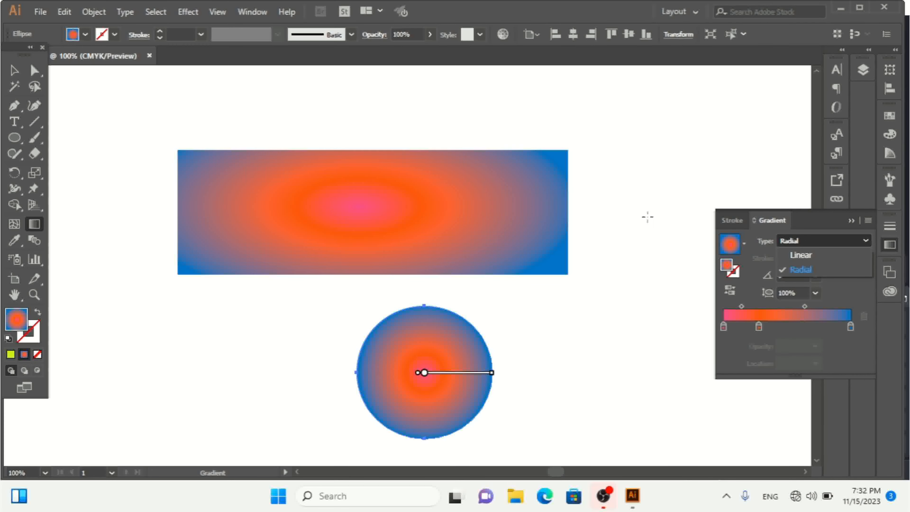
pyautogui.click(14, 71)
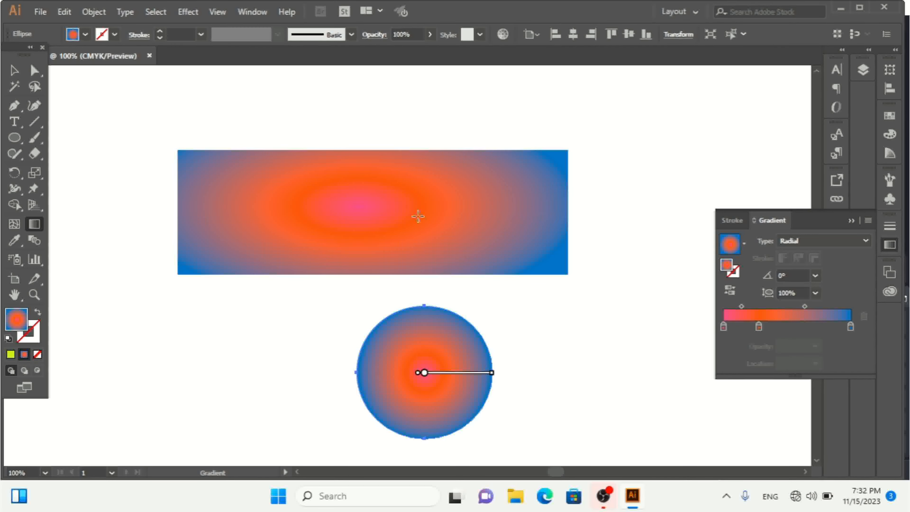
pyautogui.moveTo(437, 304); pyautogui.dragTo(412, 438)
# - Select the rectangle and set its radial gradient's angle first to 90° and finally to -30°
pyautogui.click(14, 71)
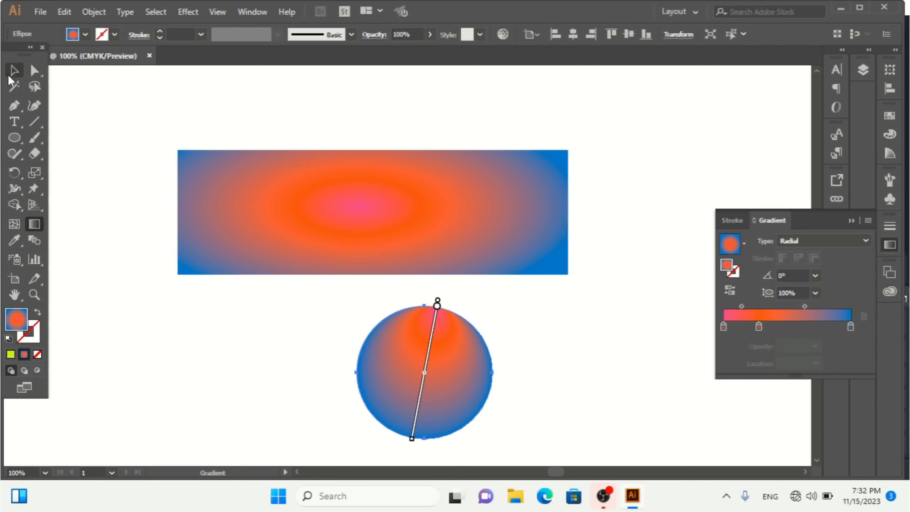
pyautogui.click(335, 194)
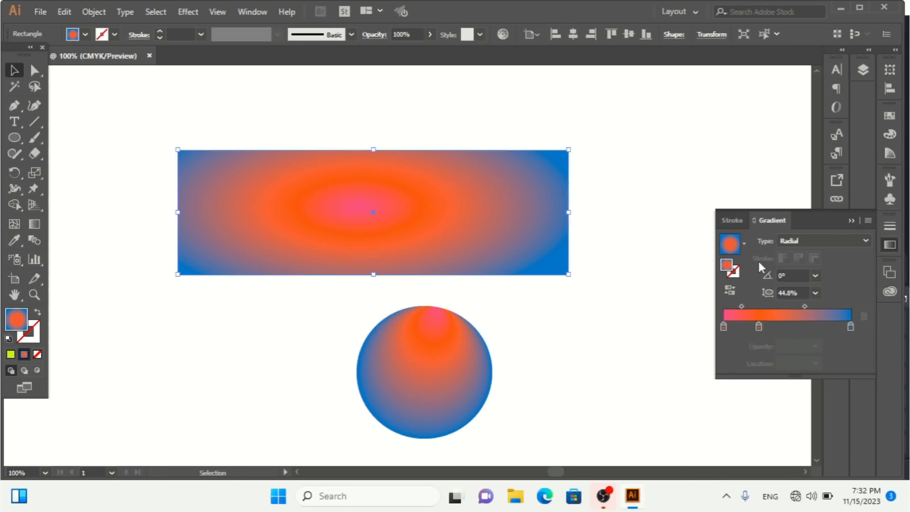
pyautogui.click(814, 244)
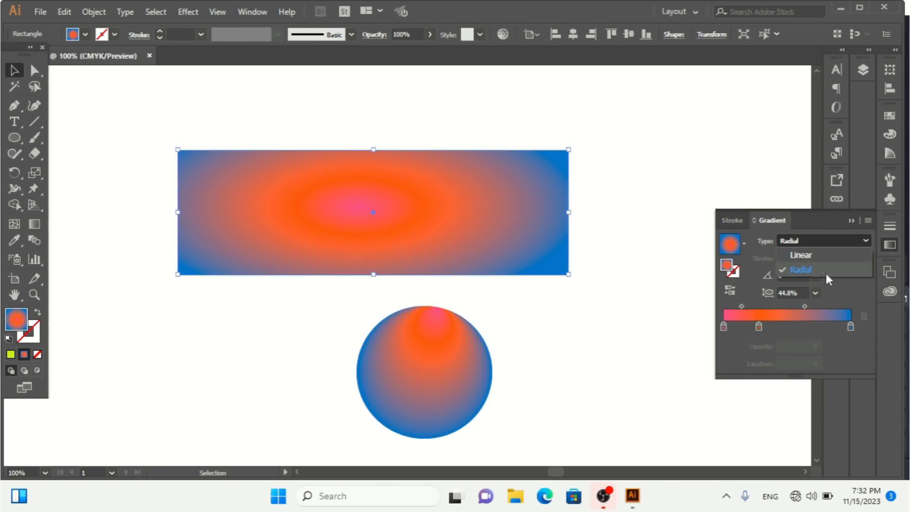
pyautogui.click(846, 295)
pyautogui.click(815, 276)
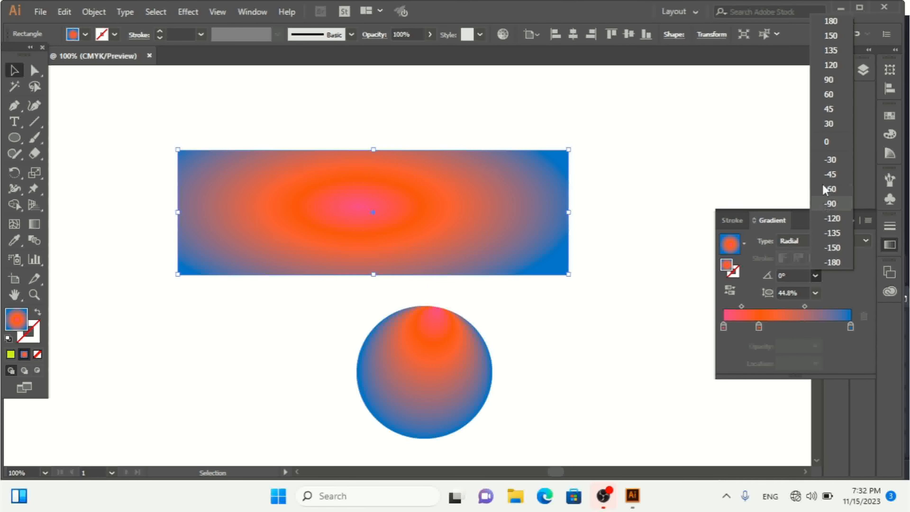
pyautogui.click(825, 80)
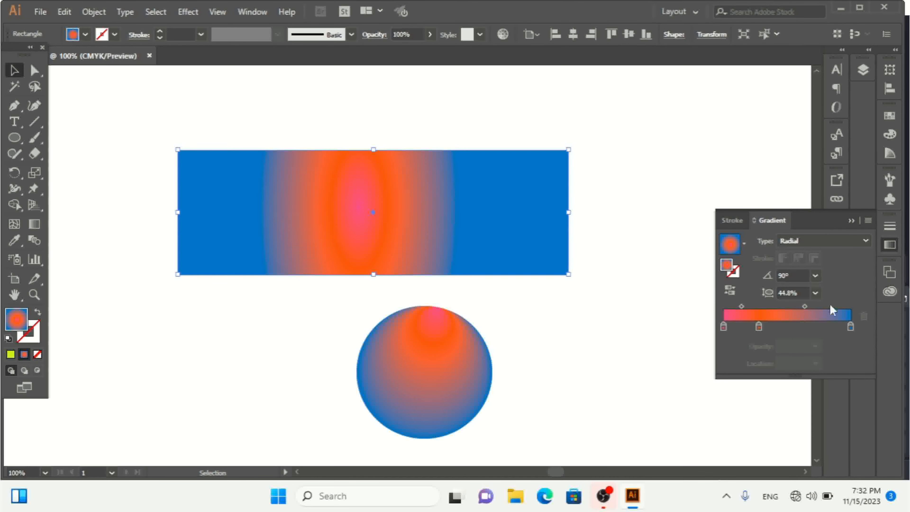
pyautogui.click(816, 277)
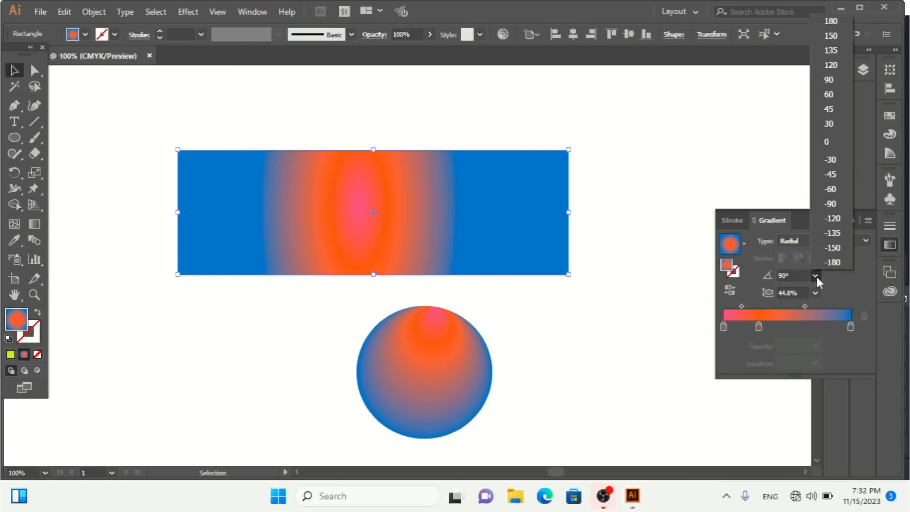
pyautogui.click(828, 166)
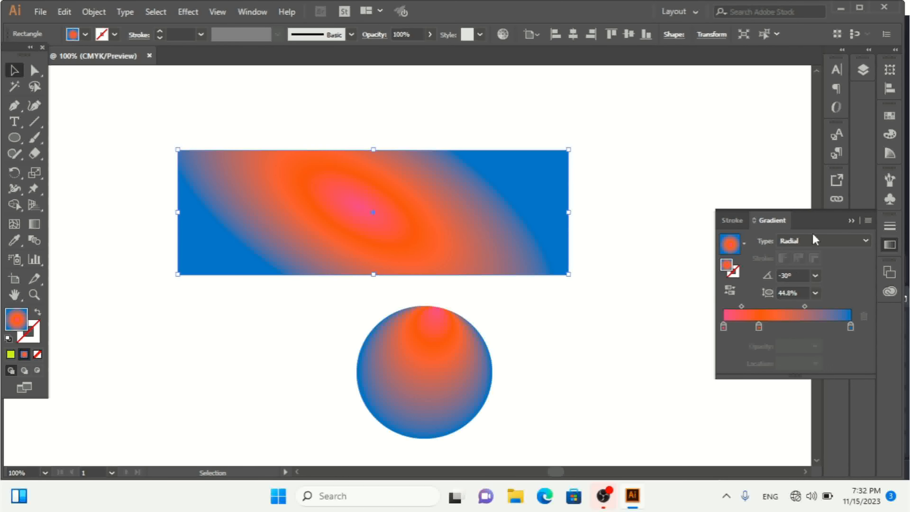
# - Set the rectangle's radial gradient angle to -180°, and raise it gradually to -90°
pyautogui.click(815, 277)
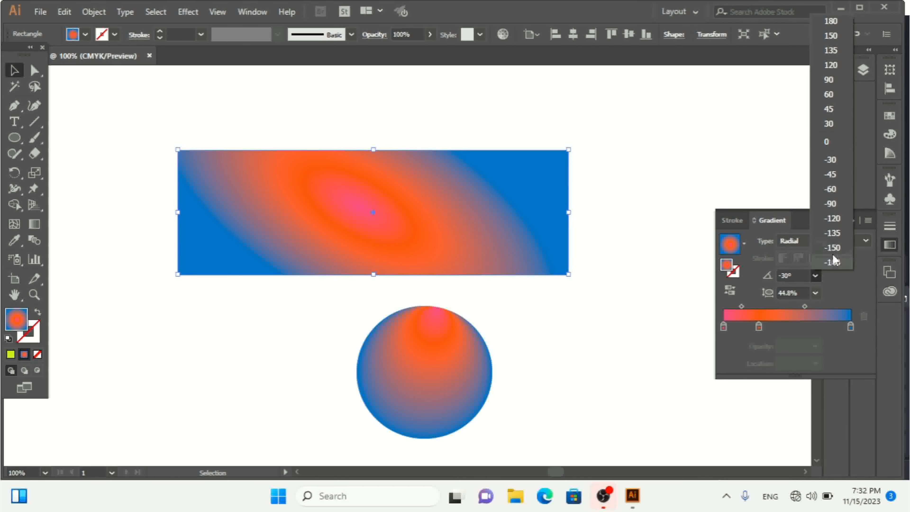
pyautogui.click(833, 262)
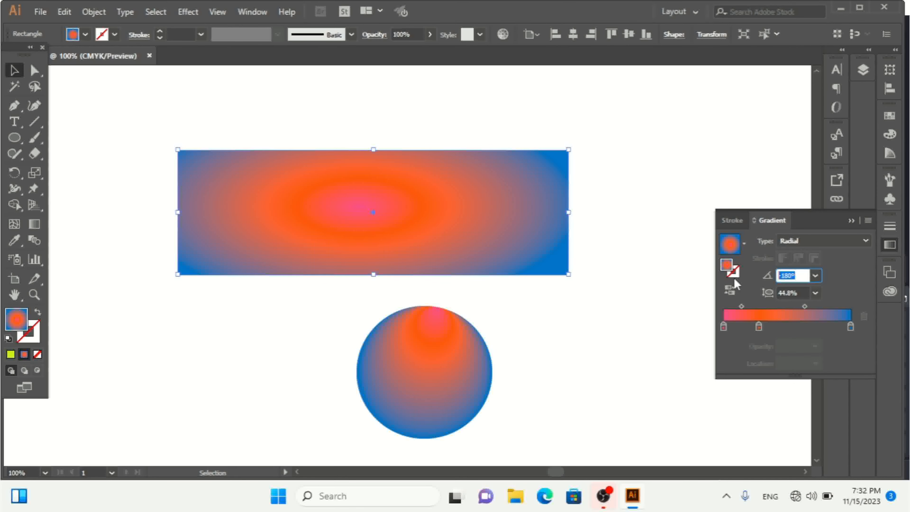
pyautogui.press('Up')
pyautogui.press('Up')
pyautogui.press('Up')
pyautogui.press('Up')
pyautogui.press('Up')
pyautogui.press('Up')
pyautogui.press('Up')
pyautogui.press('Up')
pyautogui.press('Up')
pyautogui.press('Up')
pyautogui.press('Up')
pyautogui.press('Up')
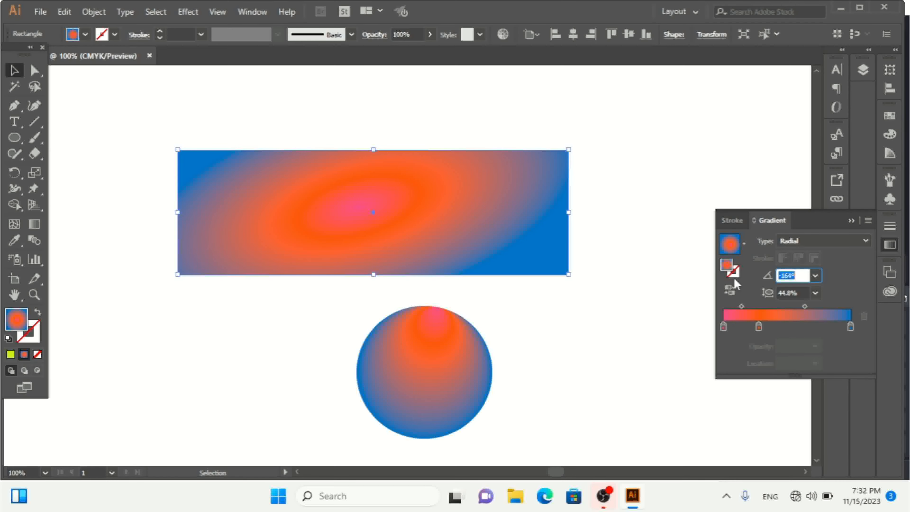
pyautogui.press('Up')
pyautogui.press('Up')
pyautogui.press('Up')
pyautogui.press('Up')
pyautogui.press('Up')
pyautogui.press('Up')
pyautogui.press('Up')
pyautogui.press('Up')
pyautogui.press('Up')
pyautogui.press('Up')
pyautogui.press('Up')
pyautogui.press('Up')
pyautogui.press('Up')
pyautogui.press('Up')
pyautogui.press('Up')
pyautogui.press('Up')
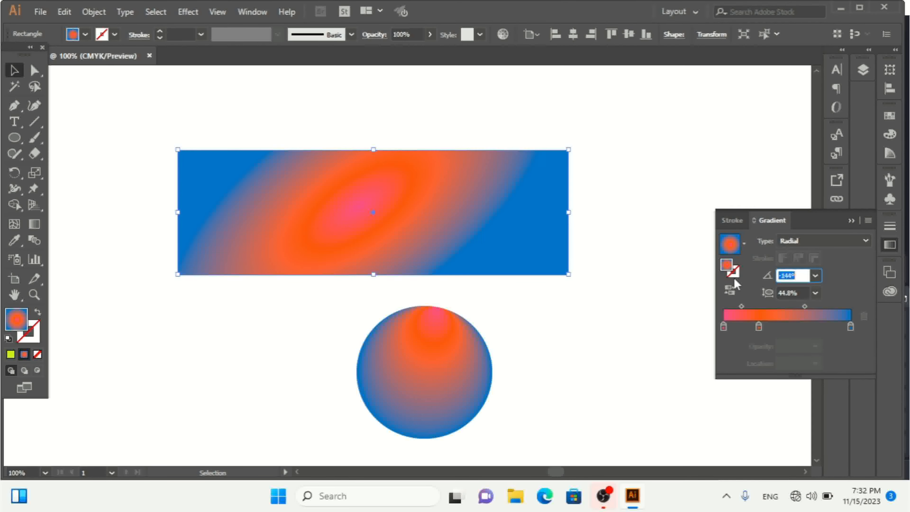
pyautogui.press('Up')
pyautogui.press('Up')
pyautogui.press('Up')
pyautogui.press('Up')
pyautogui.press('Up')
pyautogui.press('Up')
pyautogui.press('Up')
pyautogui.press('Up')
pyautogui.press('Up')
pyautogui.press('Up')
pyautogui.press('Up')
pyautogui.press('Up')
pyautogui.press('Up')
pyautogui.press('Up')
pyautogui.press('Up')
pyautogui.press('Up')
pyautogui.press('Up')
pyautogui.press('Up')
pyautogui.press('Up')
pyautogui.press('Up')
pyautogui.press('Up')
pyautogui.press('Up')
pyautogui.press('Up')
pyautogui.press('Up')
pyautogui.press('Up')
pyautogui.press('Up')
pyautogui.press('Up')
pyautogui.press('Up')
pyautogui.press('Up')
pyautogui.press('Up')
pyautogui.press('Up')
pyautogui.press('Up')
pyautogui.press('Up')
pyautogui.press('Up')
pyautogui.press('Up')
pyautogui.press('Up')
pyautogui.press('Up')
pyautogui.press('Up')
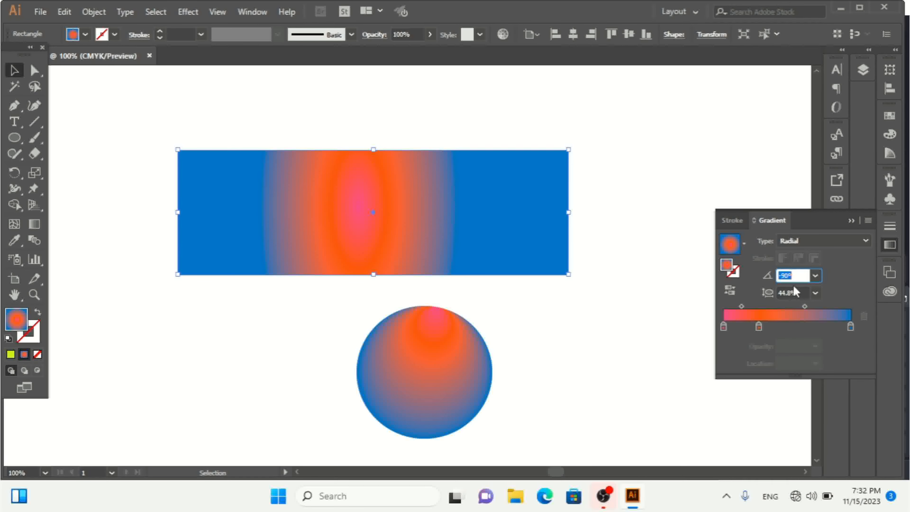
# - Set the aspect ratio of the rectangle's radial gradient first to 80% and finally to 300%
pyautogui.click(816, 294)
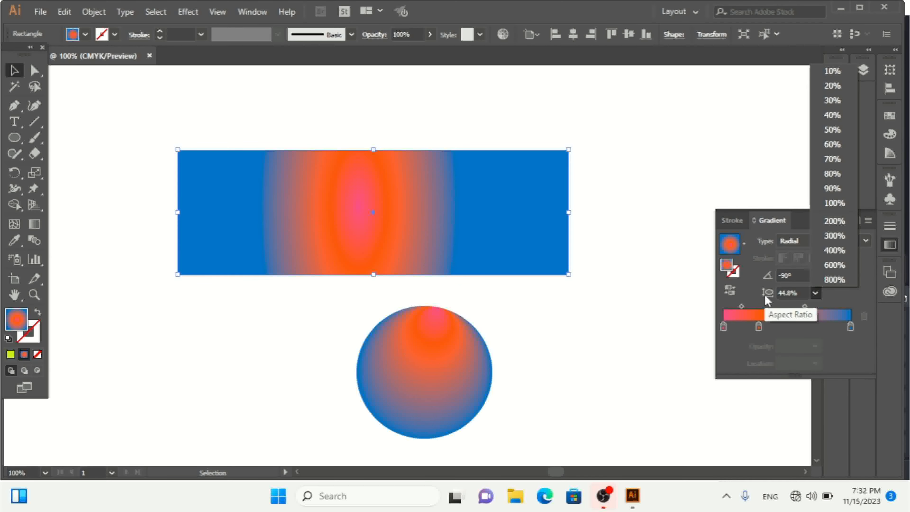
pyautogui.click(832, 173)
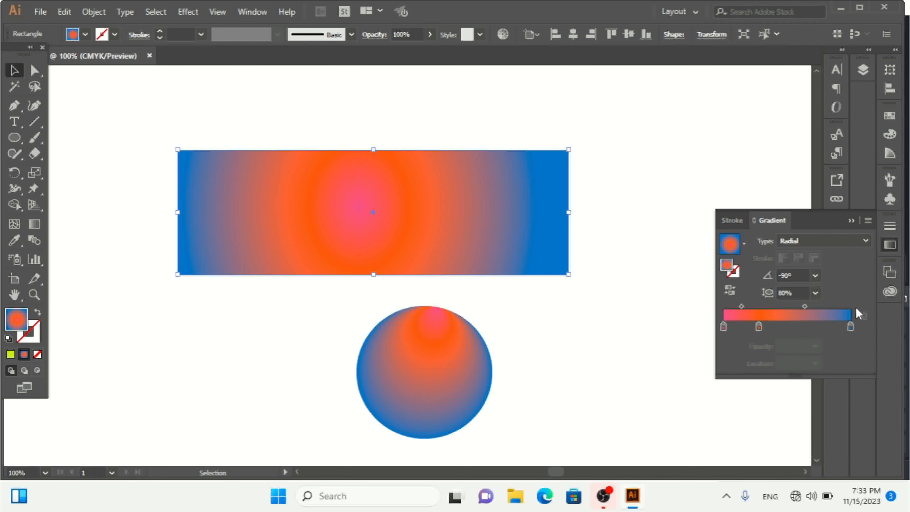
pyautogui.click(817, 293)
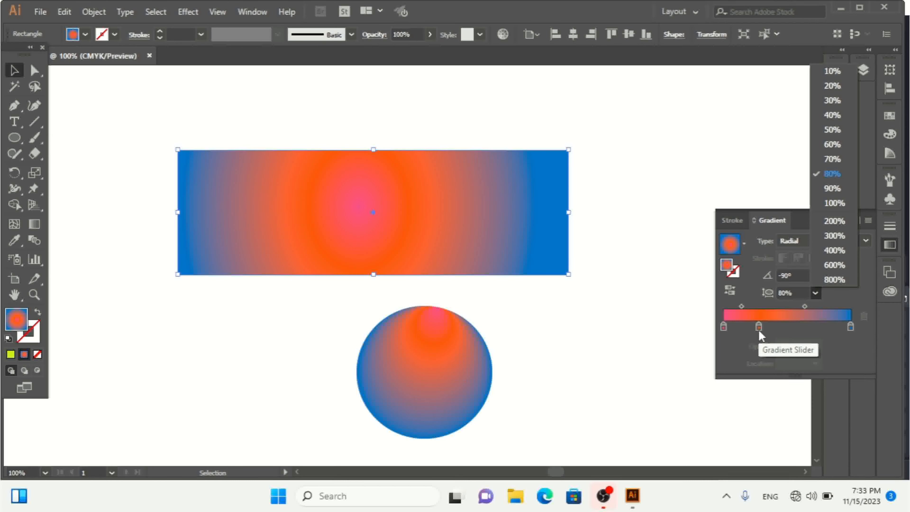
pyautogui.click(833, 236)
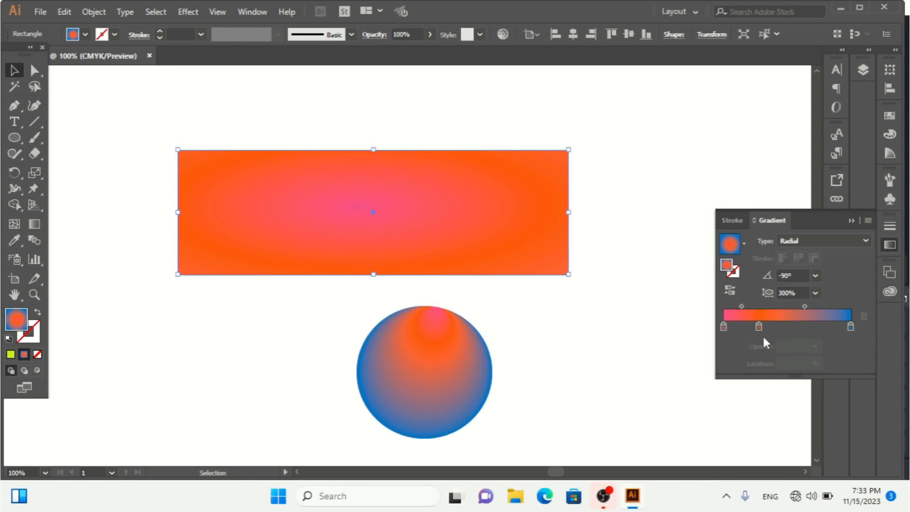
# - Move the rectangle's orange gradient stop to about the middle and set the midpoints to 73.4% before it and 27.11% after it
pyautogui.moveTo(760, 329); pyautogui.dragTo(843, 306)
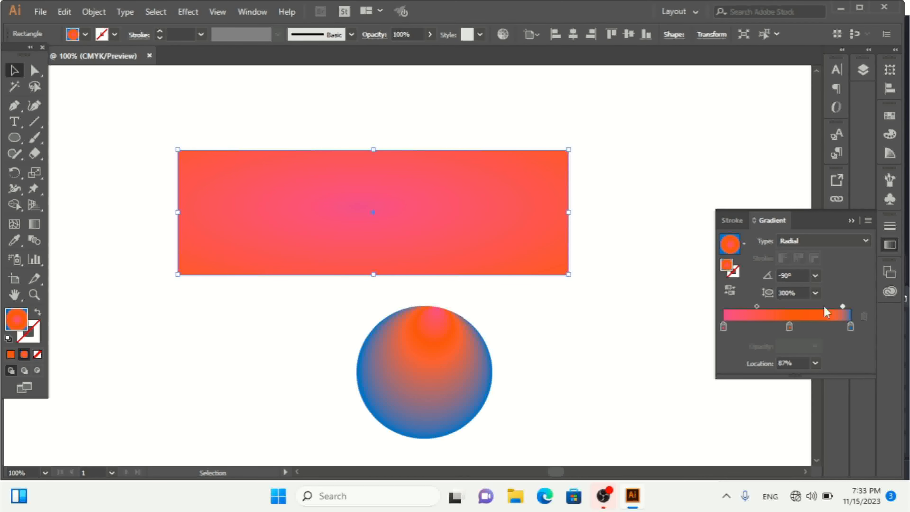
pyautogui.click(757, 309)
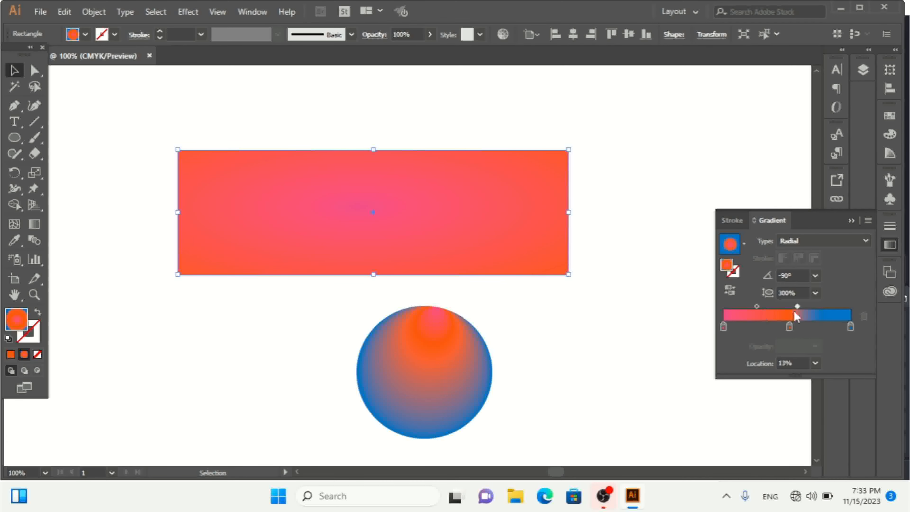
pyautogui.moveTo(799, 307); pyautogui.dragTo(857, 307)
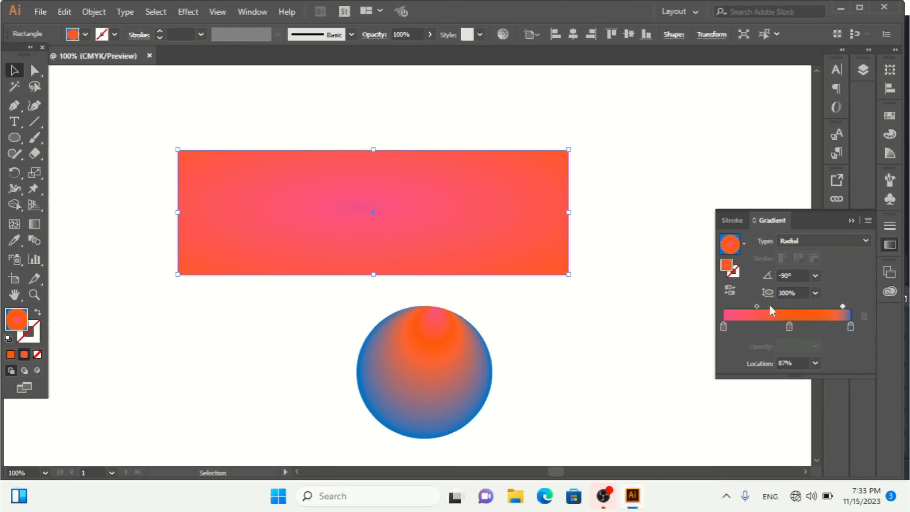
pyautogui.moveTo(757, 307); pyautogui.dragTo(718, 312)
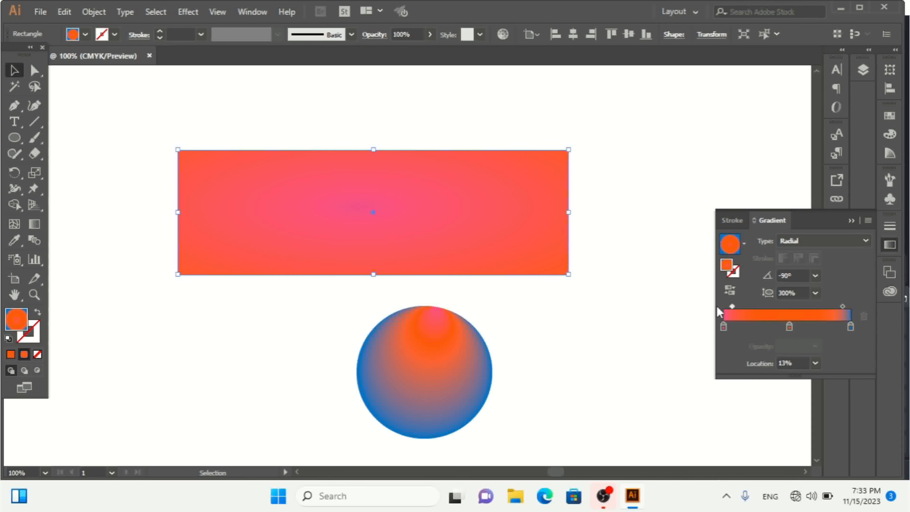
pyautogui.moveTo(733, 307); pyautogui.dragTo(772, 308)
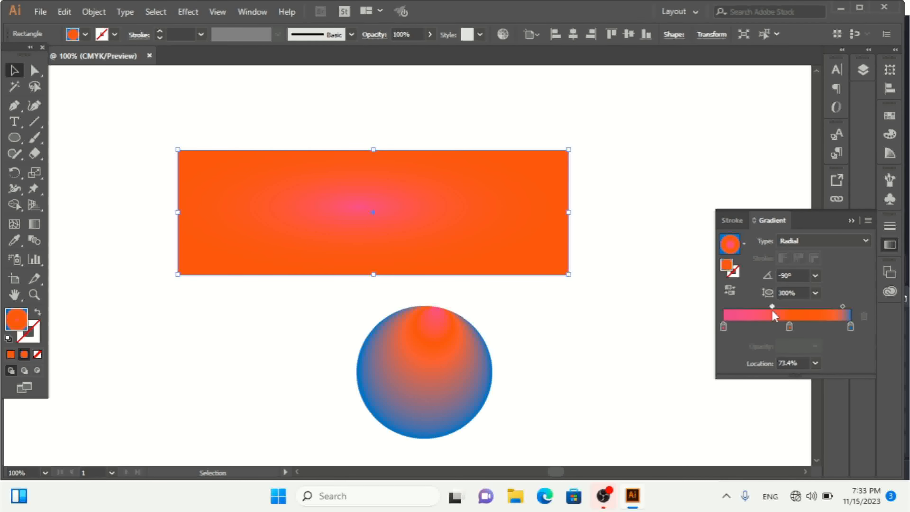
pyautogui.moveTo(843, 307); pyautogui.dragTo(805, 307)
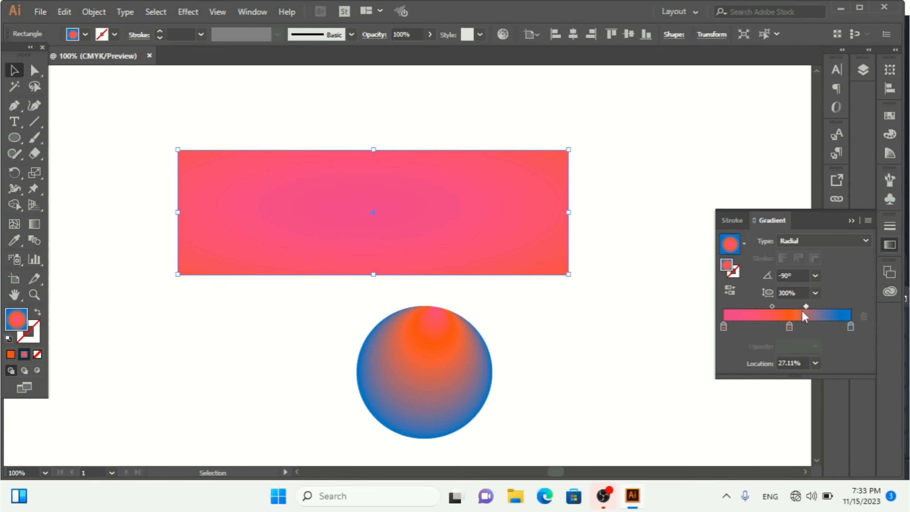
# - Set the rectangle's gradient angle to 0° and its aspect ratio first to 30% and finally to 300%
pyautogui.click(817, 296)
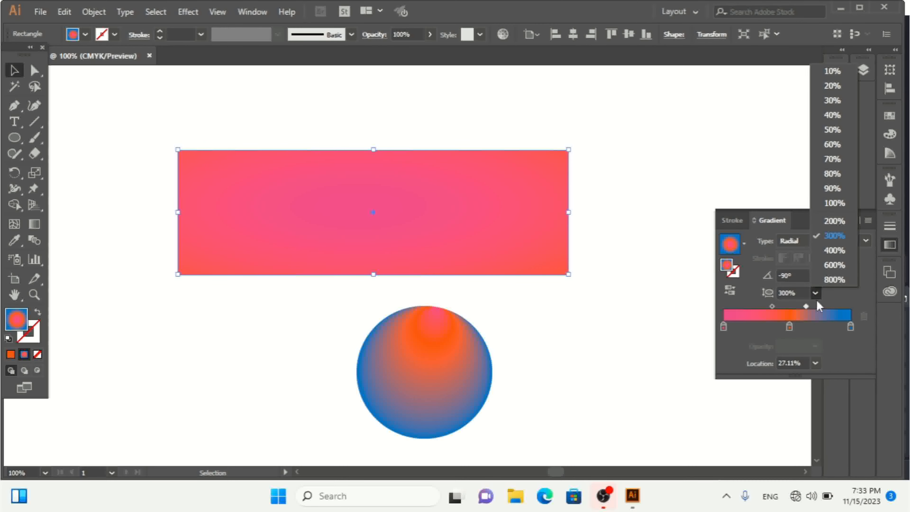
pyautogui.click(787, 303)
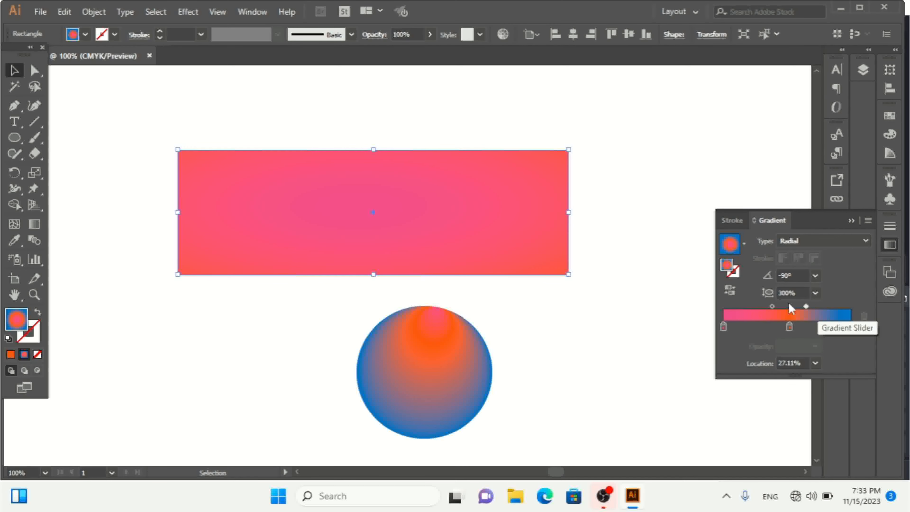
pyautogui.click(817, 293)
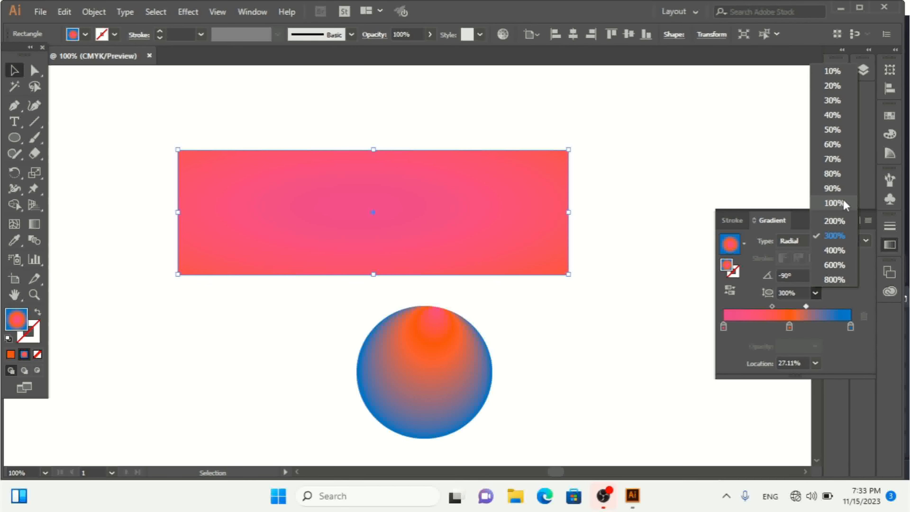
pyautogui.click(835, 104)
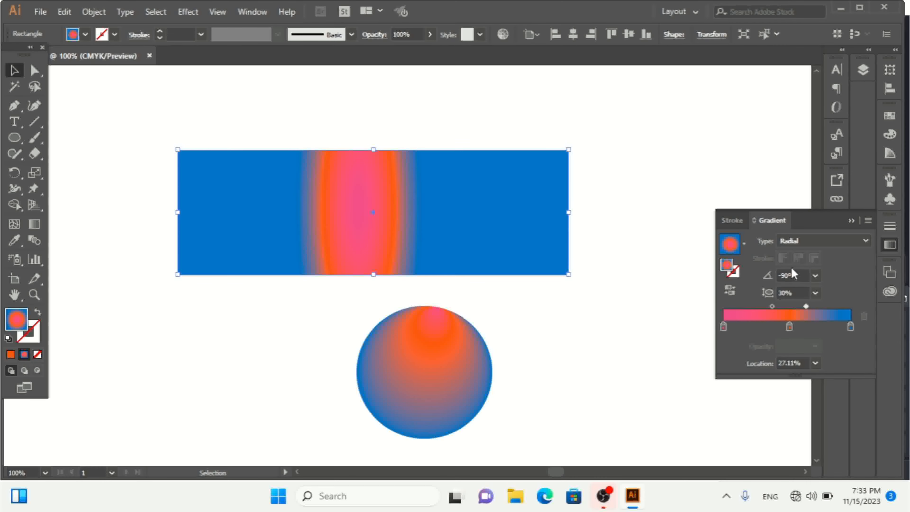
pyautogui.click(816, 276)
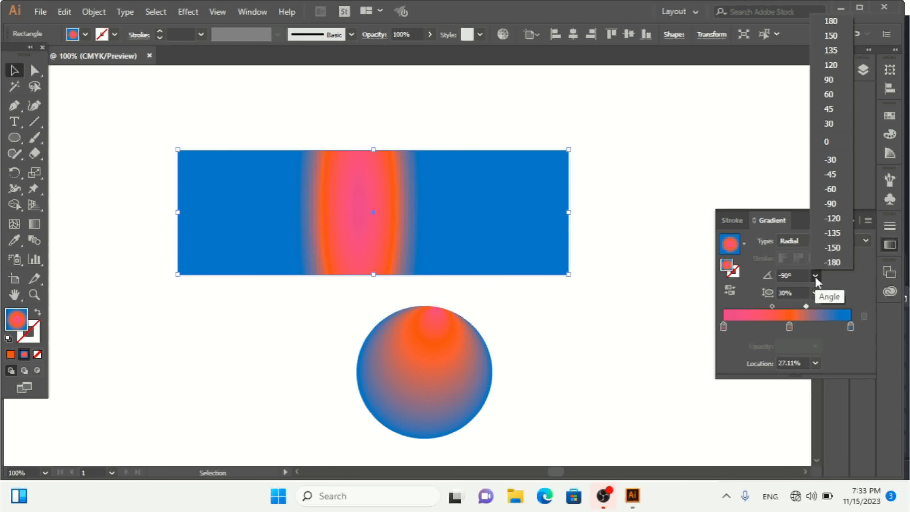
pyautogui.click(836, 147)
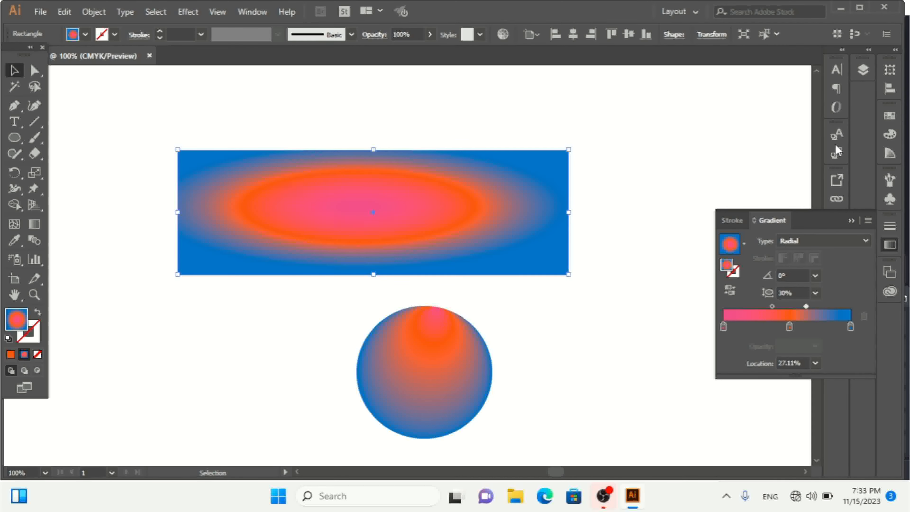
pyautogui.click(816, 293)
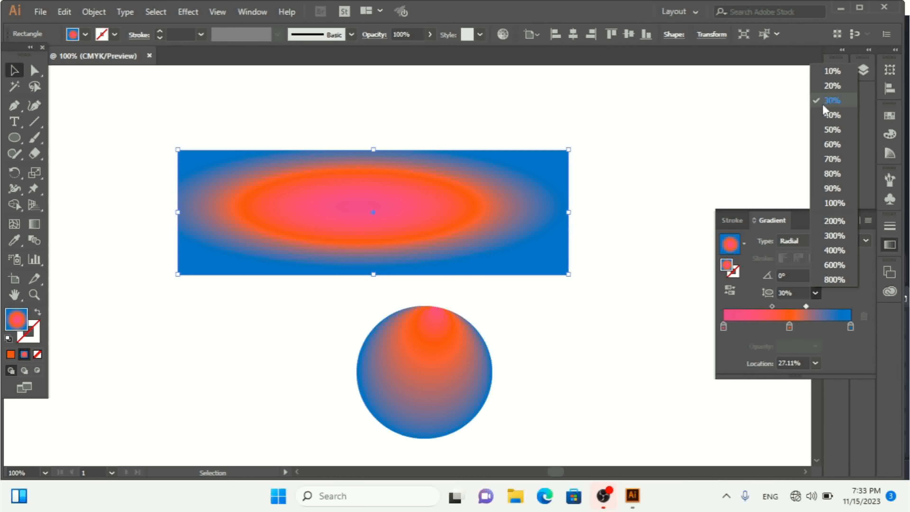
pyautogui.click(835, 236)
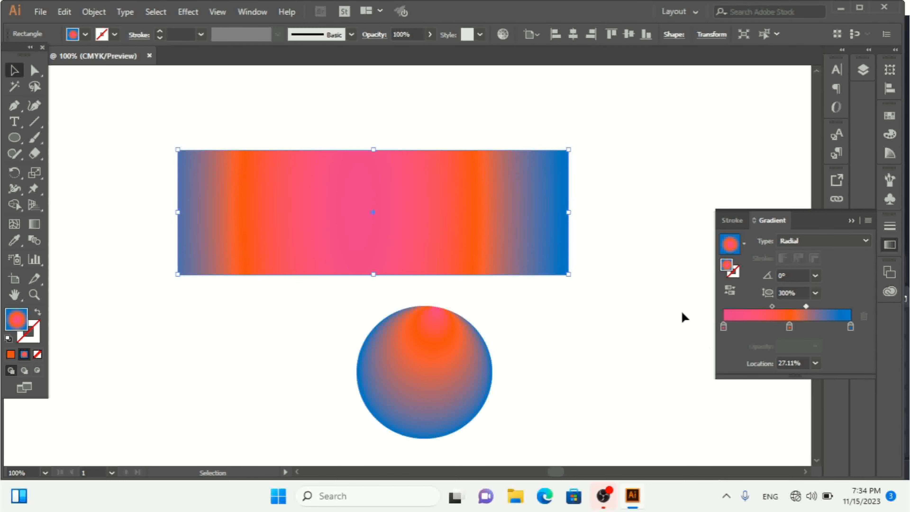
# - Look through the saved gradient swatches and the fill color swatches for the rectangle
pyautogui.click(745, 243)
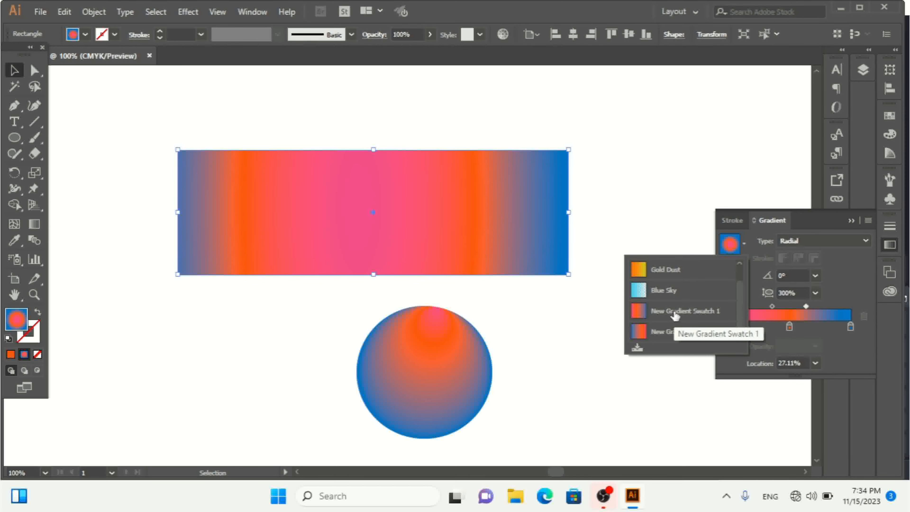
pyautogui.click(88, 38)
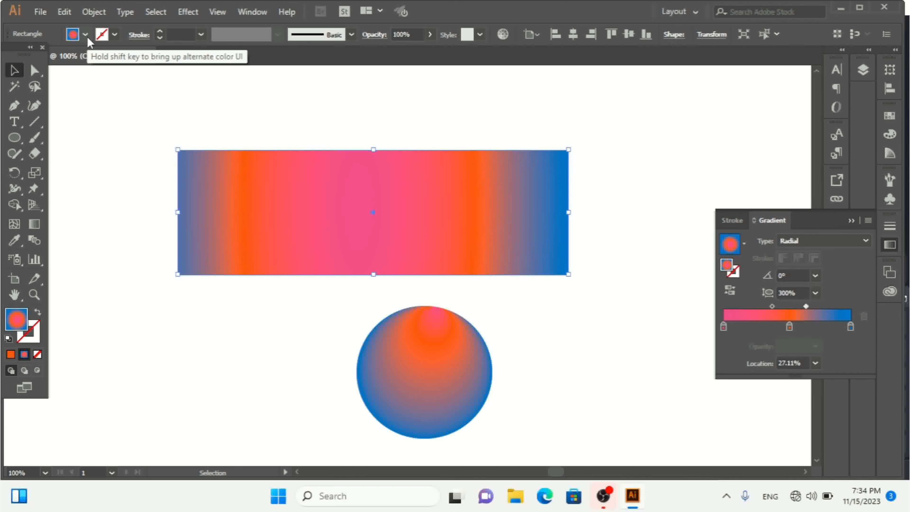
pyautogui.click(86, 35)
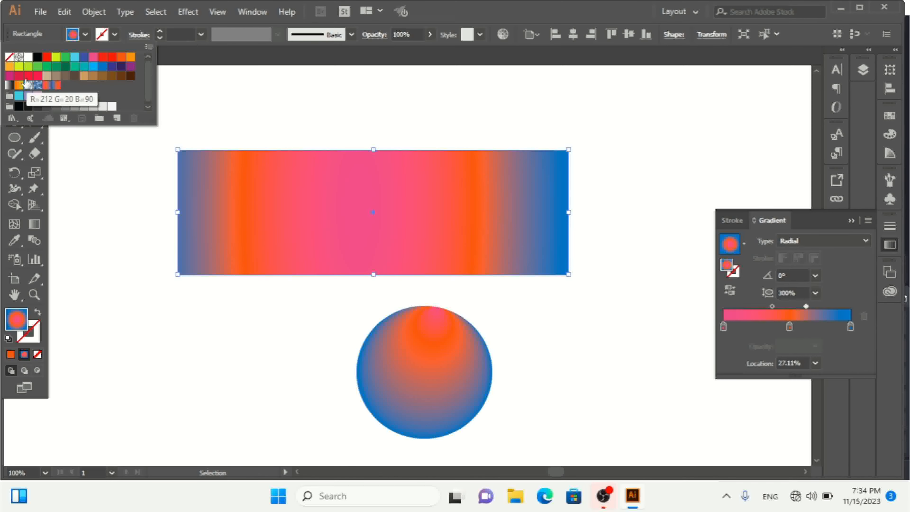
pyautogui.click(856, 275)
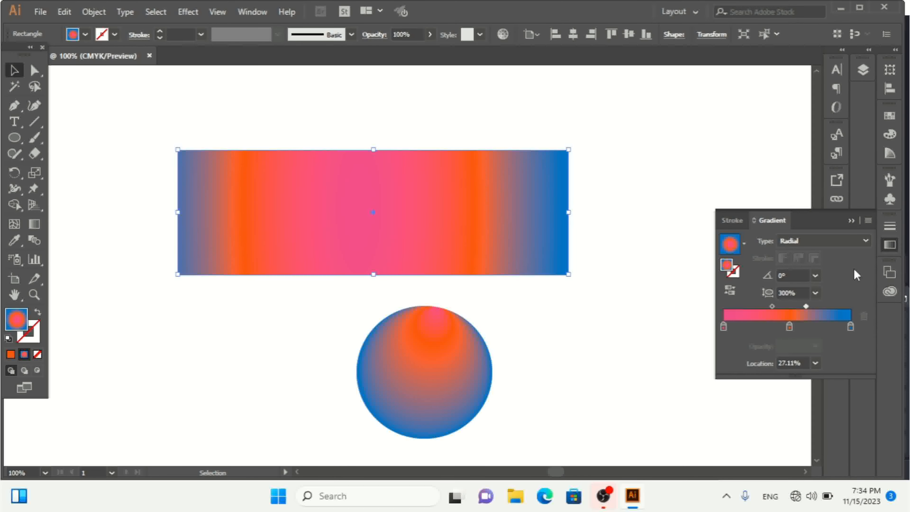
# - Make the rectangle's stroke active and swap its fill and stroke to put the radial gradient on the outline
pyautogui.click(733, 272)
pyautogui.click(727, 265)
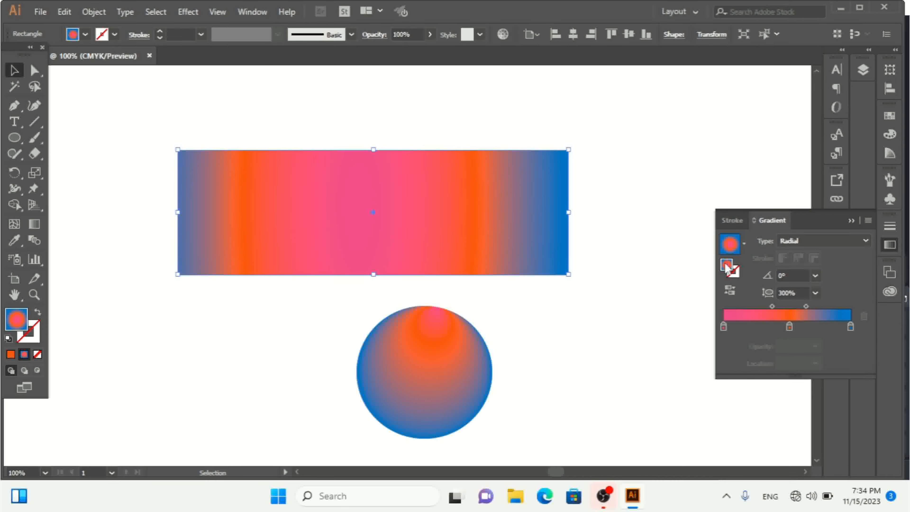
pyautogui.click(733, 275)
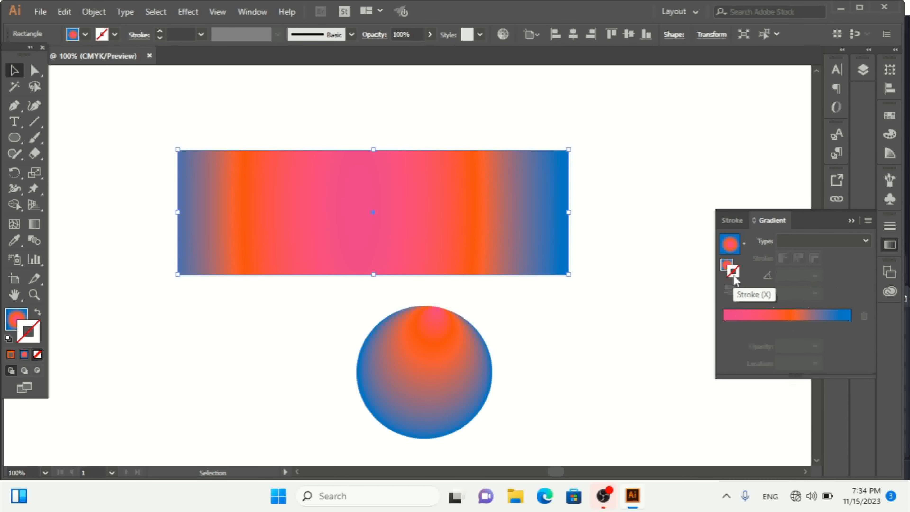
pyautogui.click(36, 314)
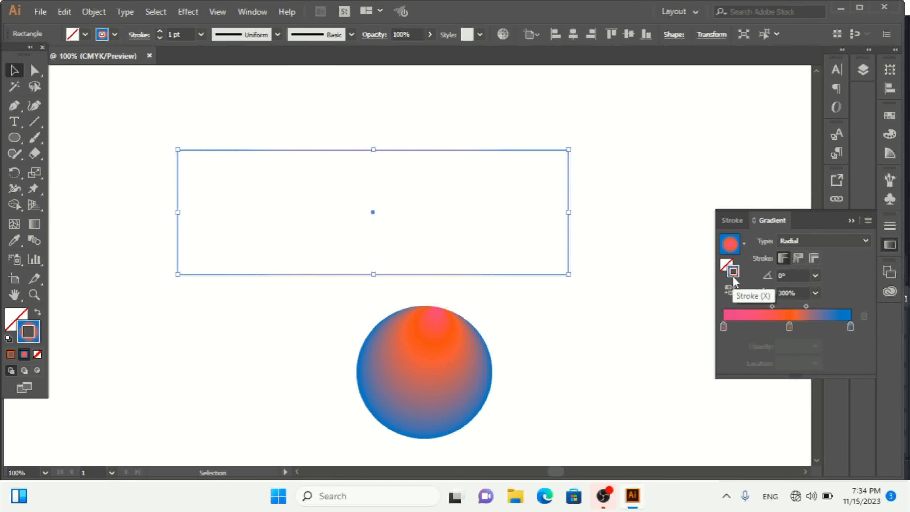
# - Increase the rectangle's gradient stroke weight to 9 pt and deselect it
pyautogui.click(159, 32)
pyautogui.click(159, 32)
pyautogui.click(159, 32)
pyautogui.click(160, 31)
pyautogui.click(159, 31)
pyautogui.click(159, 32)
pyautogui.click(159, 32)
pyautogui.click(159, 32)
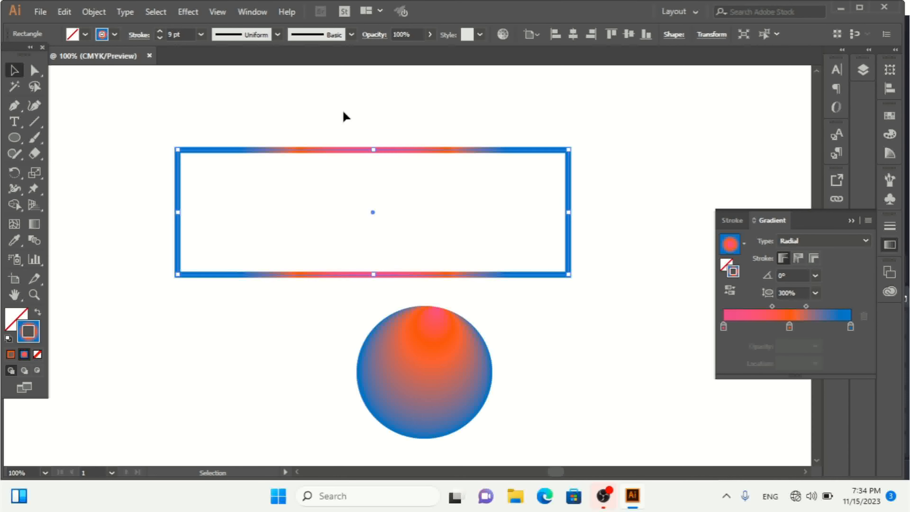
pyautogui.click(346, 116)
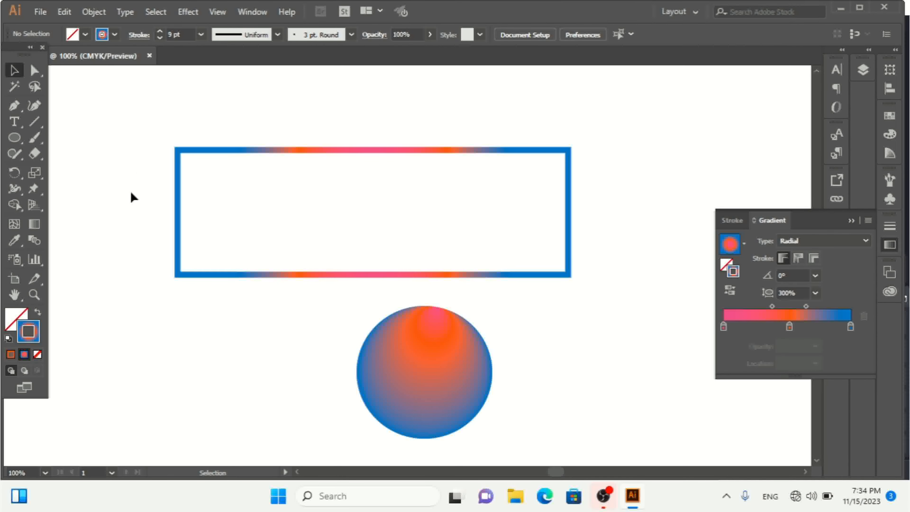
# - Swap the circle's fill and stroke to move its gradient onto the outline, and set the stroke weight to 9 pt
pyautogui.click(399, 373)
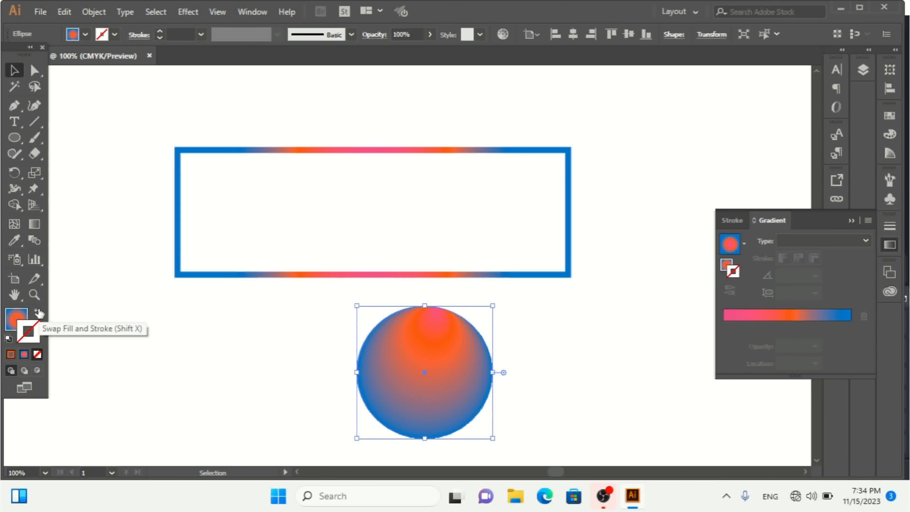
pyautogui.click(37, 313)
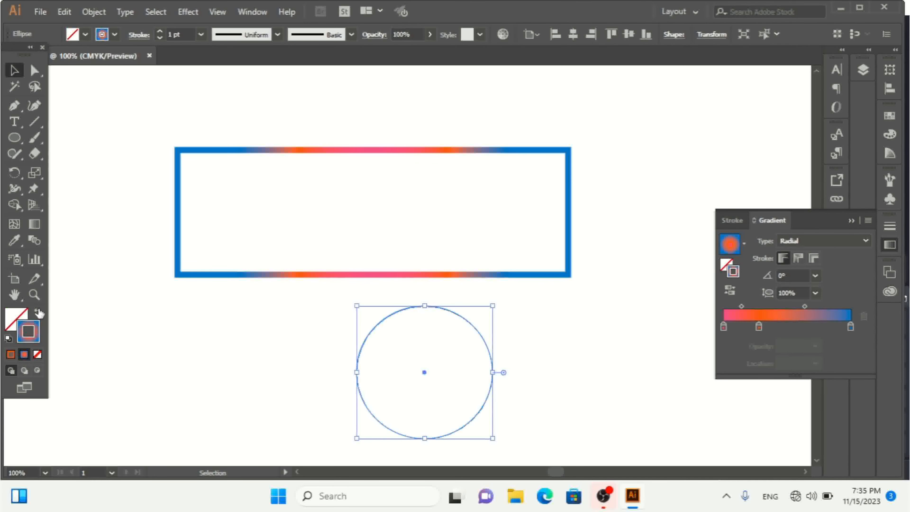
pyautogui.click(158, 32)
pyautogui.click(158, 32)
pyautogui.click(158, 32)
pyautogui.click(158, 32)
pyautogui.click(158, 32)
pyautogui.click(158, 32)
pyautogui.click(158, 32)
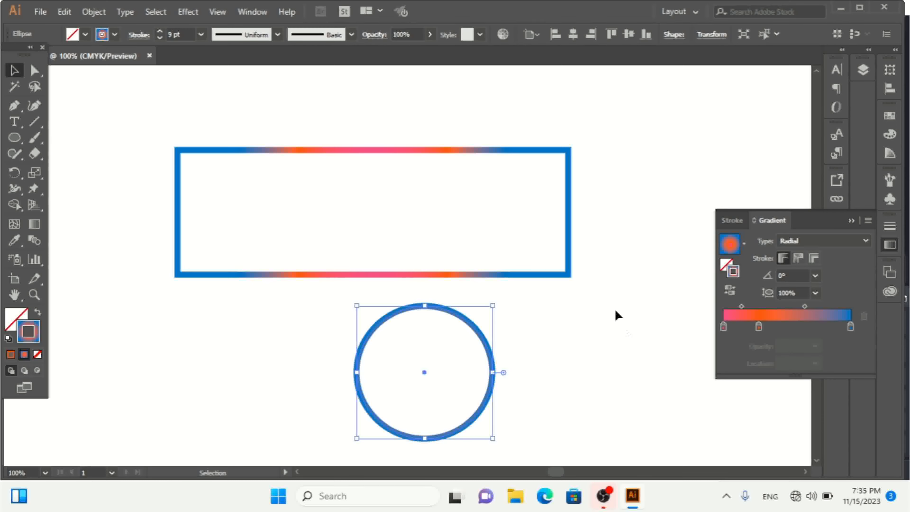
# - Change the gradient type on the circle's outline to Linear
pyautogui.click(552, 367)
pyautogui.click(494, 380)
pyautogui.click(819, 242)
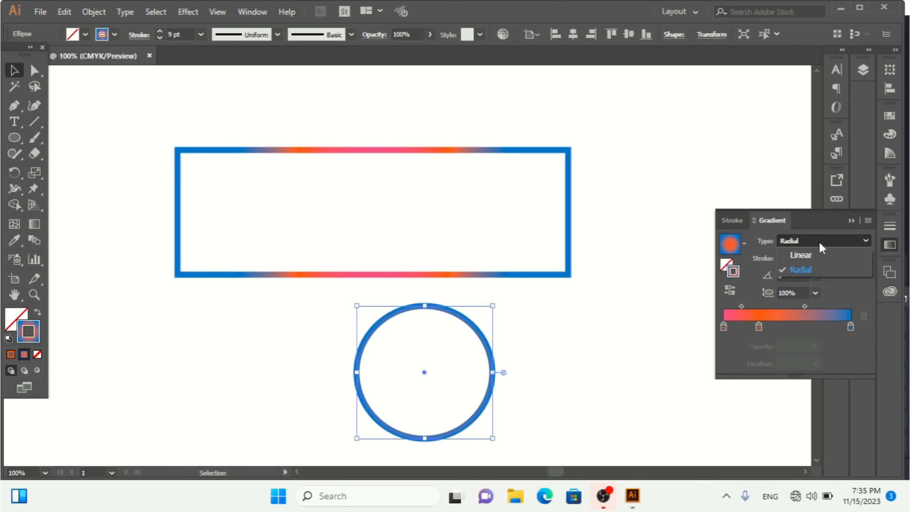
pyautogui.click(801, 255)
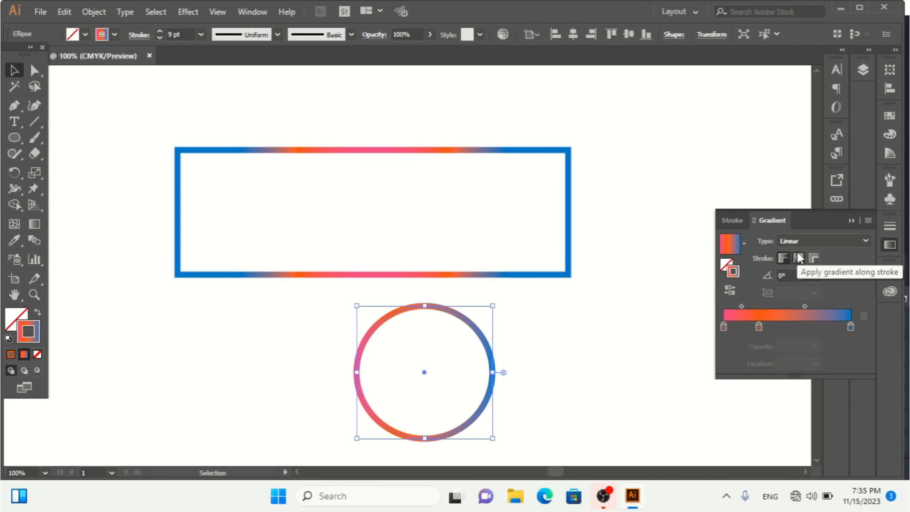
# - Try the circle's linear gradient along and across the stroke, and return it to within the stroke
pyautogui.click(799, 258)
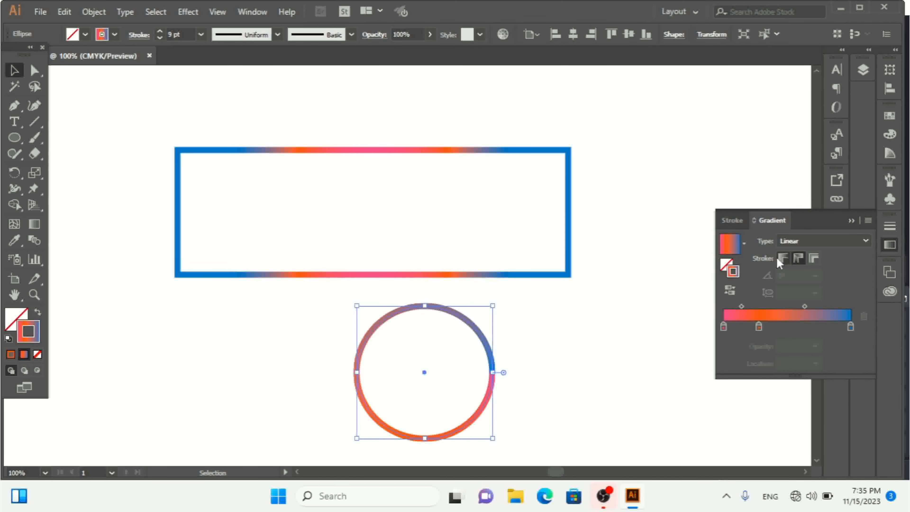
pyautogui.click(815, 258)
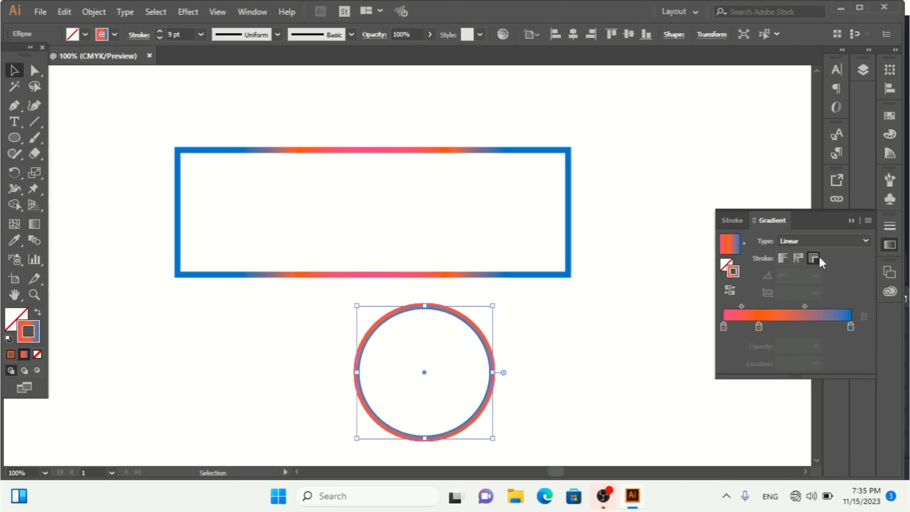
pyautogui.click(799, 258)
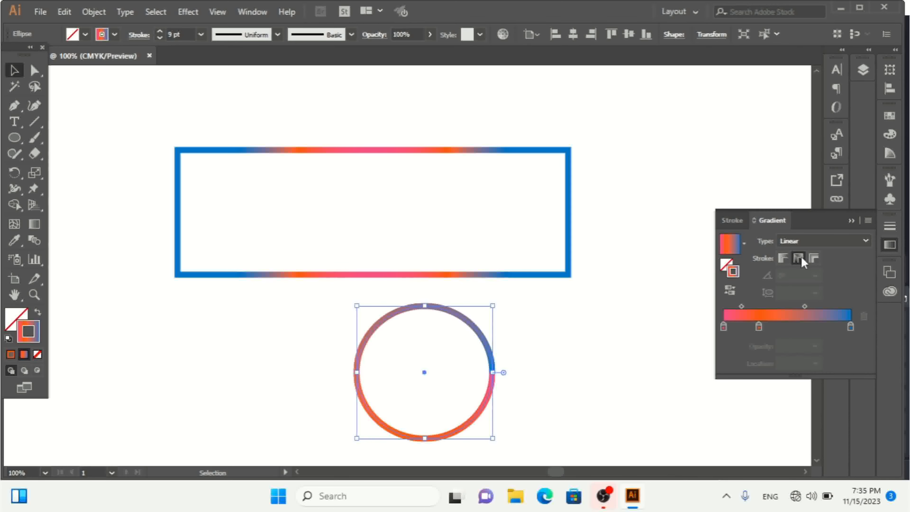
pyautogui.click(783, 258)
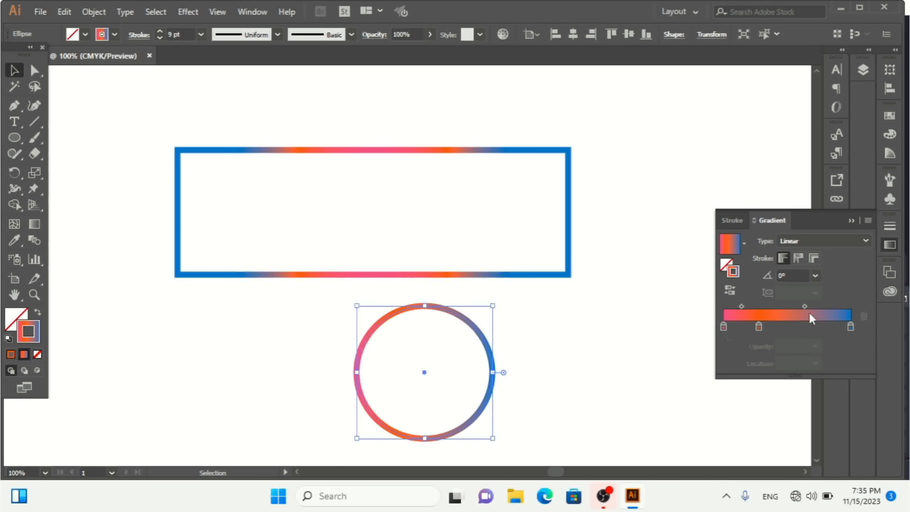
# - Set the angle of the circle's linear stroke gradient to 30°
pyautogui.click(816, 275)
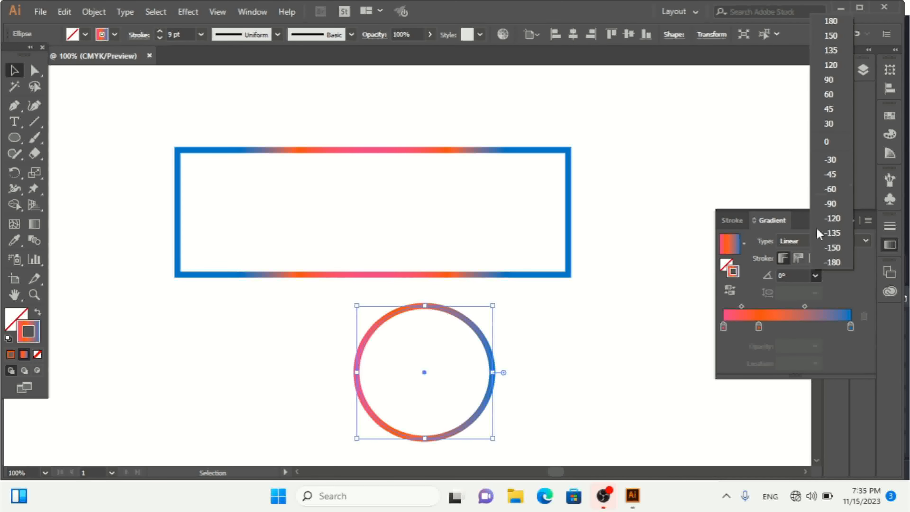
pyautogui.click(828, 126)
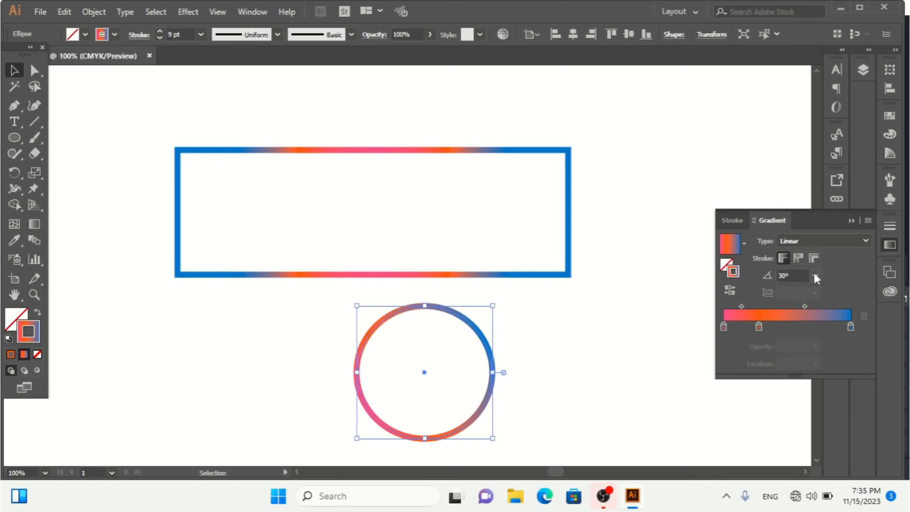
pyautogui.click(815, 276)
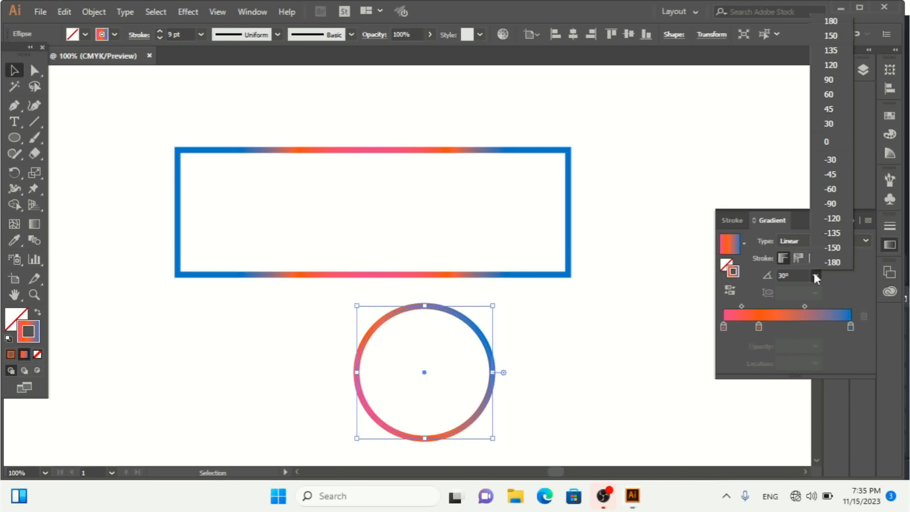
pyautogui.click(830, 126)
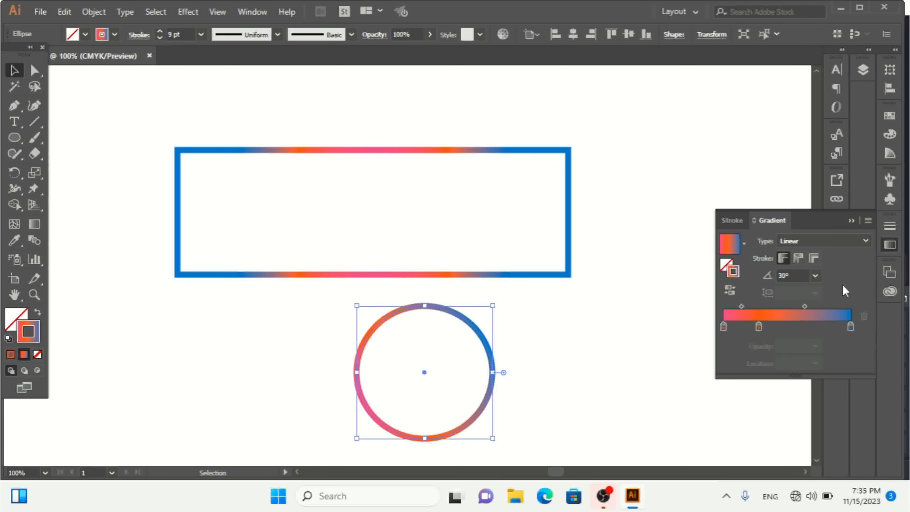
# - Compare the angle setting's availability with the circle's gradient across, along and within the stroke
pyautogui.click(813, 258)
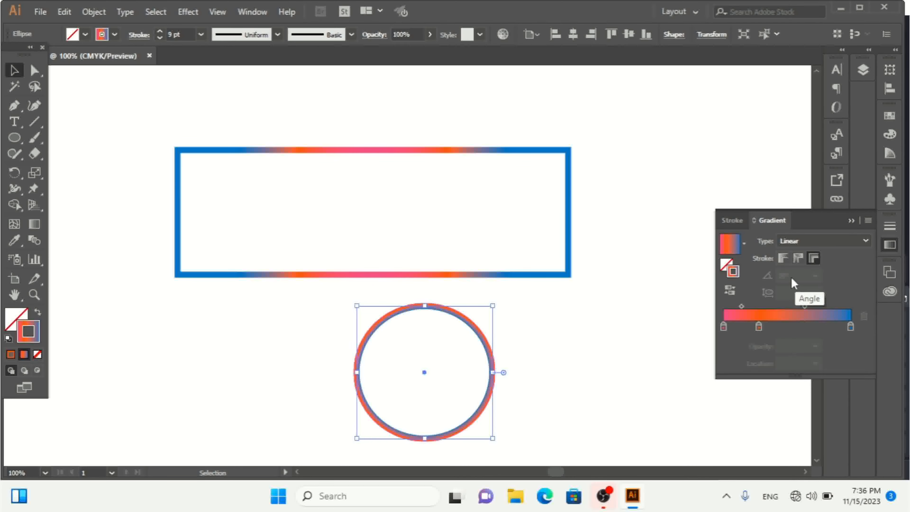
pyautogui.click(793, 256)
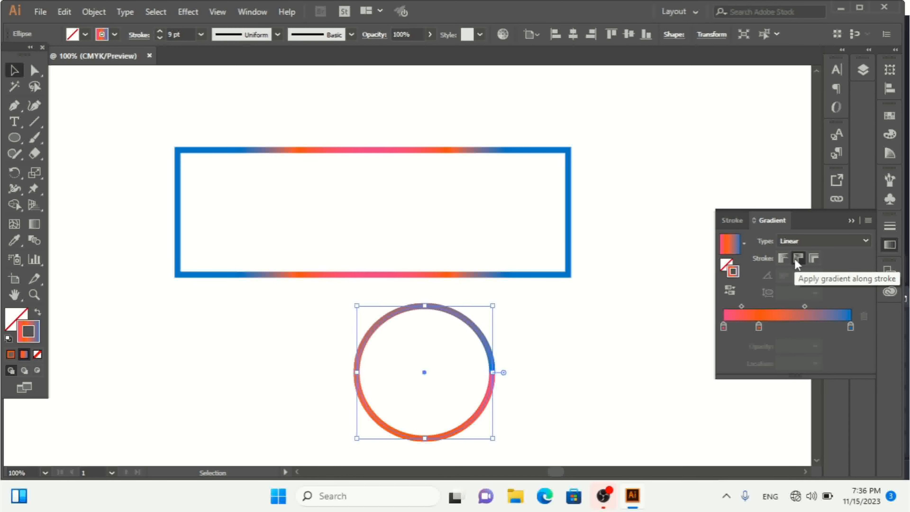
pyautogui.click(782, 259)
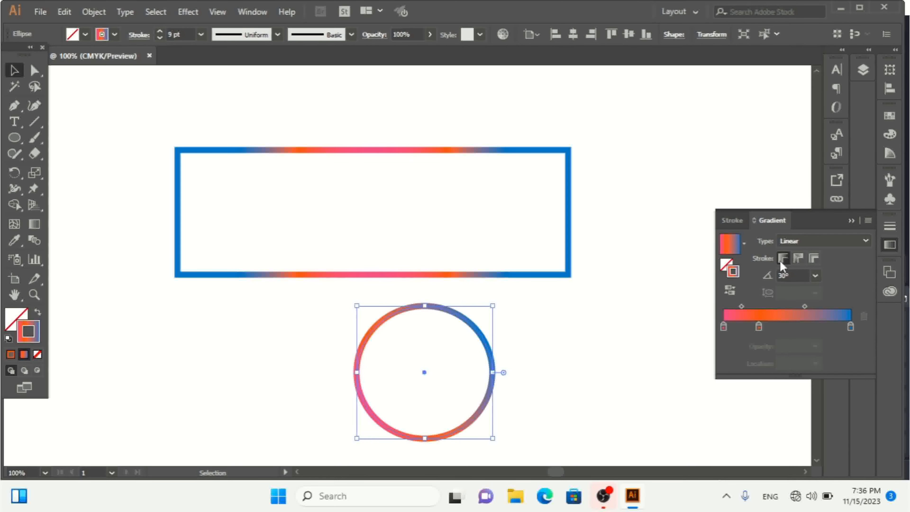
# - Set the angle of the circle's stroke gradient to -120° and keep the Linear type
pyautogui.click(815, 276)
pyautogui.click(829, 219)
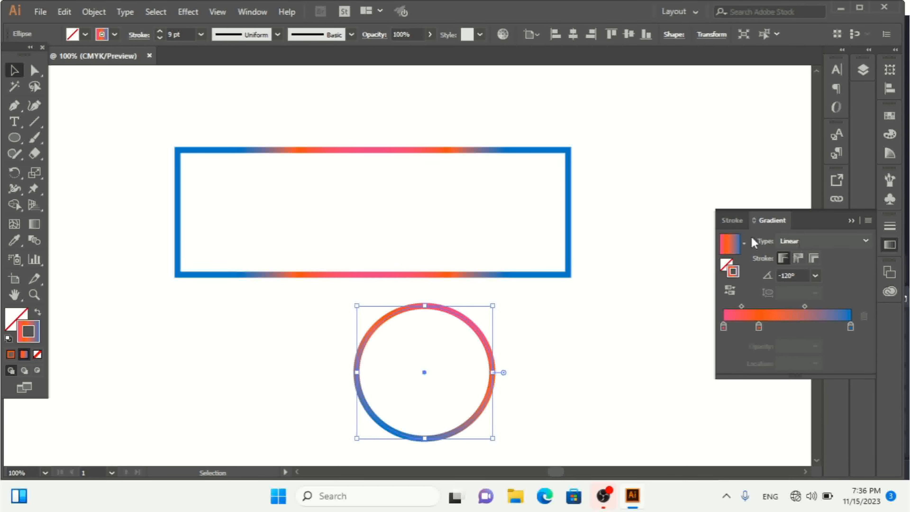
pyautogui.click(858, 245)
pyautogui.click(828, 254)
pyautogui.click(745, 244)
pyautogui.click(744, 244)
# - Check whether the Gradient tool shows a gradient slider on the circle's outline and on the rectangle's outline
pyautogui.click(35, 224)
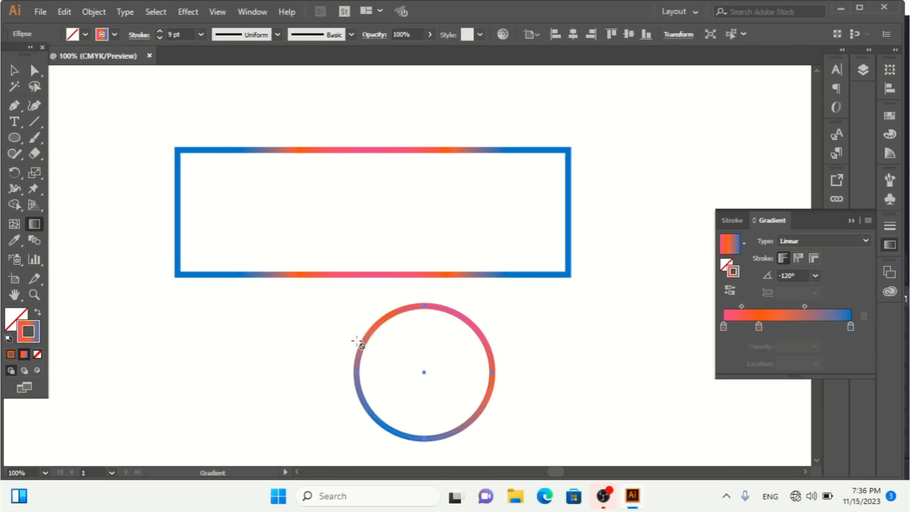
pyautogui.click(14, 70)
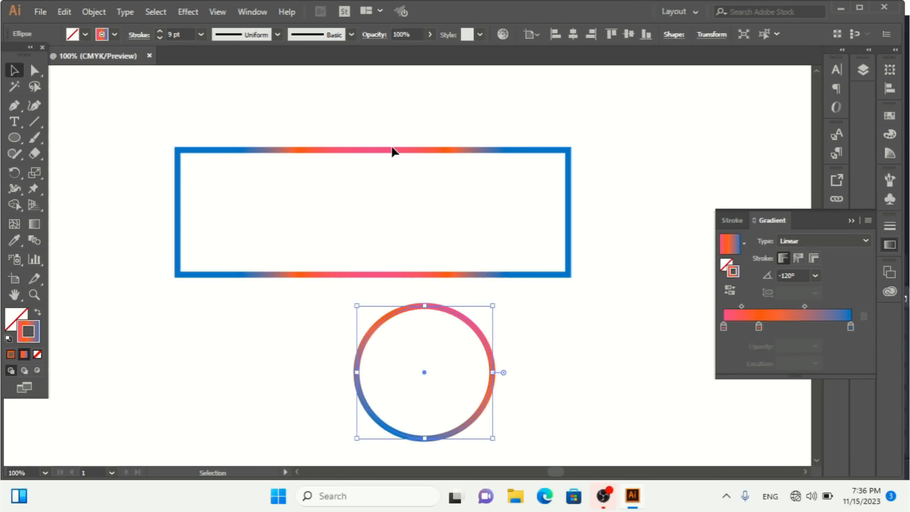
pyautogui.click(371, 151)
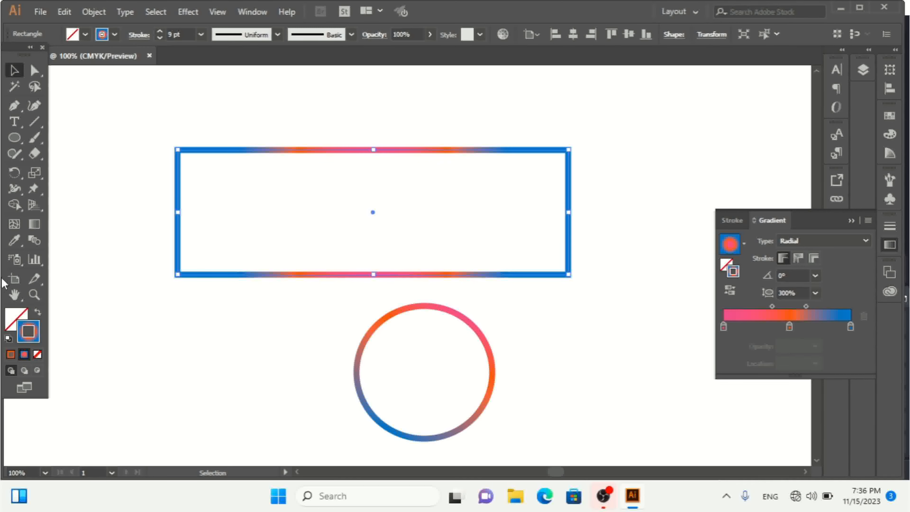
pyautogui.click(40, 227)
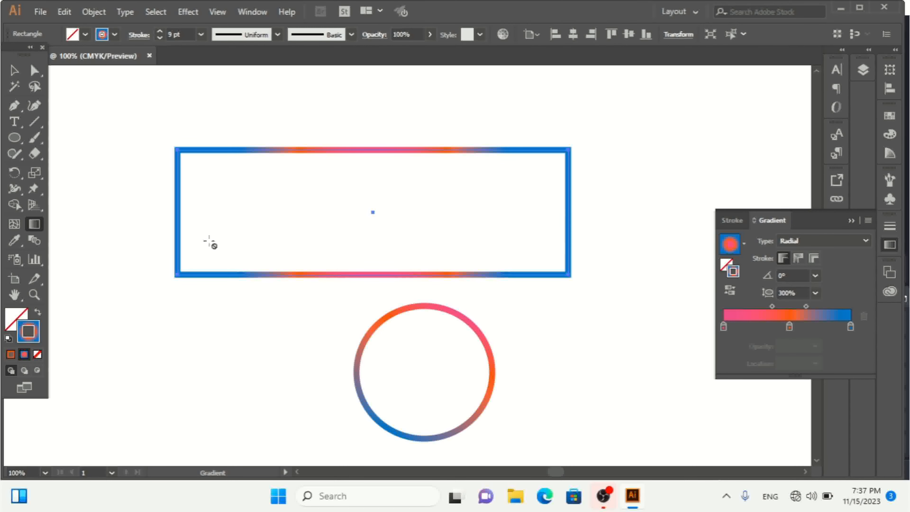
# - Set the aspect ratio of the rectangle's radial stroke gradient to 80% and deselect the rectangle
pyautogui.click(816, 293)
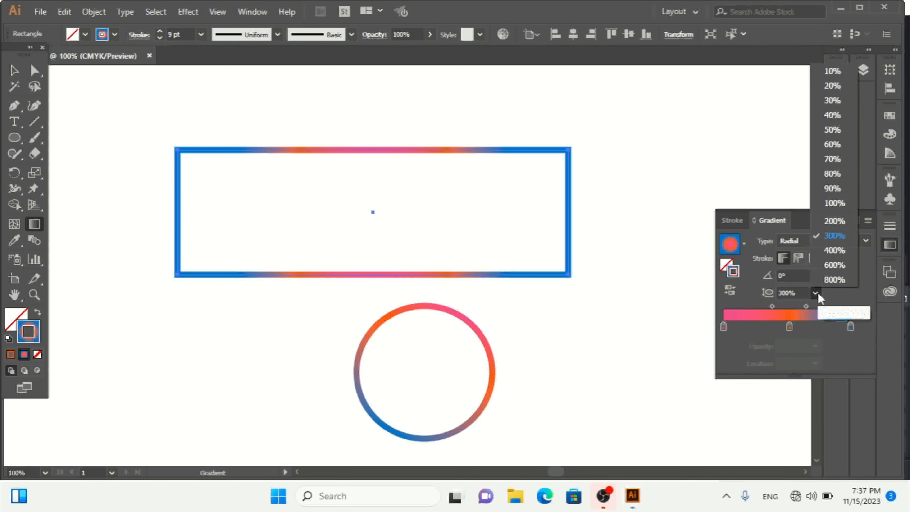
pyautogui.click(816, 293)
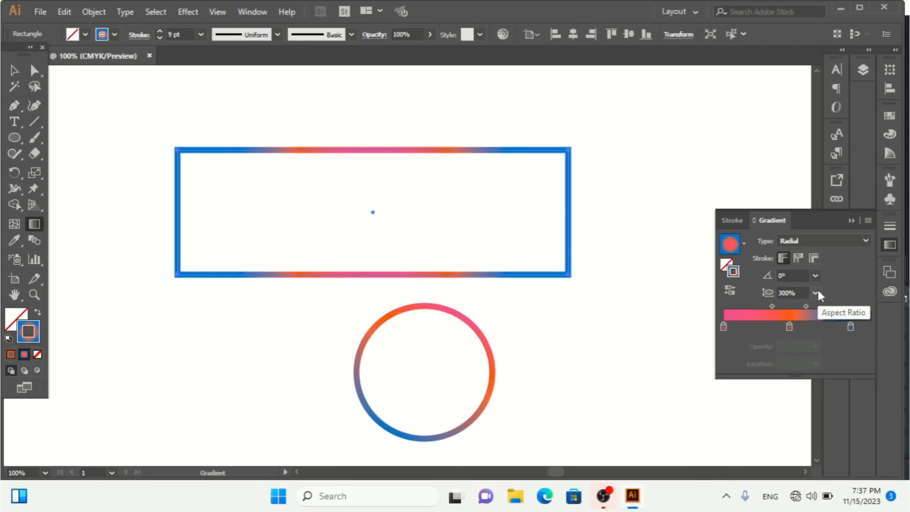
pyautogui.click(816, 293)
pyautogui.click(840, 178)
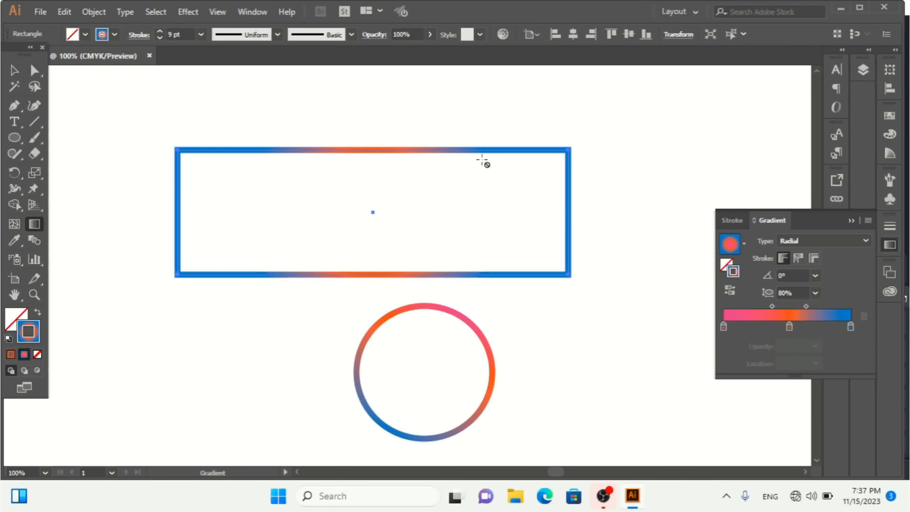
pyautogui.click(14, 73)
pyautogui.click(508, 334)
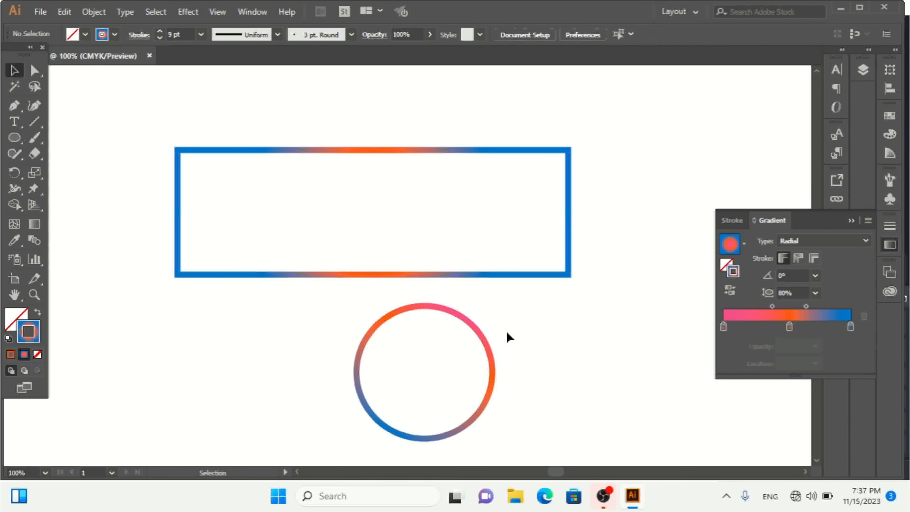
# - Try the rectangle's radial gradient along and across the stroke, and return it to within the stroke
pyautogui.moveTo(453, 363); pyautogui.dragTo(453, 364)
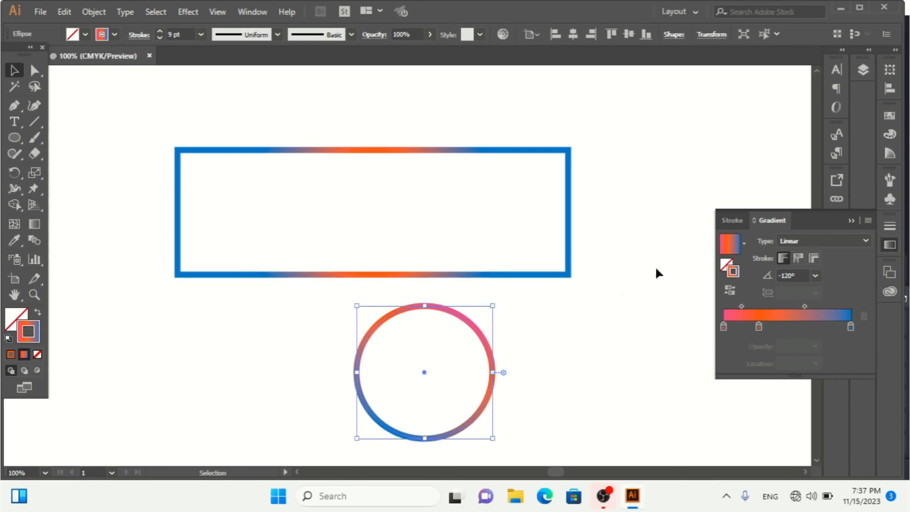
pyautogui.moveTo(615, 143); pyautogui.dragTo(453, 235)
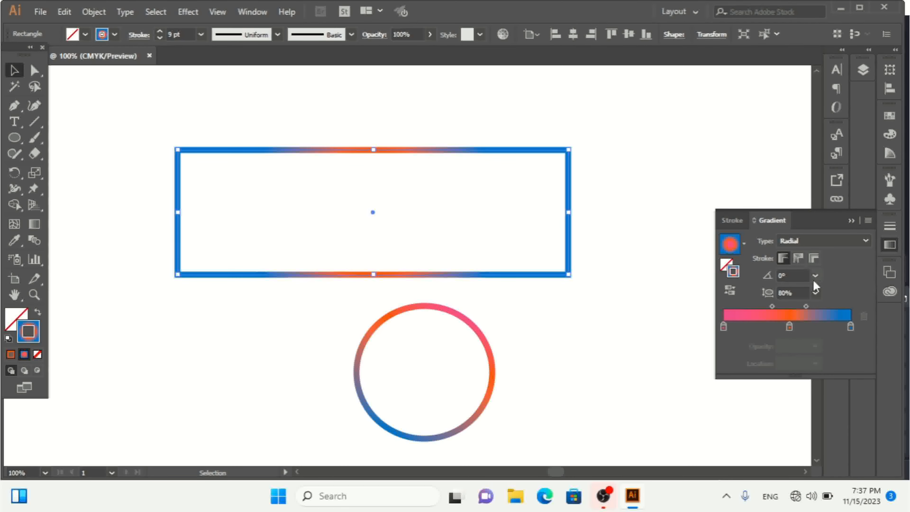
pyautogui.click(801, 257)
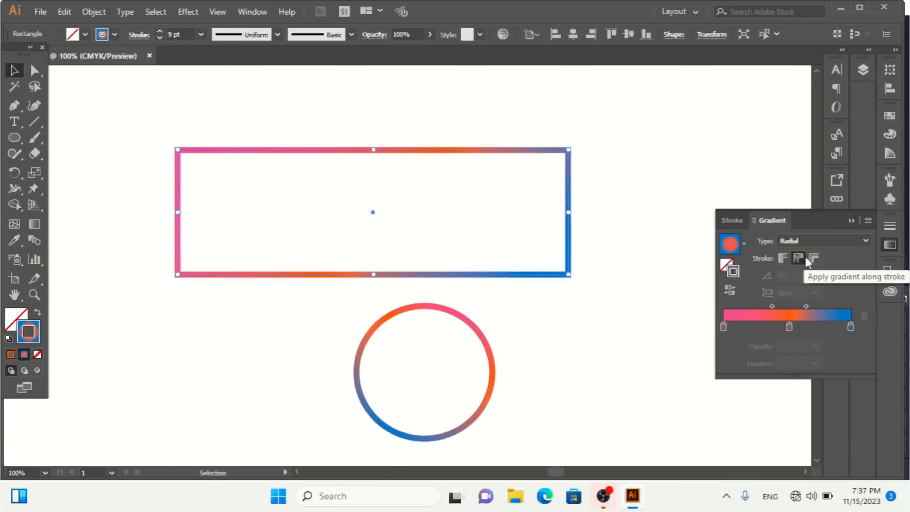
pyautogui.click(815, 258)
pyautogui.click(797, 258)
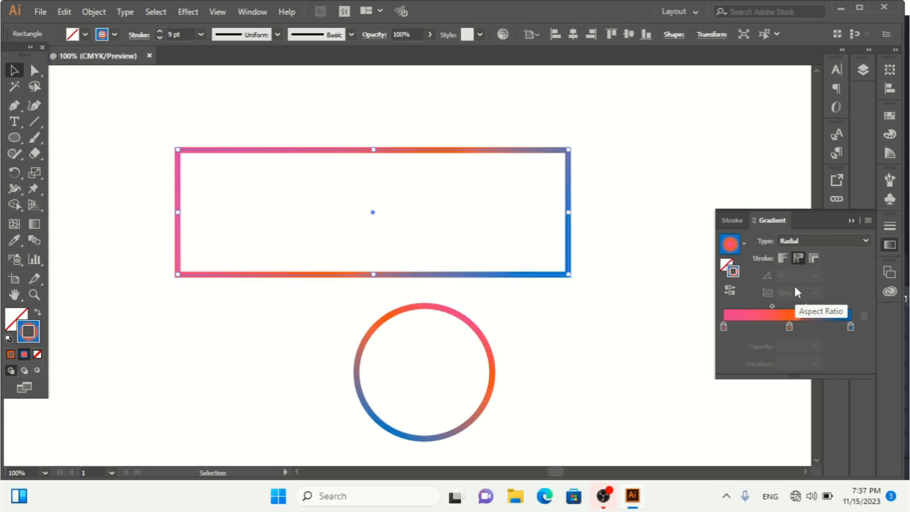
pyautogui.click(780, 259)
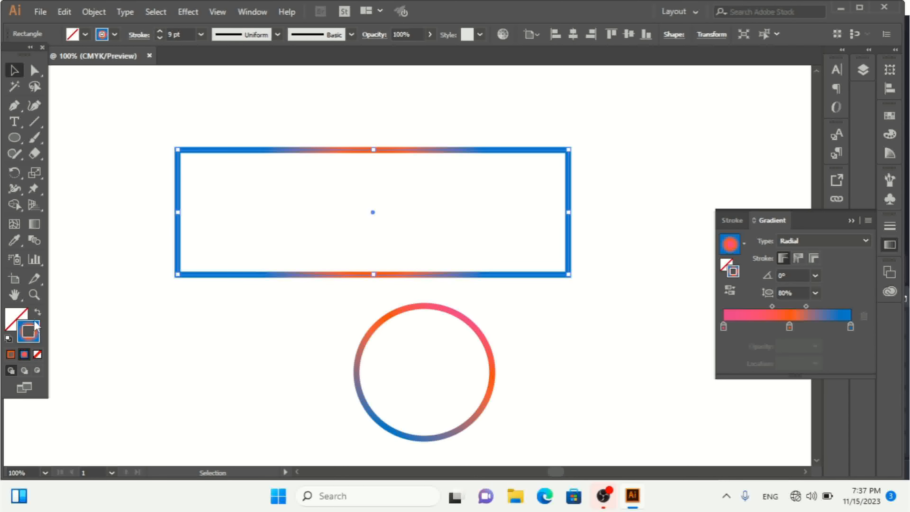
# - Swap the rectangle's fill and stroke to fill it with the radial gradient, and display its slider with the Gradient tool
pyautogui.click(38, 312)
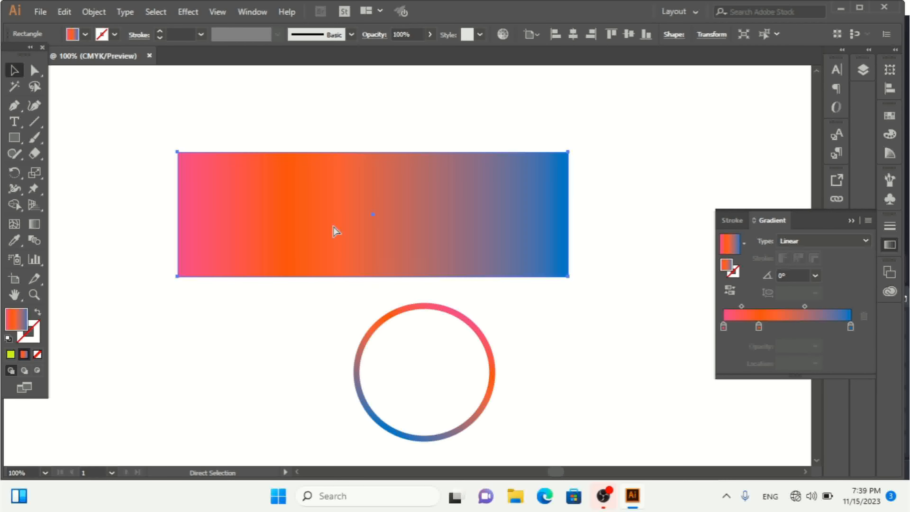
pyautogui.hotkey('ctrl', 'z')
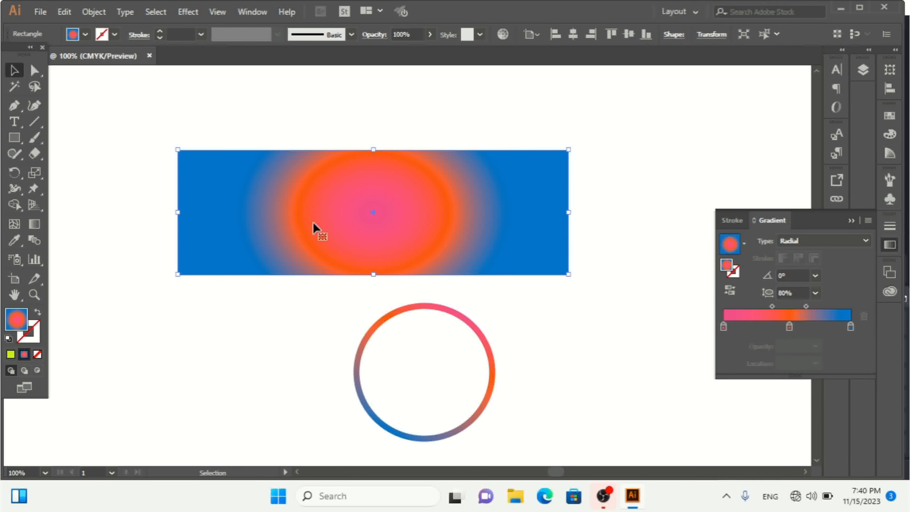
pyautogui.click(33, 229)
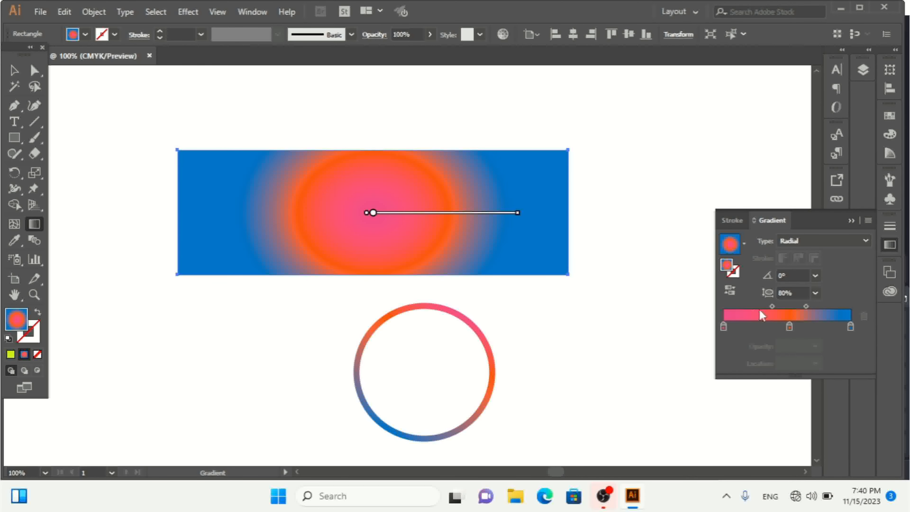
# - Swap the rectangle's fill and stroke to return the gradient to the outline, and set the stroke weight to 7 pt
pyautogui.click(734, 272)
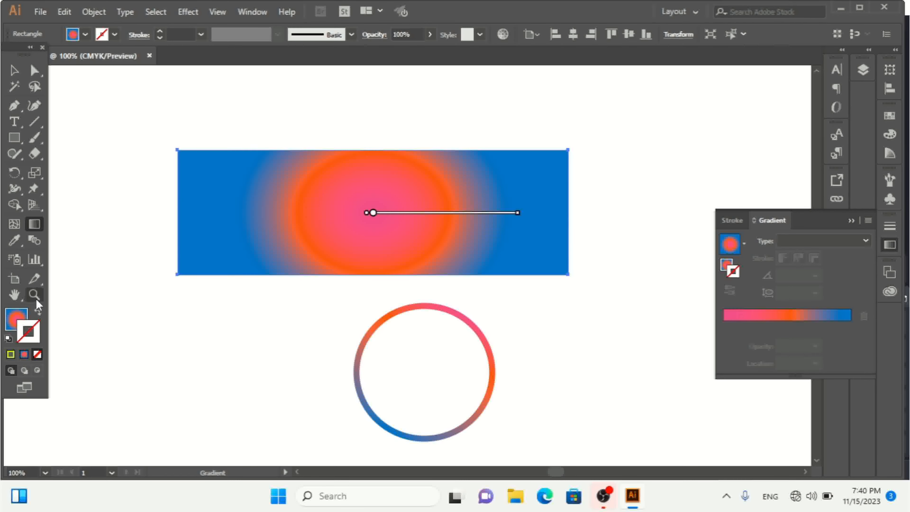
pyautogui.click(38, 312)
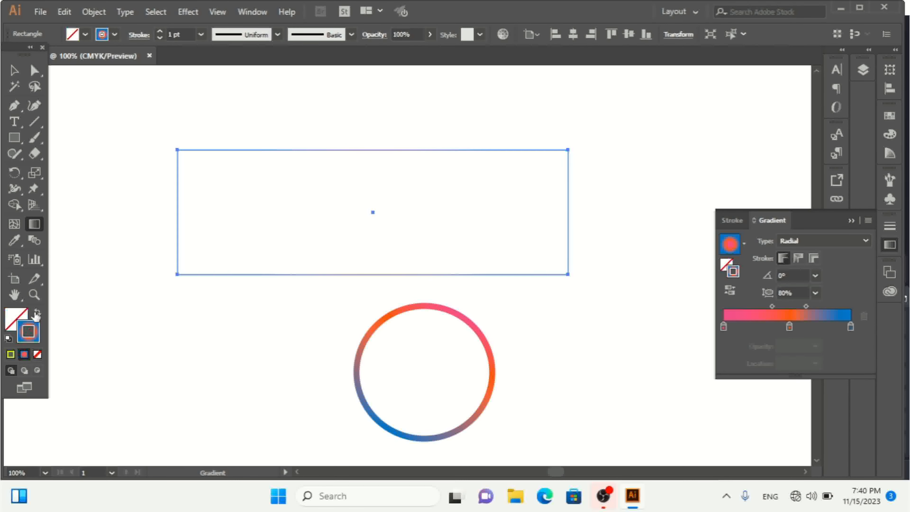
pyautogui.click(160, 31)
pyautogui.click(160, 31)
pyautogui.click(160, 32)
pyautogui.click(160, 31)
pyautogui.click(160, 32)
pyautogui.click(160, 31)
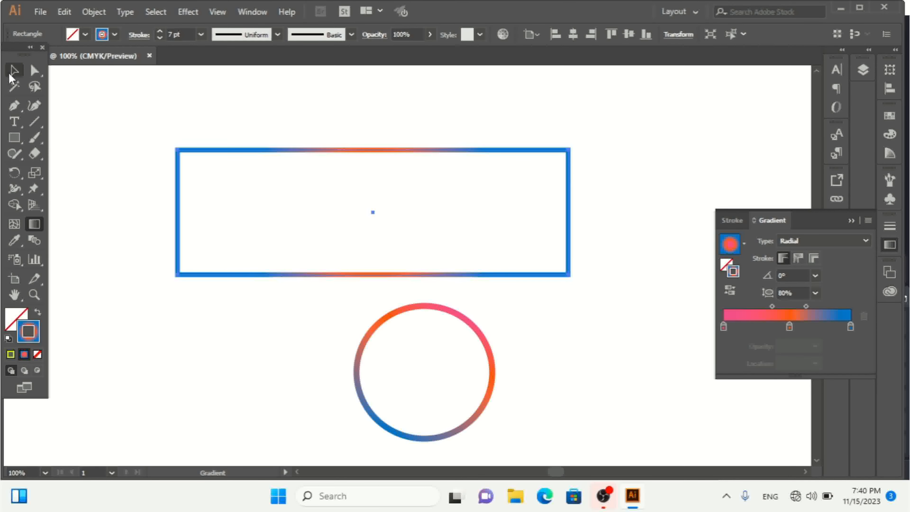
# - Check the rectangle's gradient outline with the Gradient tool again
pyautogui.click(13, 71)
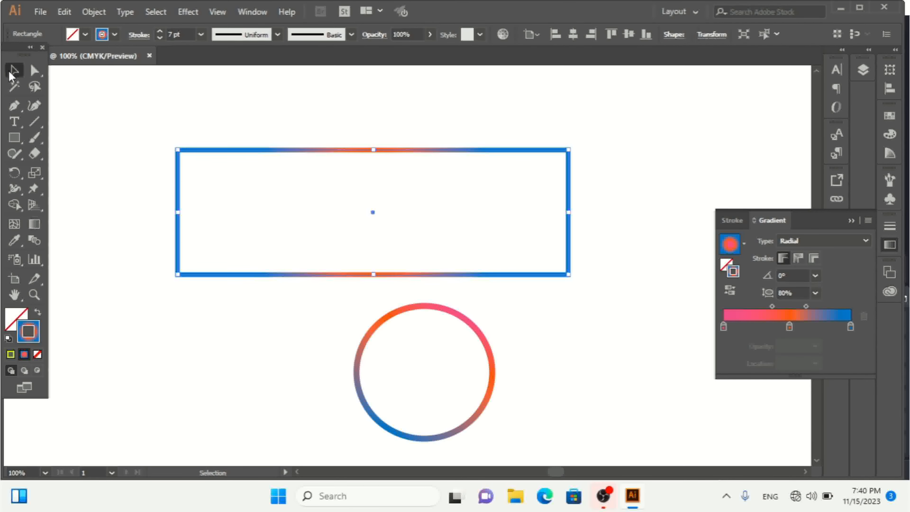
pyautogui.click(34, 224)
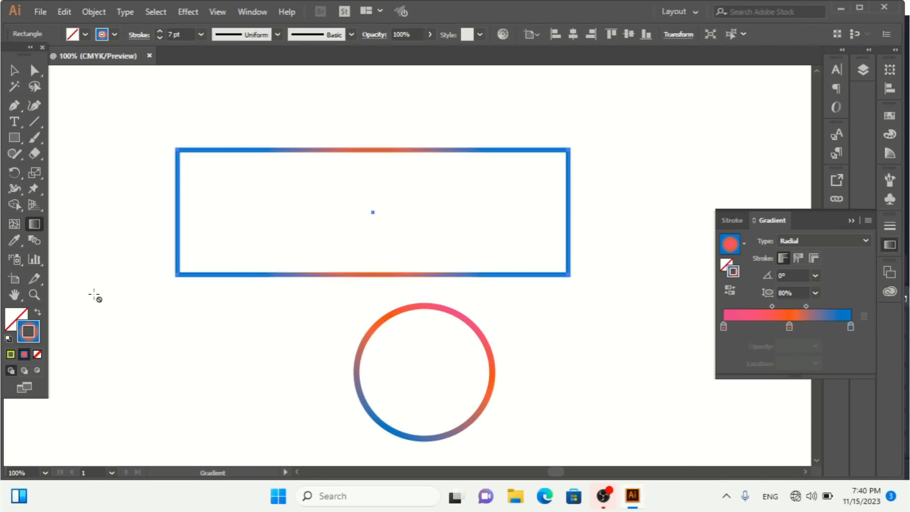
# - Swap the rectangle's fill and stroke to fill it with the radial gradient, apply a linear gradient to its stroke, and make the fill active
pyautogui.click(38, 313)
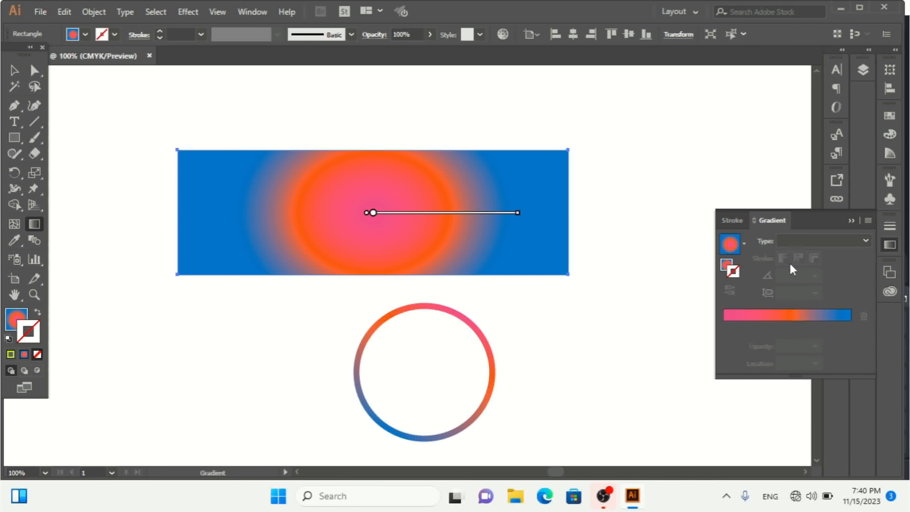
pyautogui.click(803, 246)
pyautogui.click(805, 255)
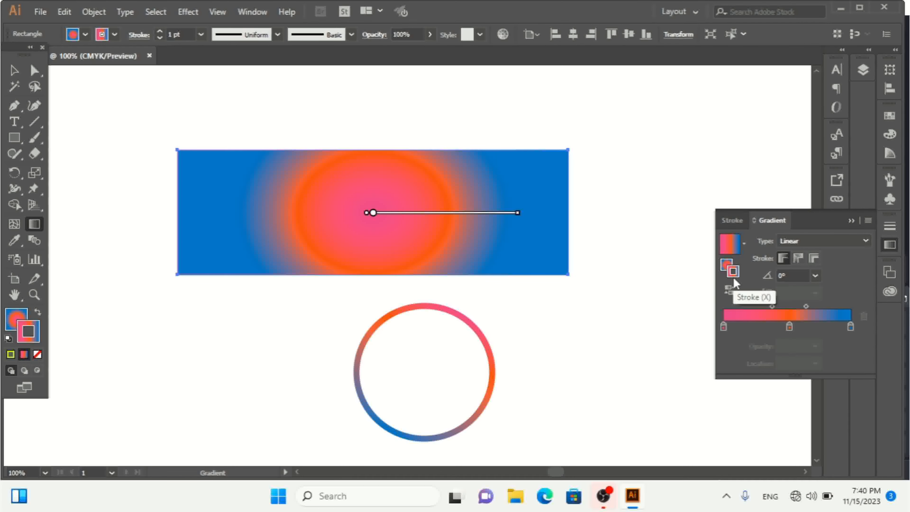
pyautogui.click(727, 265)
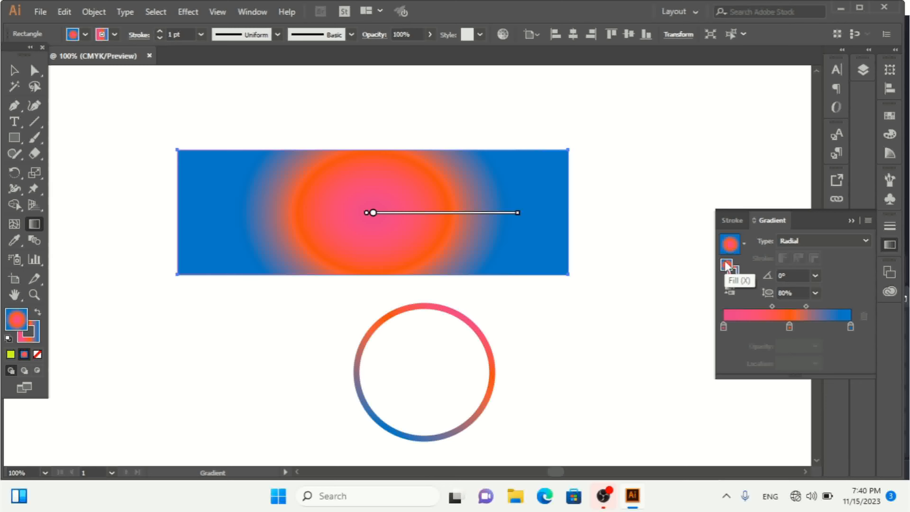
# - Redraw the rectangle's radial gradient at several positions with the Gradient tool, ending with a long diagonal at about -156.1° moved near the centre
pyautogui.moveTo(435, 212)
pyautogui.mouseDown()
pyautogui.moveTo(301, 216)
pyautogui.moveTo(464, 220)
pyautogui.moveTo(391, 227)
pyautogui.mouseUp()
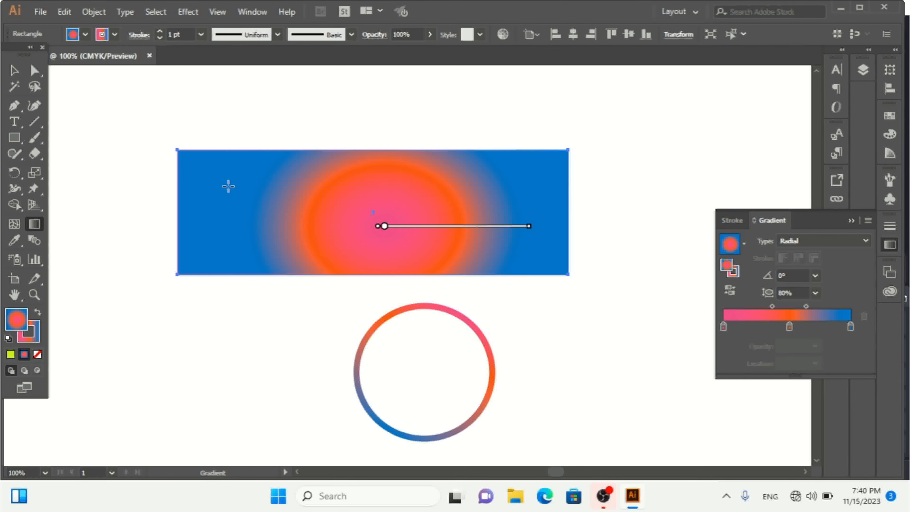
pyautogui.moveTo(228, 145); pyautogui.dragTo(204, 251)
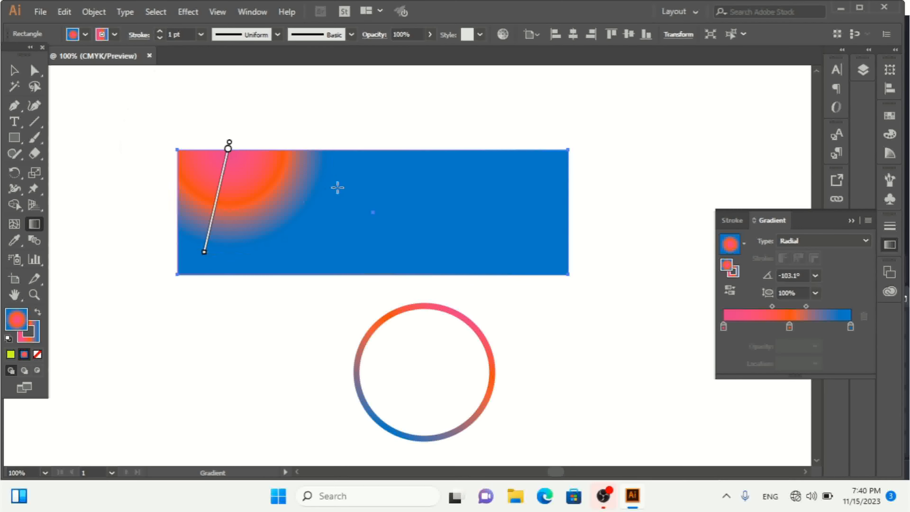
pyautogui.moveTo(305, 198)
pyautogui.mouseDown()
pyautogui.moveTo(280, 234)
pyautogui.moveTo(262, 238)
pyautogui.mouseUp()
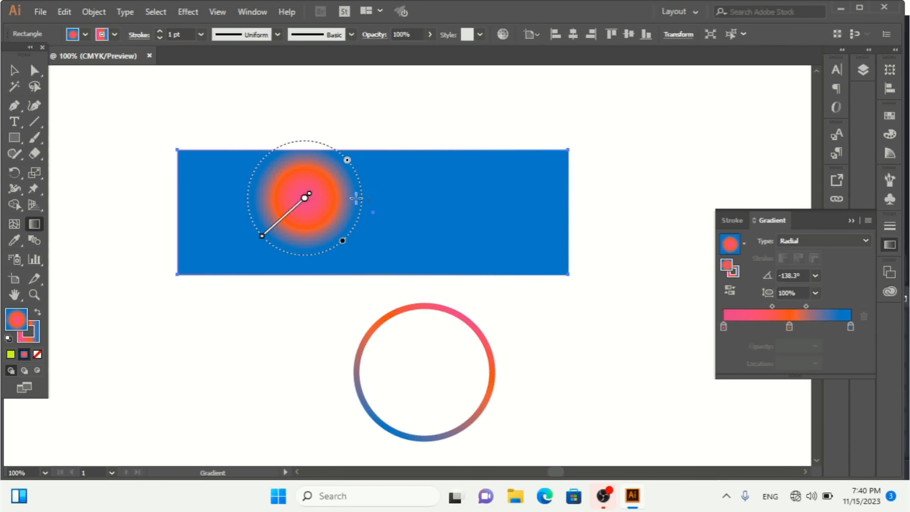
pyautogui.moveTo(454, 191); pyautogui.dragTo(264, 276)
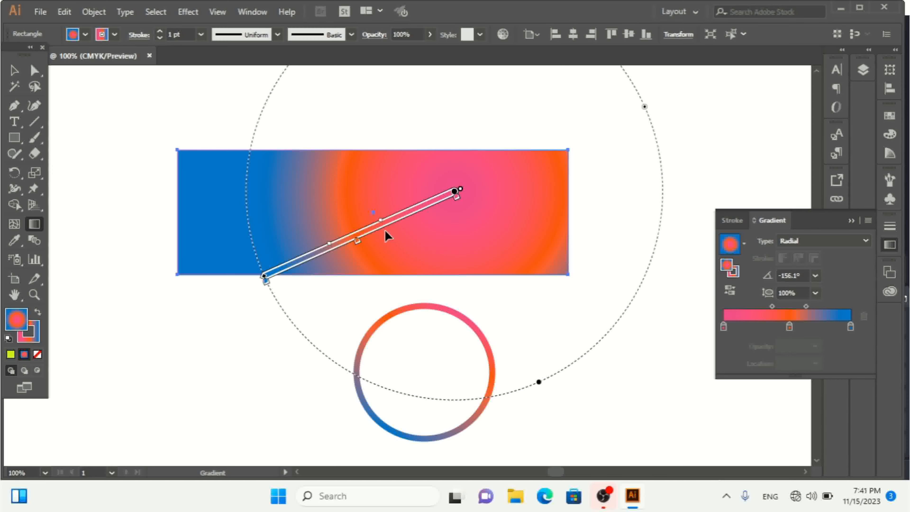
pyautogui.moveTo(380, 224); pyautogui.dragTo(315, 218)
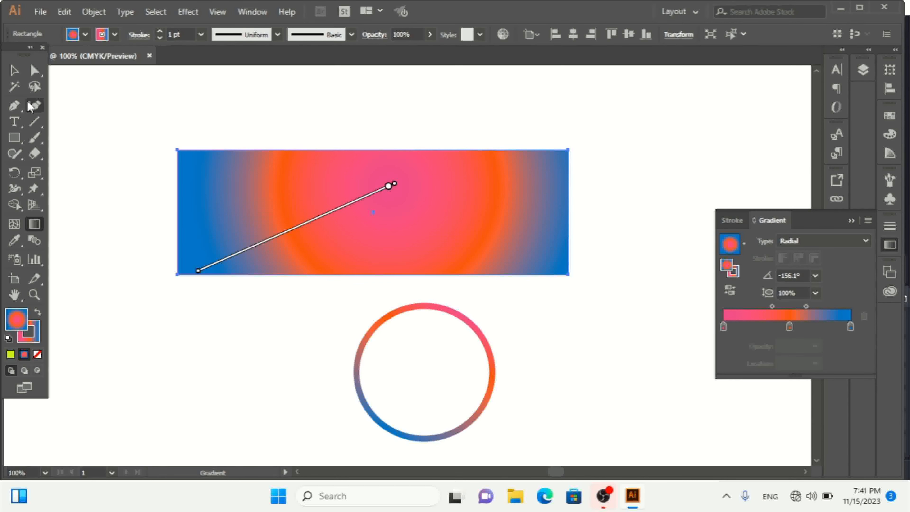
# - Try to sample the circle's outline colour into the gradient's first stop with the Eyedropper, and undo it
pyautogui.click(723, 327)
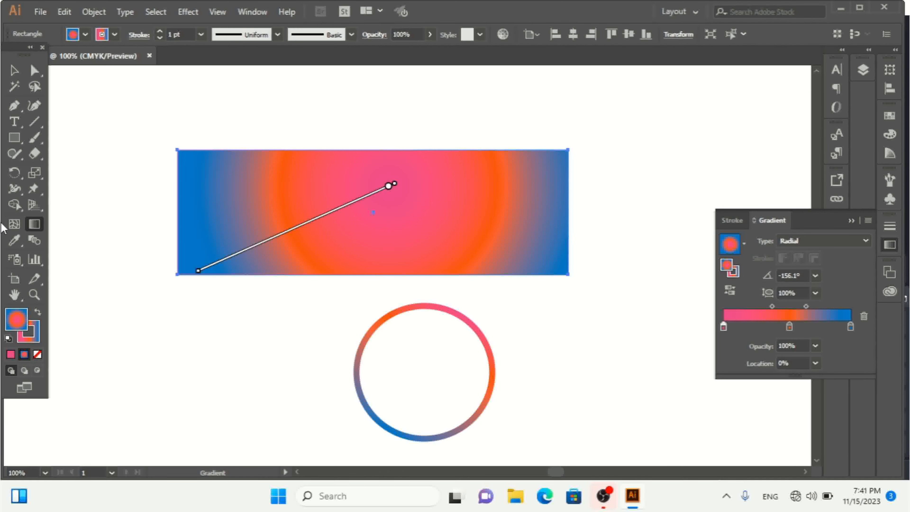
pyautogui.click(14, 240)
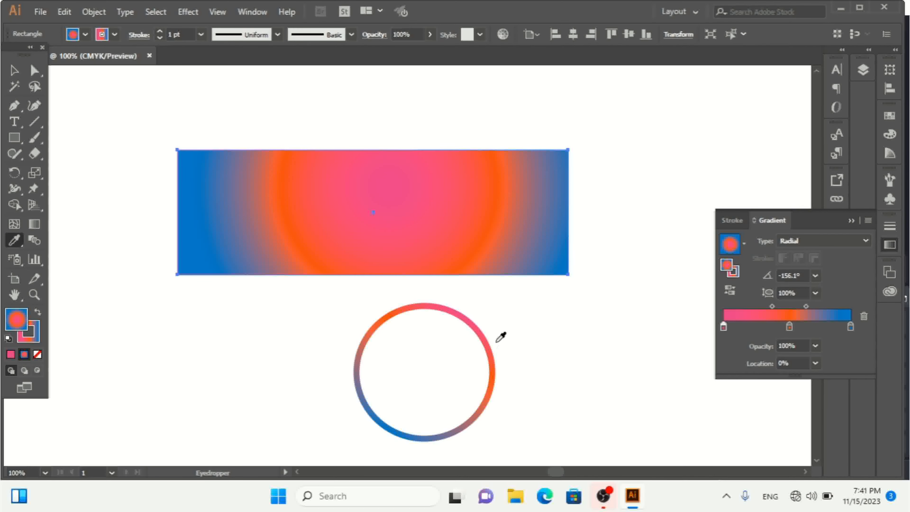
pyautogui.click(486, 342)
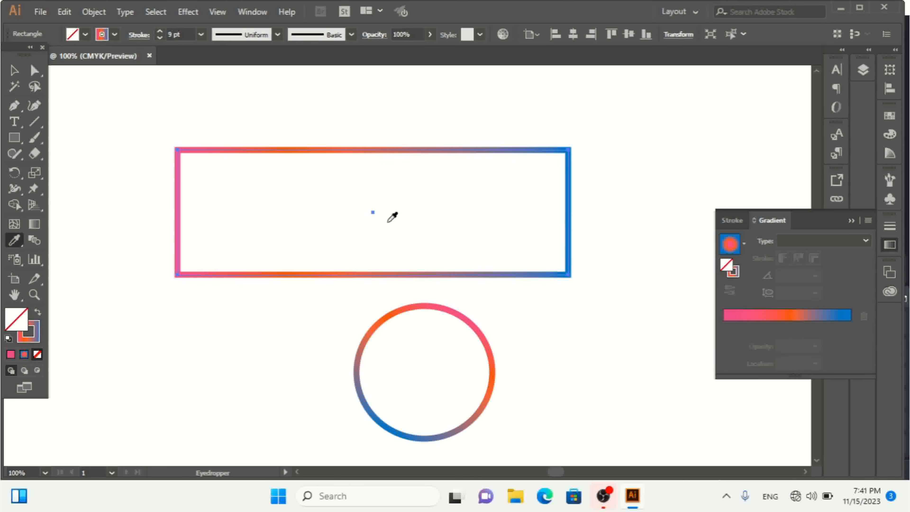
pyautogui.hotkey('ctrl', 'z')
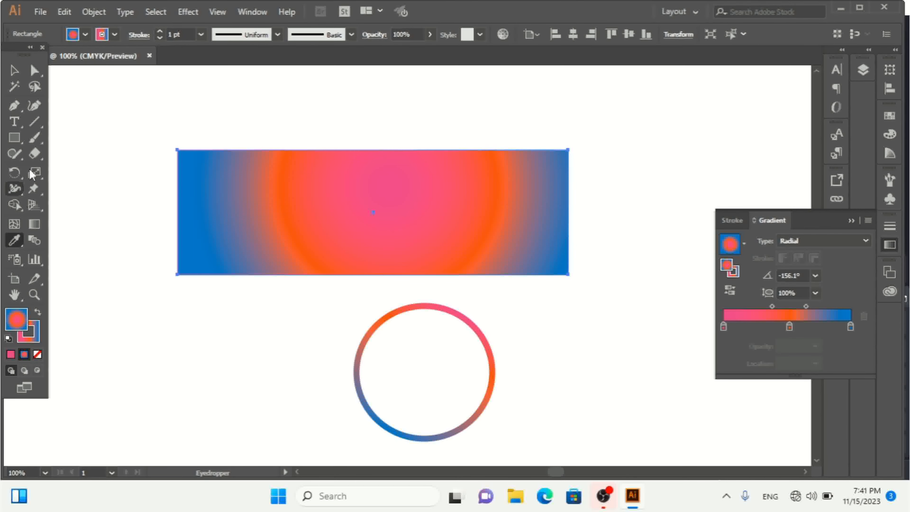
# - Draw a small rectangle above and to the left of the large one and fill it with green
pyautogui.click(14, 137)
pyautogui.moveTo(88, 92); pyautogui.dragTo(140, 132)
pyautogui.click(85, 34)
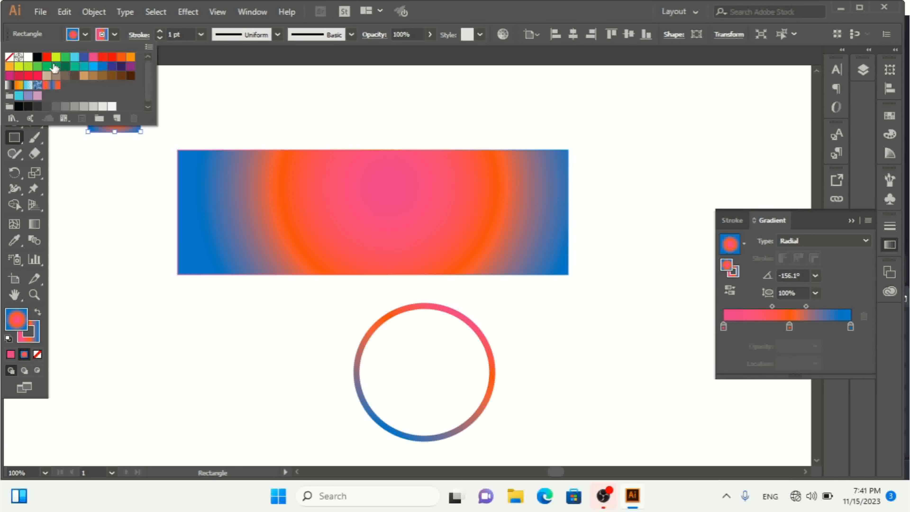
pyautogui.click(54, 67)
pyautogui.click(72, 34)
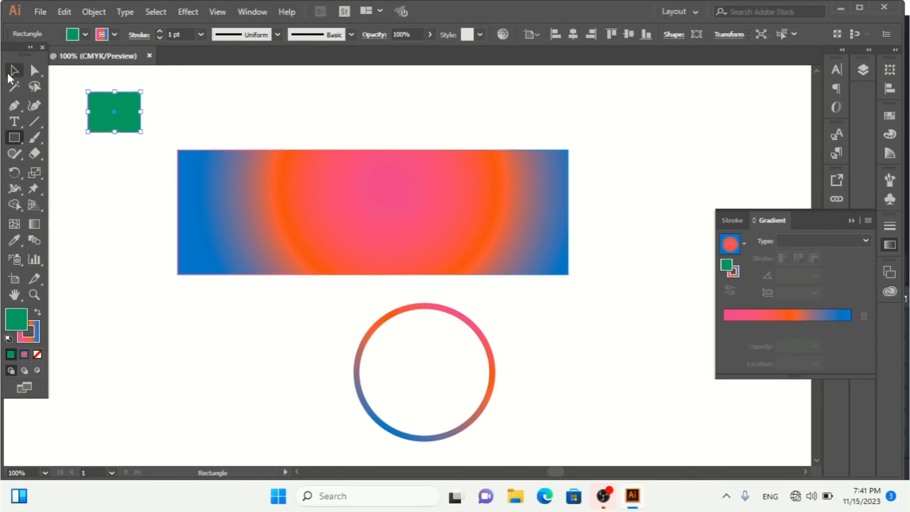
# - Try to sample the small rectangle's green into the large rectangle's first gradient stop with a plain Eyedropper pick, and undo it
pyautogui.click(14, 70)
pyautogui.click(431, 222)
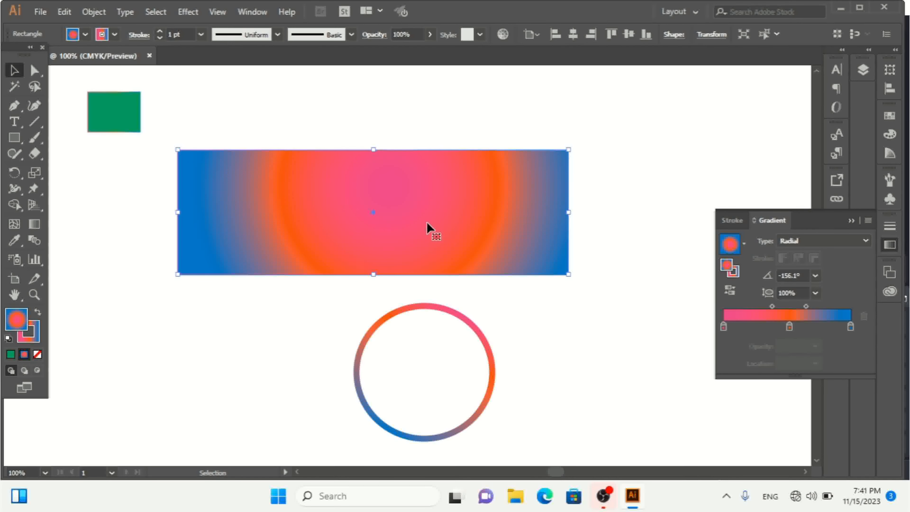
pyautogui.click(724, 328)
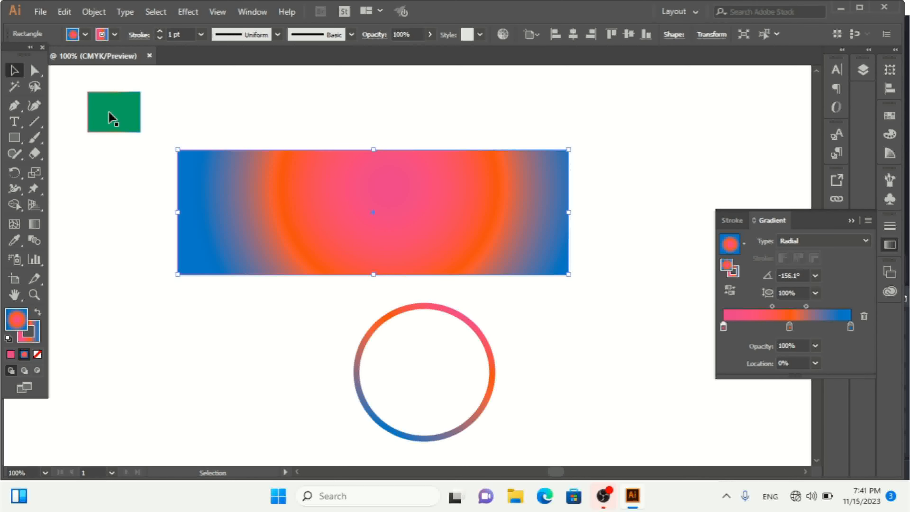
pyautogui.click(14, 240)
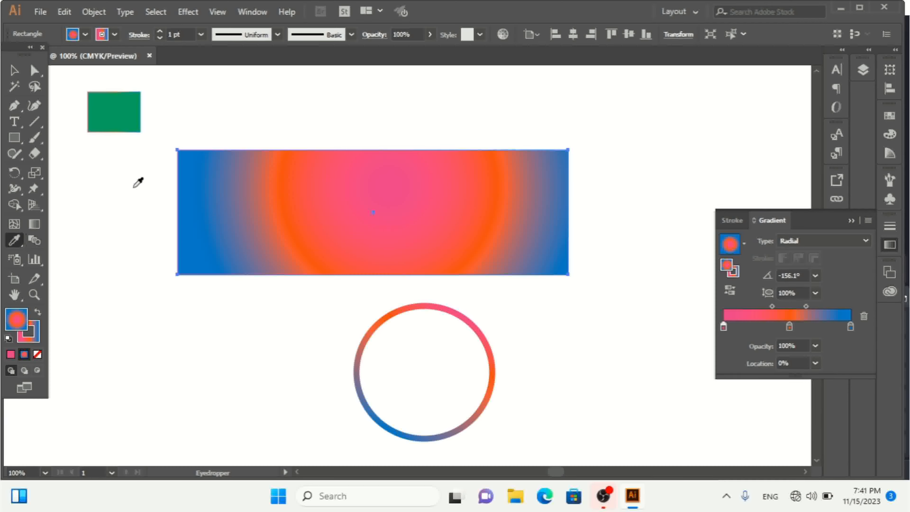
pyautogui.click(128, 107)
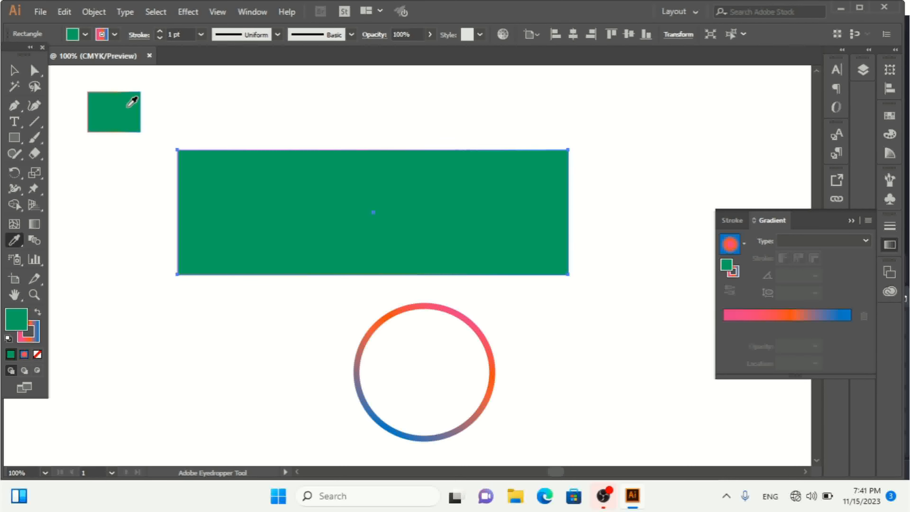
pyautogui.hotkey('ctrl', 'z')
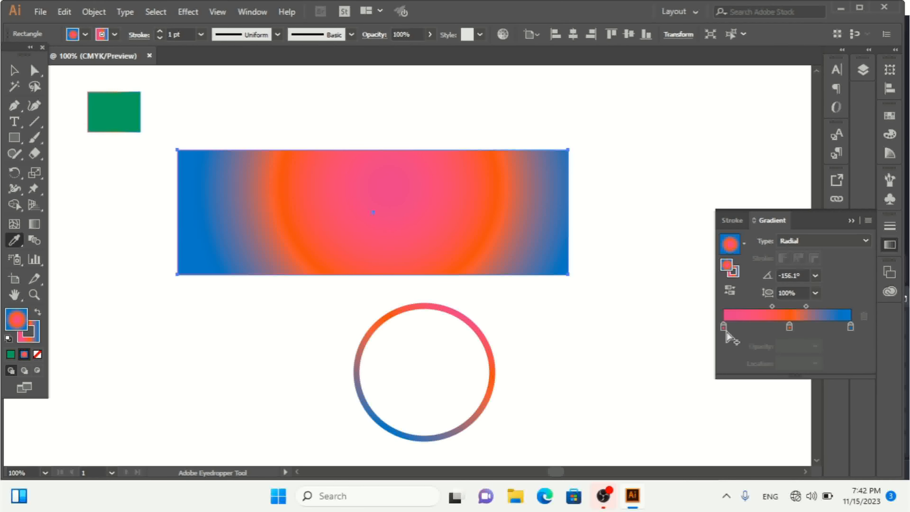
# - Select the large rectangle's first gradient stop, try applying its gradient to the small rectangle with the Eyedropper, and undo it
pyautogui.click(724, 327)
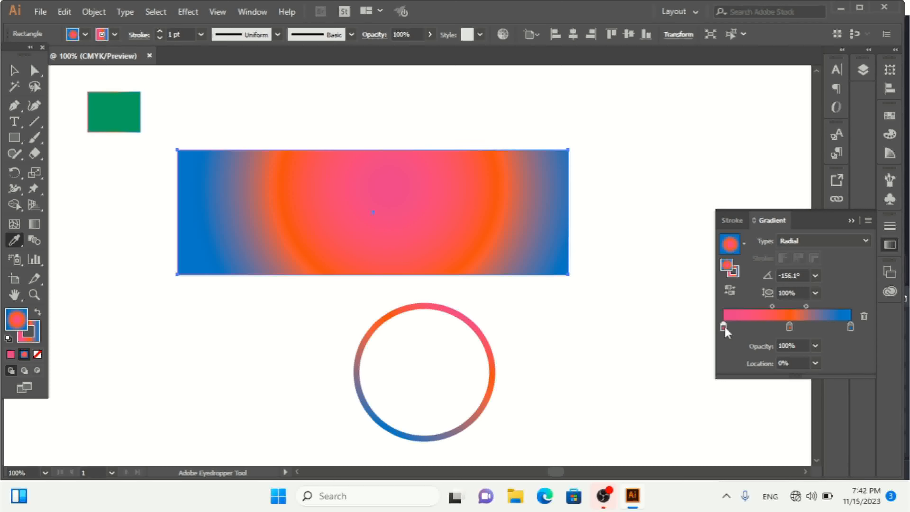
pyautogui.press('ctrl')
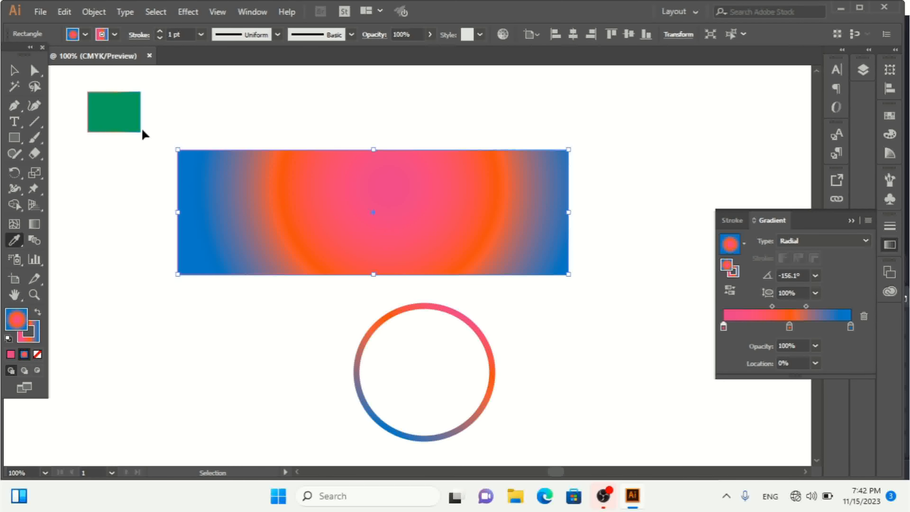
pyautogui.keyDown('alt'); pyautogui.click(116, 107); pyautogui.keyUp('alt')
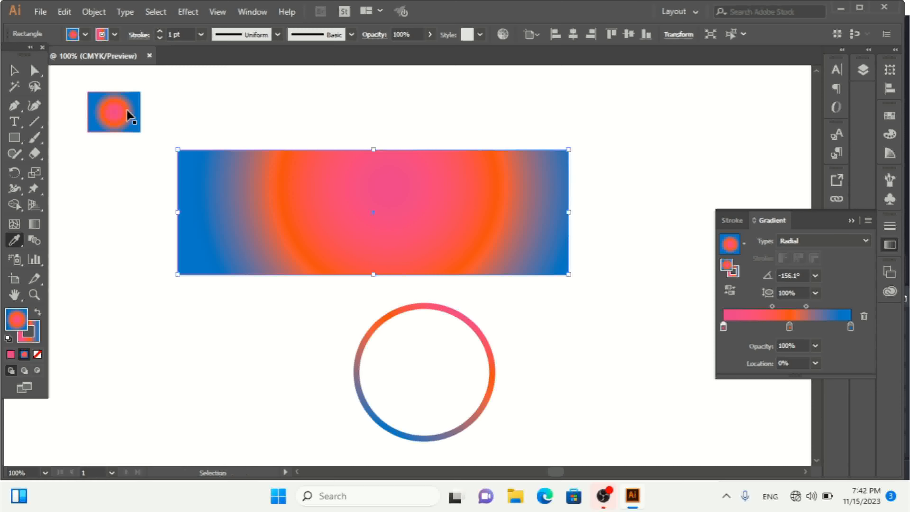
pyautogui.hotkey('ctrl', 'z')
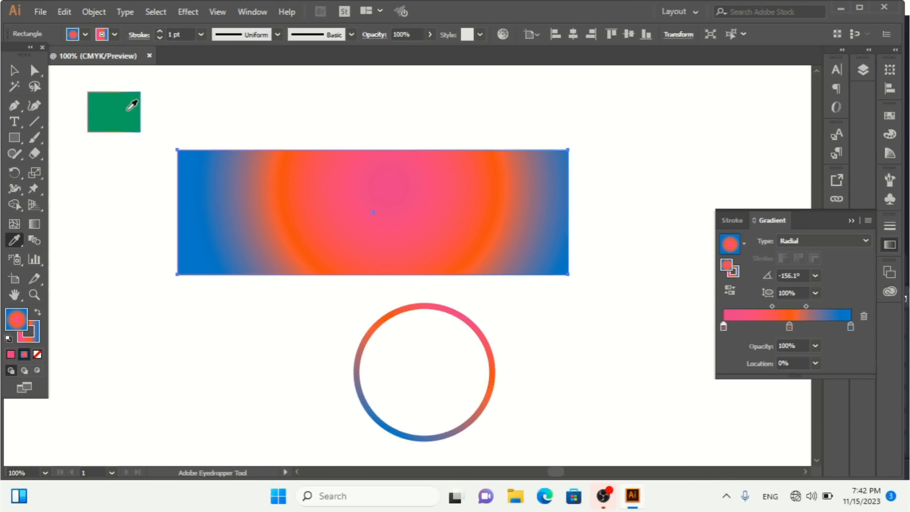
# - Sample the small rectangle's green into only the large gradient's first stop with the Eyedropper, and apply the new gradient to the small rectangle
pyautogui.press('ctrl')
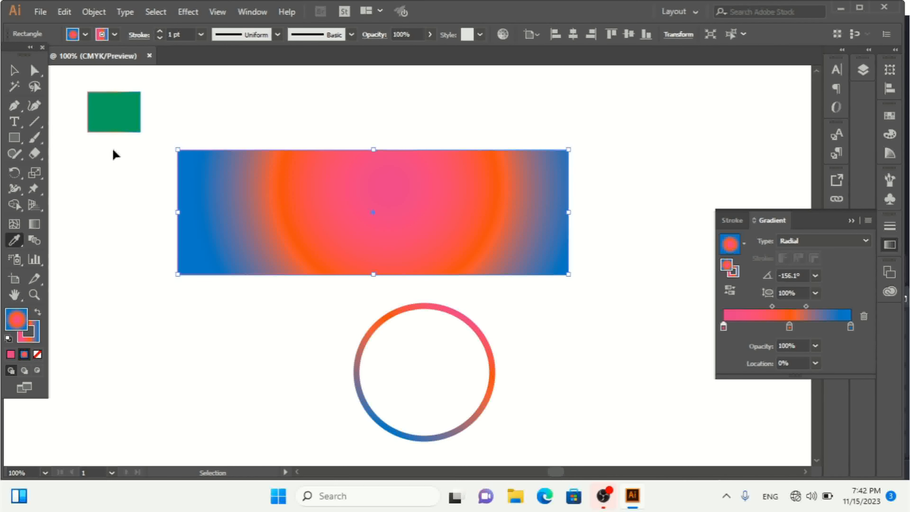
pyautogui.keyDown('shift'); pyautogui.click(116, 115); pyautogui.keyUp('shift')
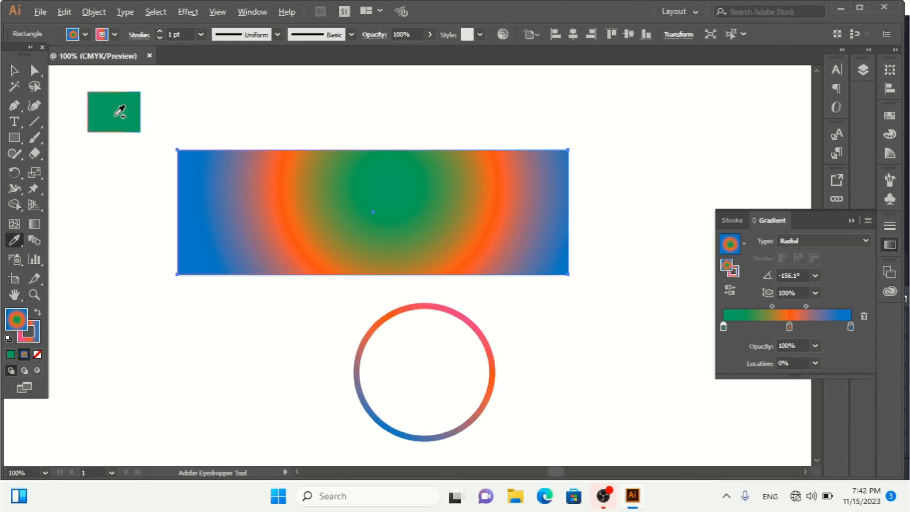
pyautogui.click(119, 112)
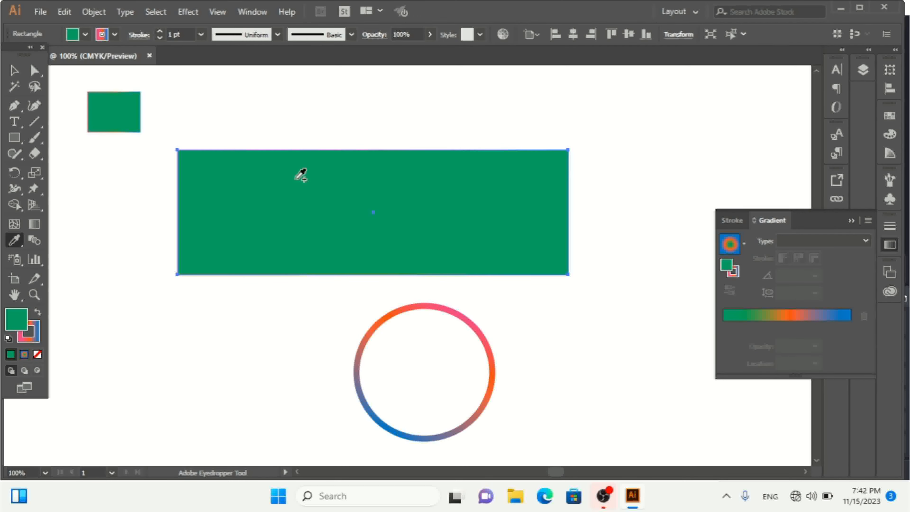
pyautogui.hotkey('ctrl', 'z')
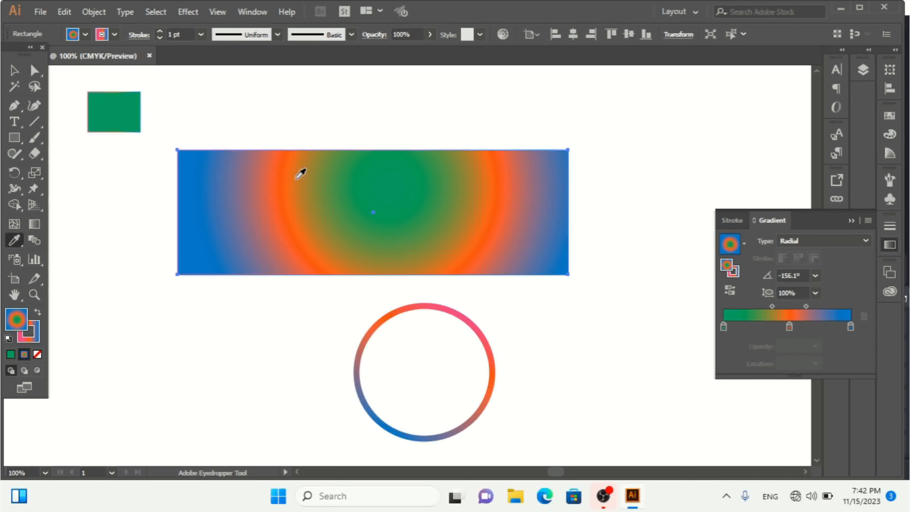
pyautogui.press('ctrl')
pyautogui.keyDown('alt'); pyautogui.click(112, 102); pyautogui.keyUp('alt')
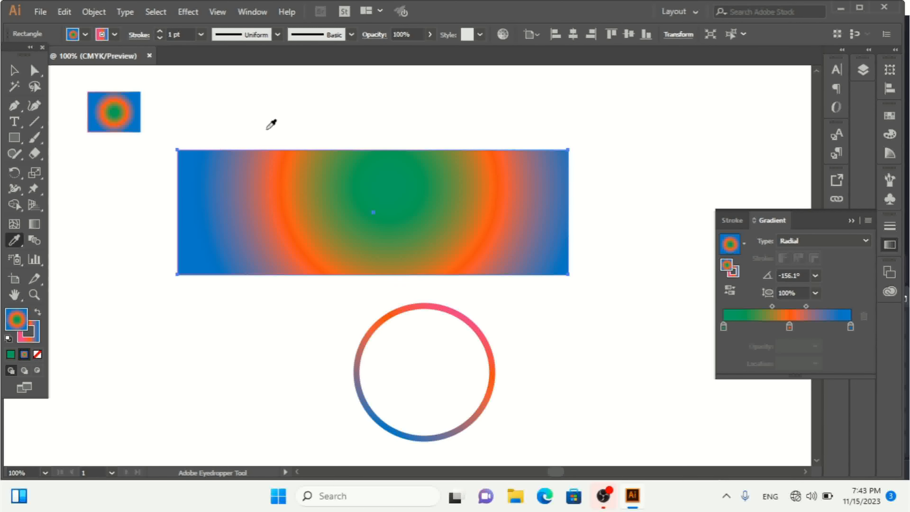
# - Open the first gradient stop's colour options and show its CMYK sliders, and close them
pyautogui.click(724, 326)
pyautogui.doubleClick(724, 327)
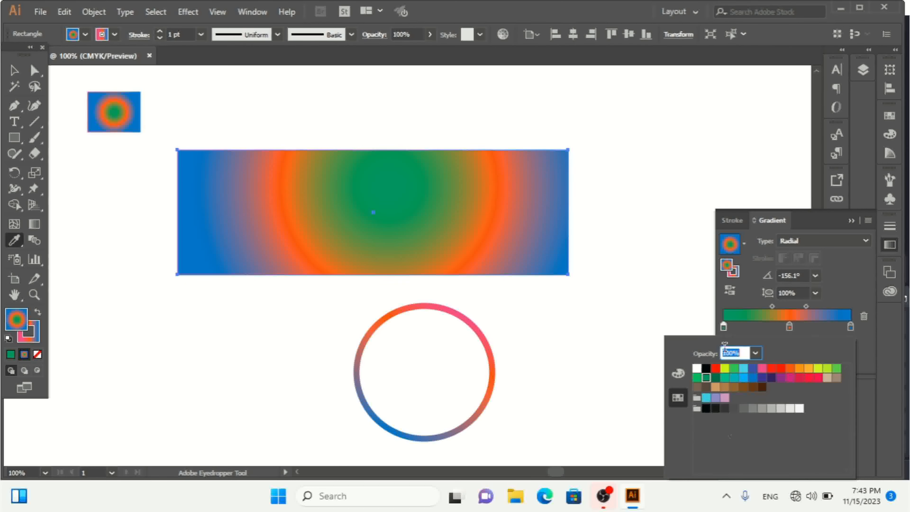
pyautogui.click(677, 373)
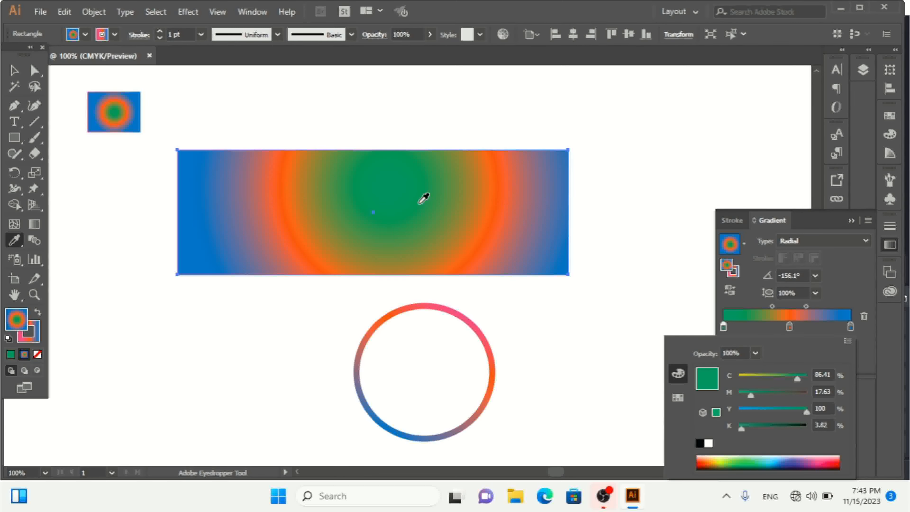
pyautogui.click(12, 70)
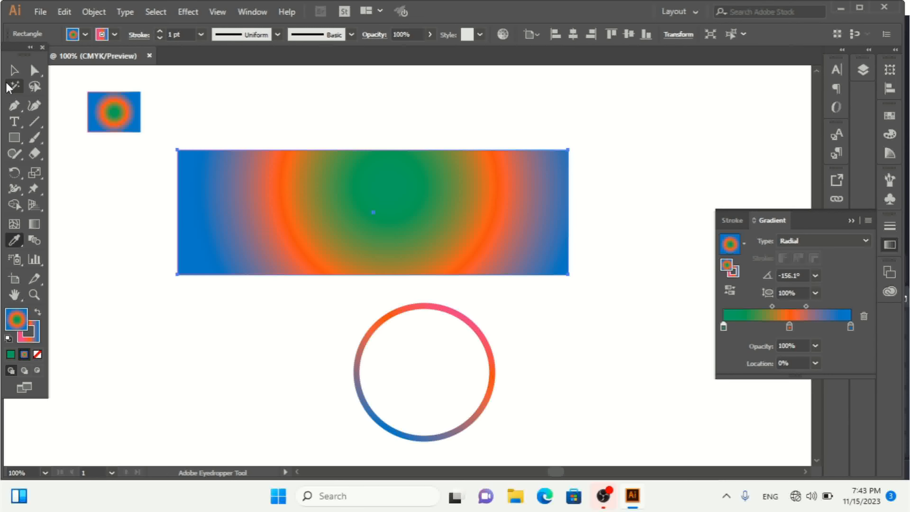
# - Select both rectangles and the circle, and delete them all from the artboard
pyautogui.click(12, 73)
pyautogui.moveTo(72, 83); pyautogui.dragTo(691, 446)
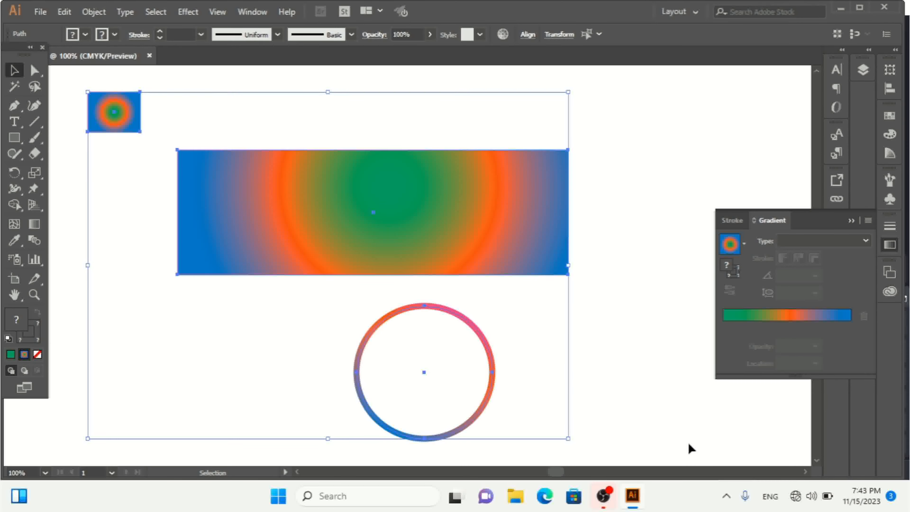
pyautogui.press('Delete')
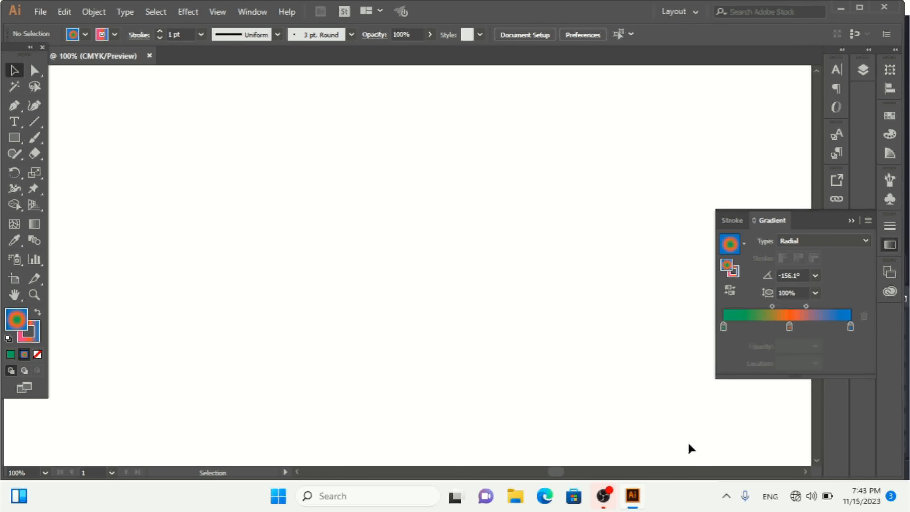